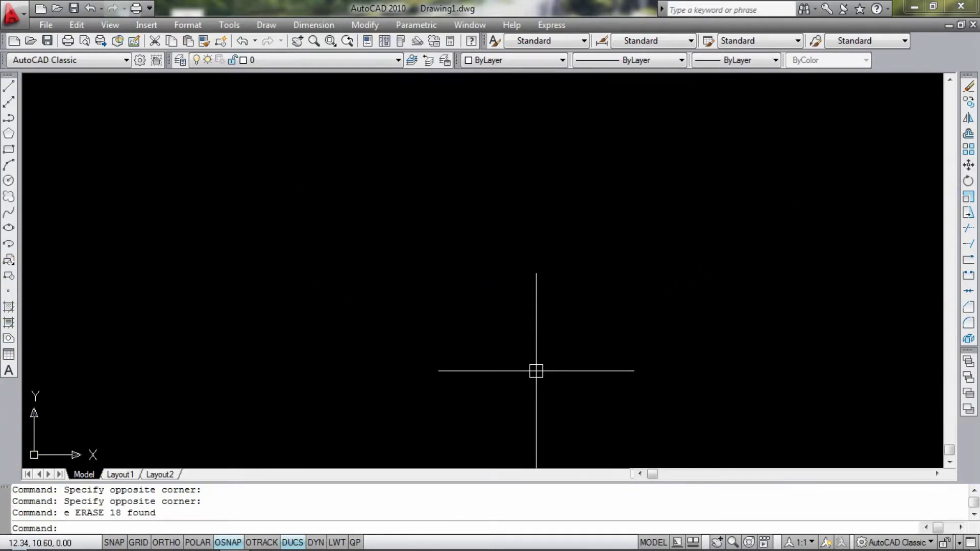
# Open the Draw menu in the menu bar to locate the Ray command
pyautogui.click(268, 22)
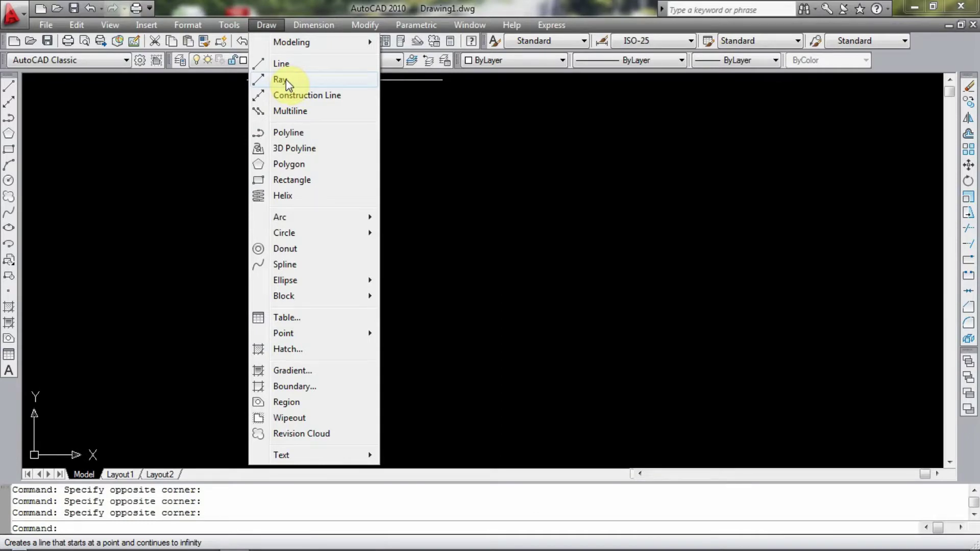
# Draw horizontal and vertical rays from one common start point with Ortho on
pyautogui.click(286, 79)
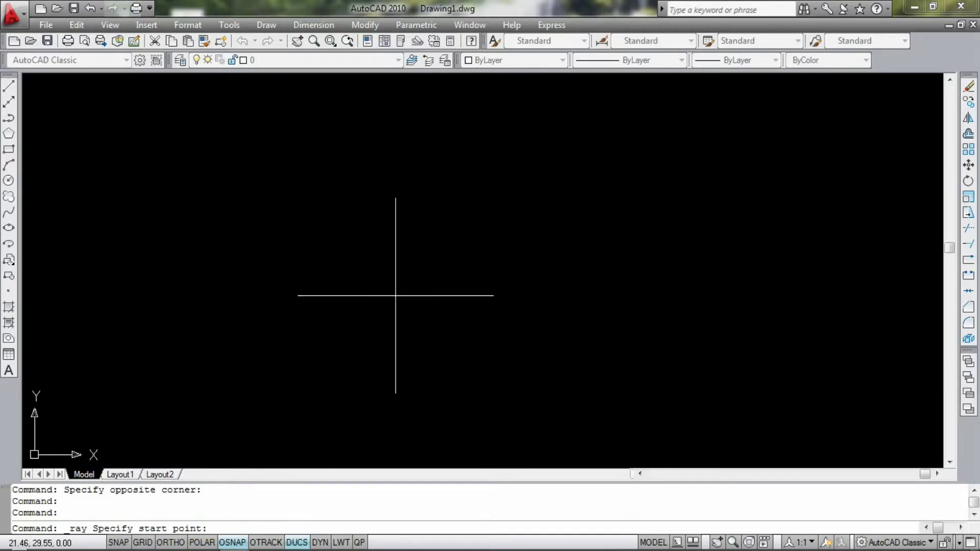
pyautogui.press('F8')
pyautogui.click(402, 261)
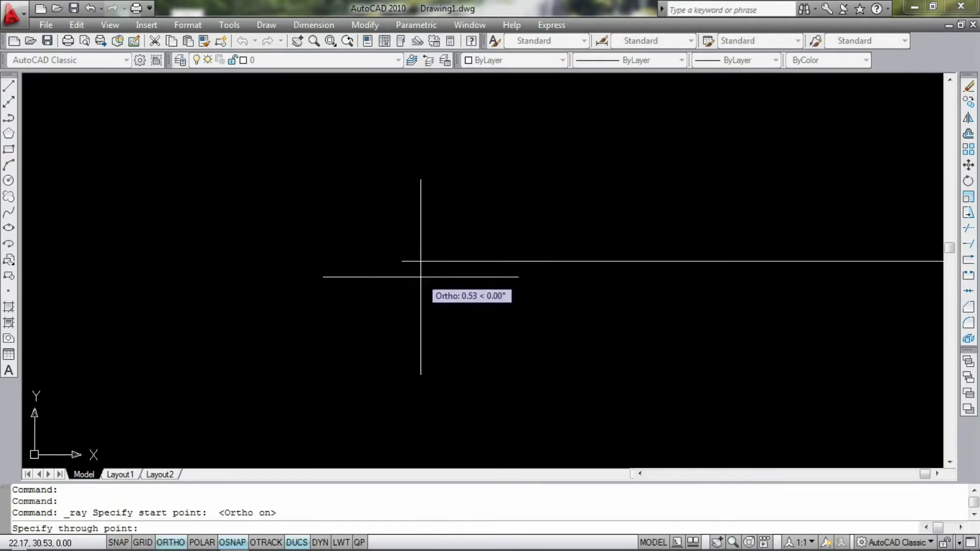
pyautogui.click(421, 277)
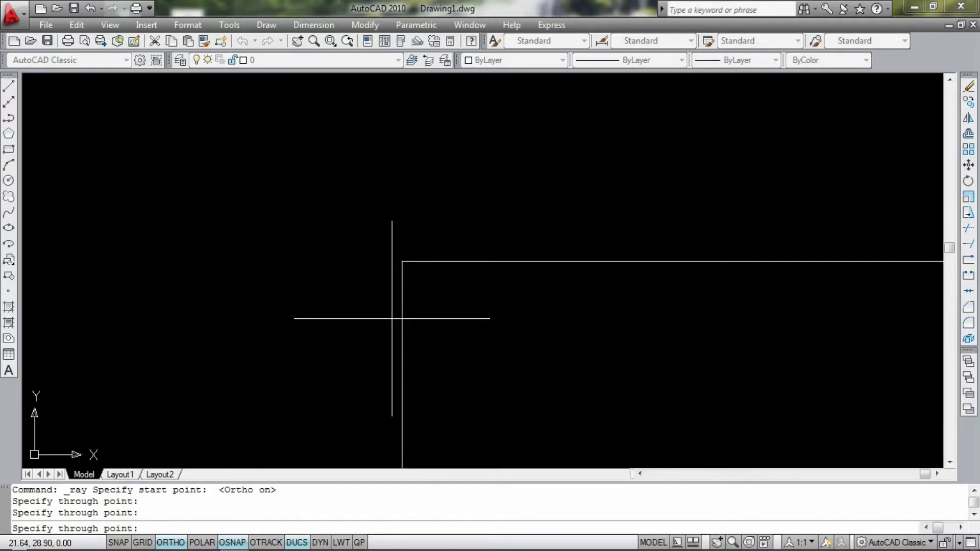
pyautogui.click(364, 239)
pyautogui.click(385, 209)
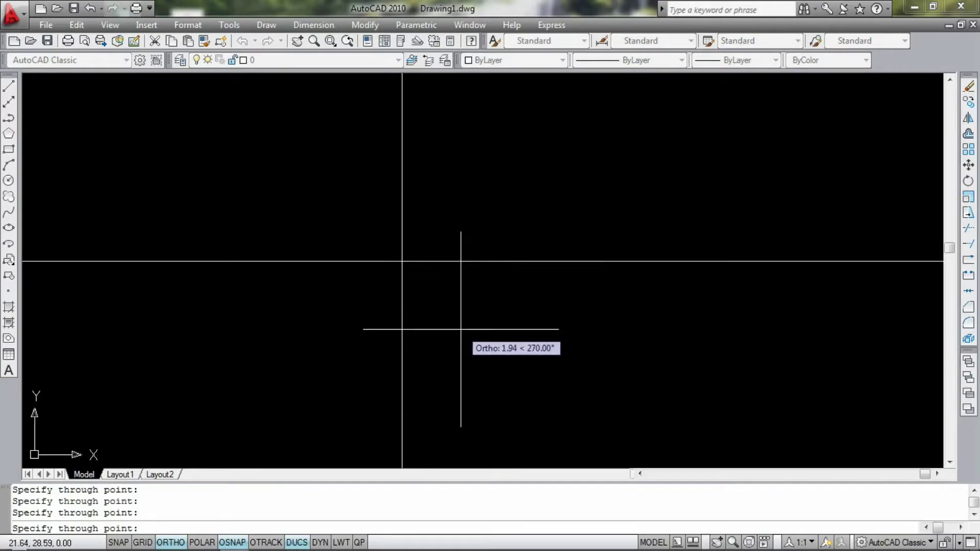
# With Ortho off, add four angled rays fanning toward the upper right
pyautogui.press('F8')
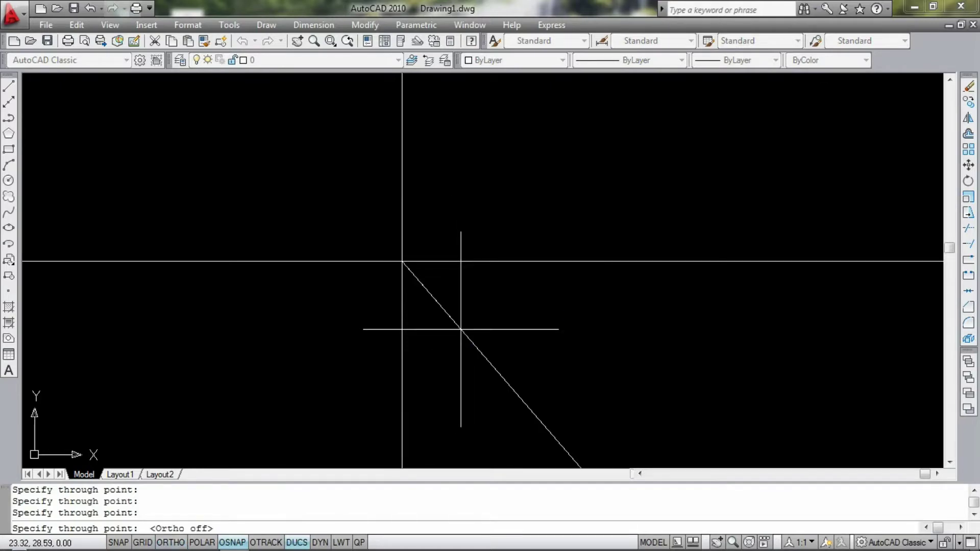
pyautogui.click(489, 246)
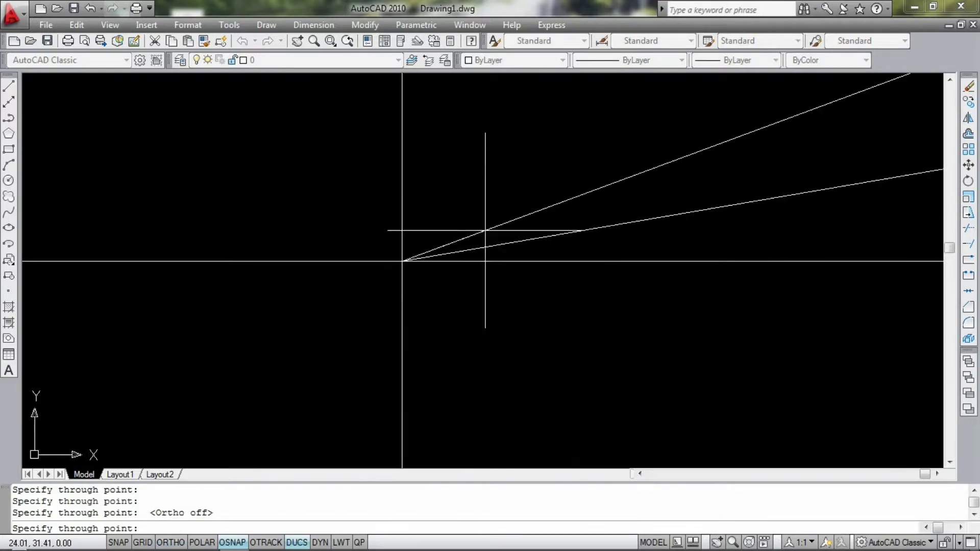
pyautogui.click(474, 228)
pyautogui.click(450, 206)
pyautogui.click(437, 181)
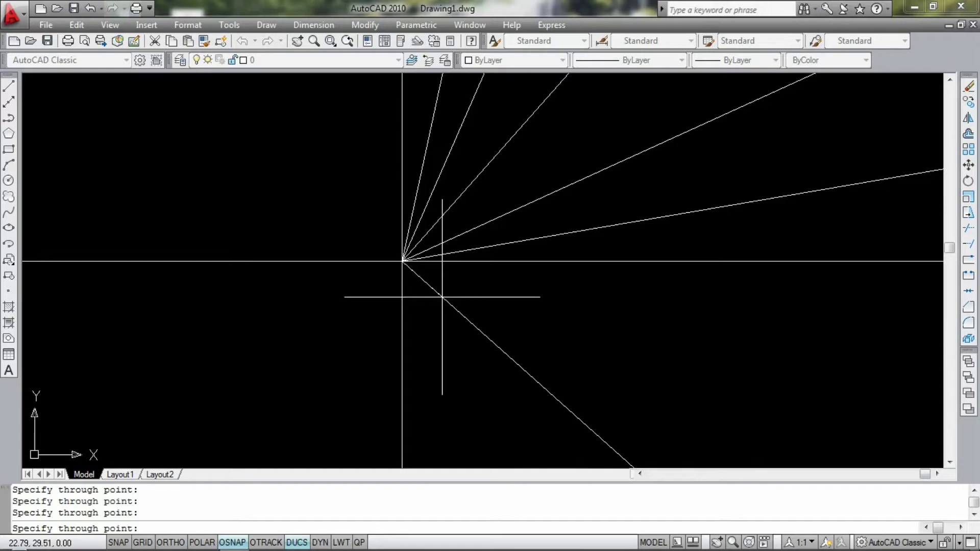
pyautogui.press('Escape')
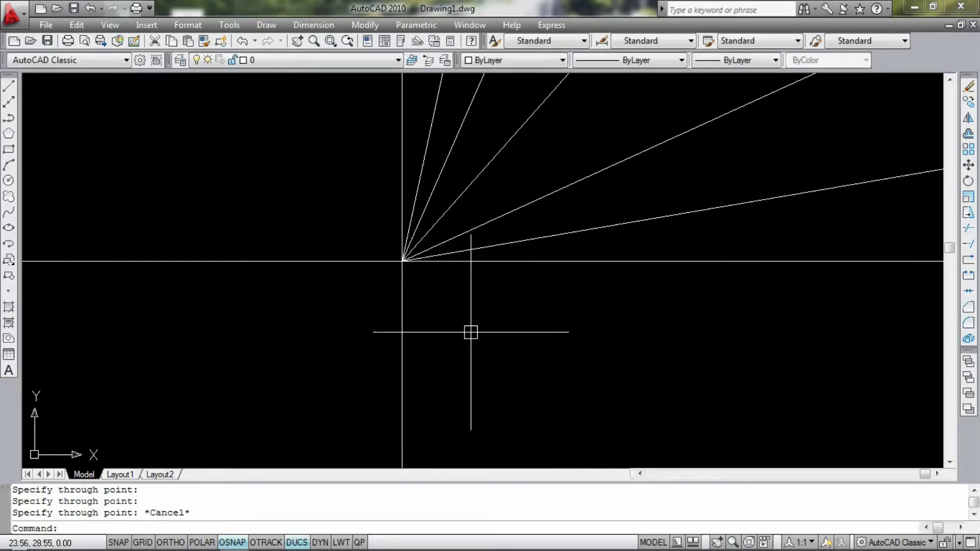
# Draw downward vertical rays from points on the horizontal ray left of the origin
pyautogui.press('Return')
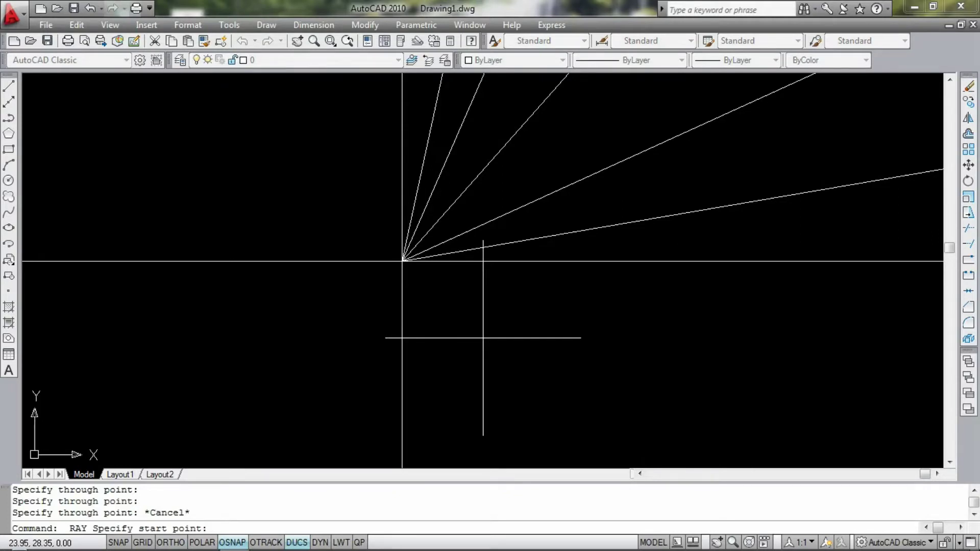
pyautogui.click(141, 262)
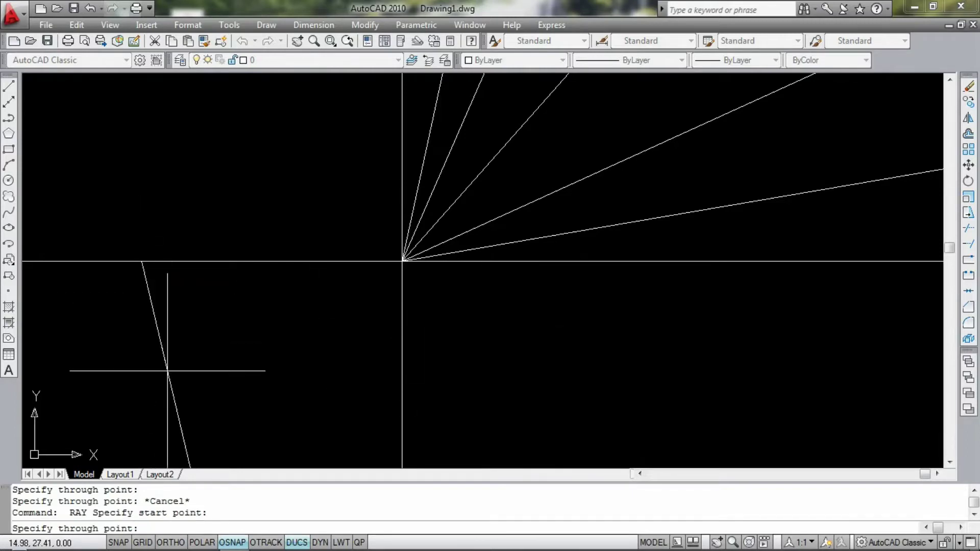
pyautogui.press('F8')
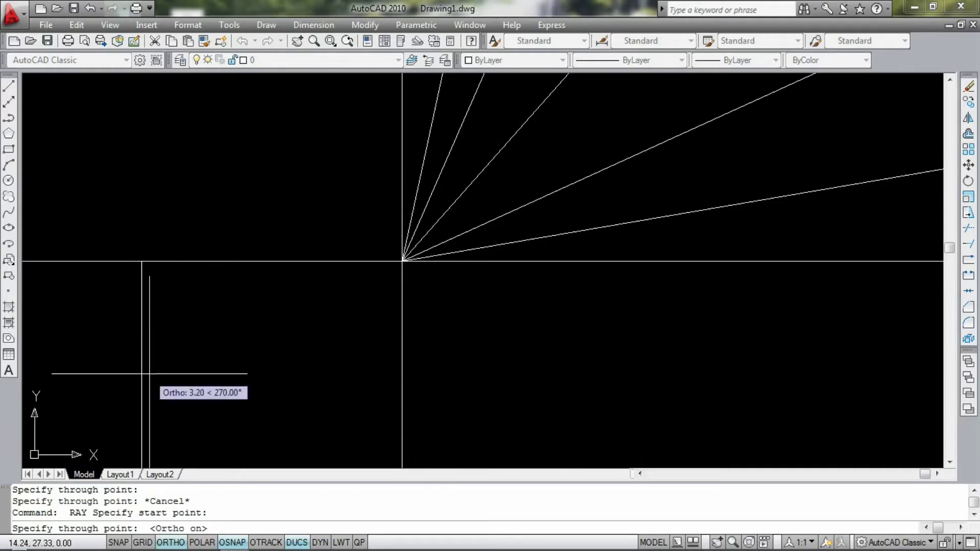
pyautogui.click(148, 328)
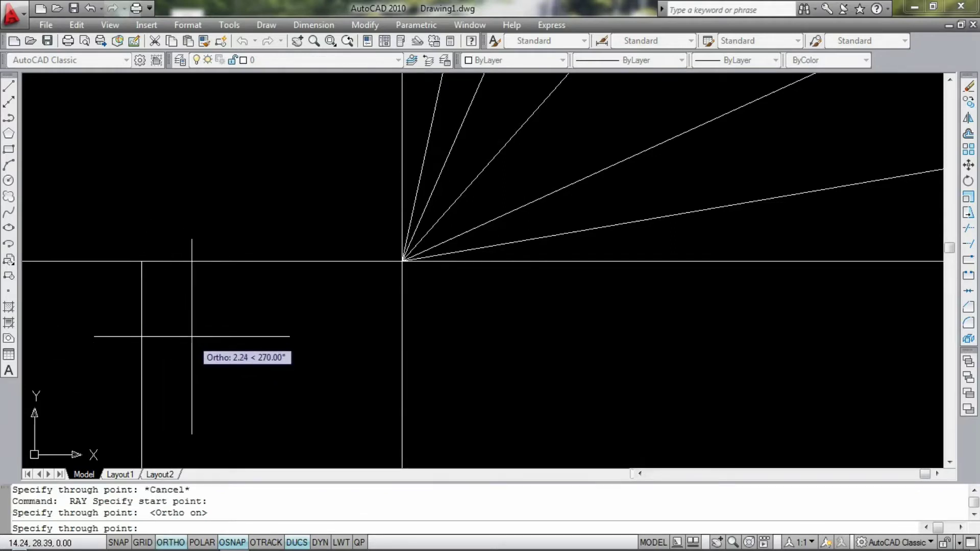
pyautogui.click(193, 261)
pyautogui.click(199, 308)
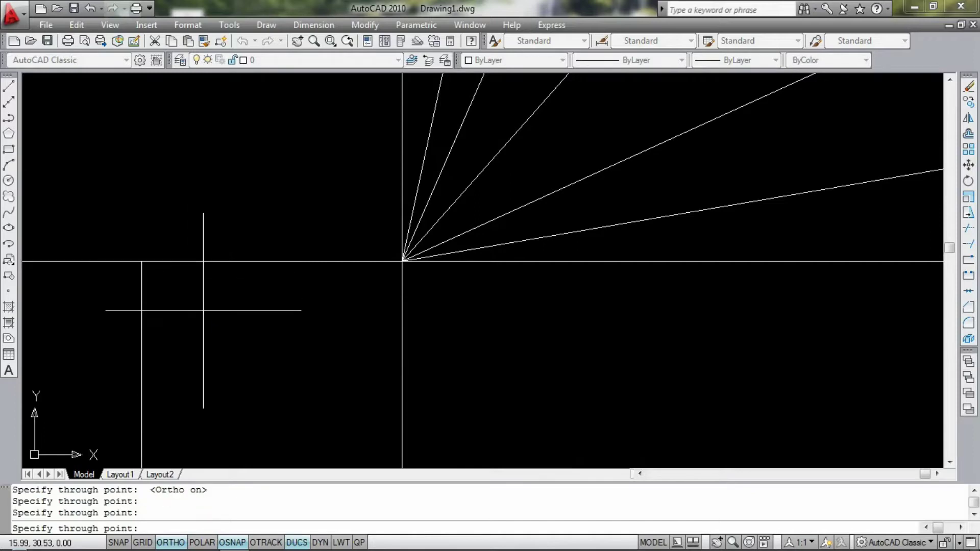
pyautogui.press('Return')
pyautogui.press('Return')
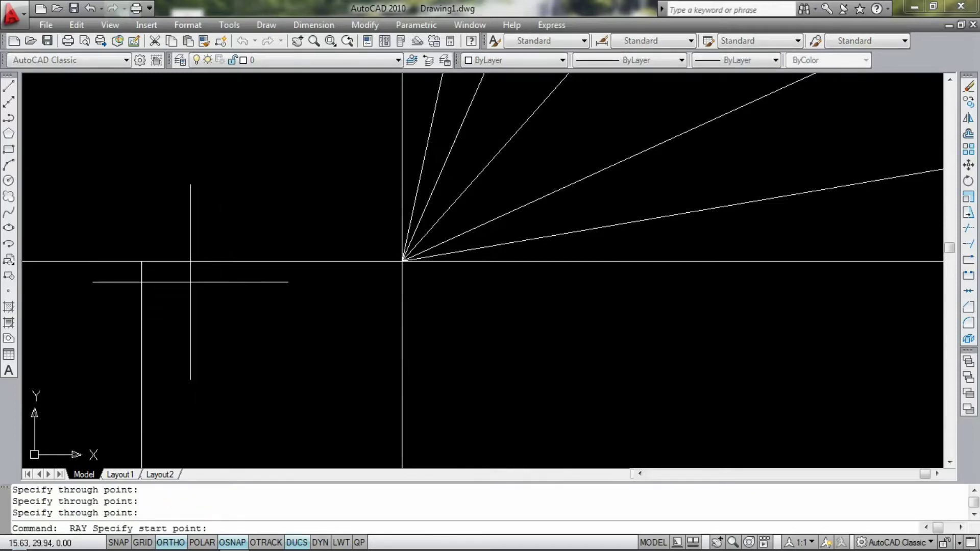
# Add two more downward vertical rays from points further right on the horizontal ray
pyautogui.click(188, 261)
pyautogui.click(197, 306)
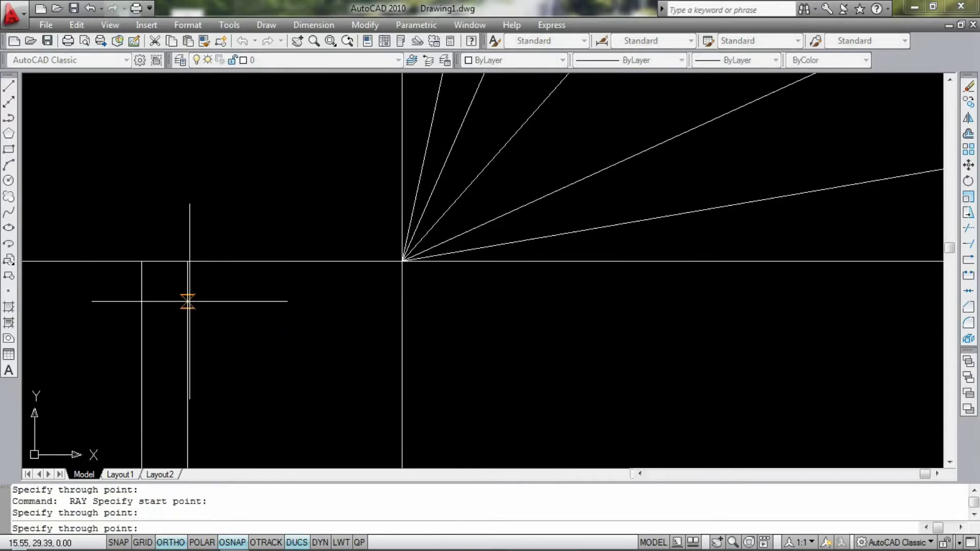
pyautogui.press('Return')
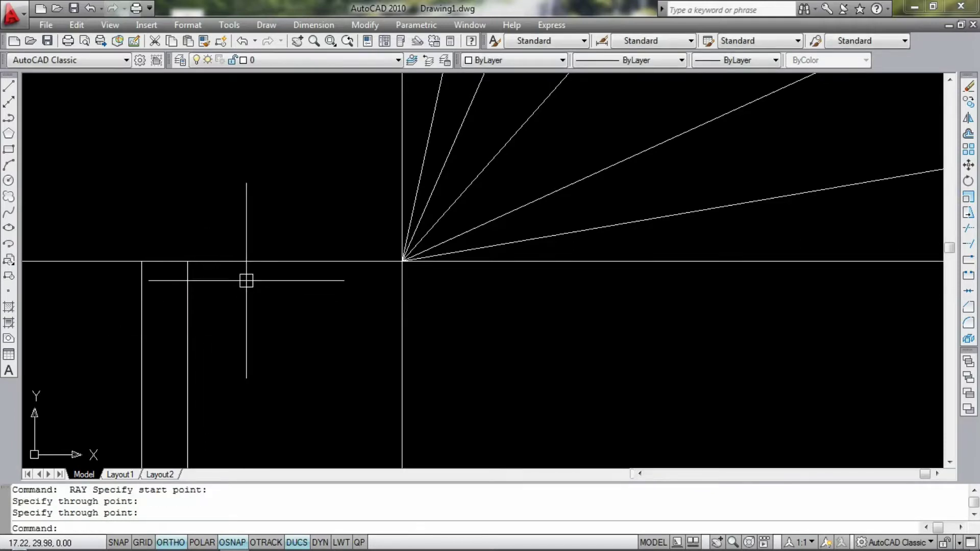
pyautogui.press('Return')
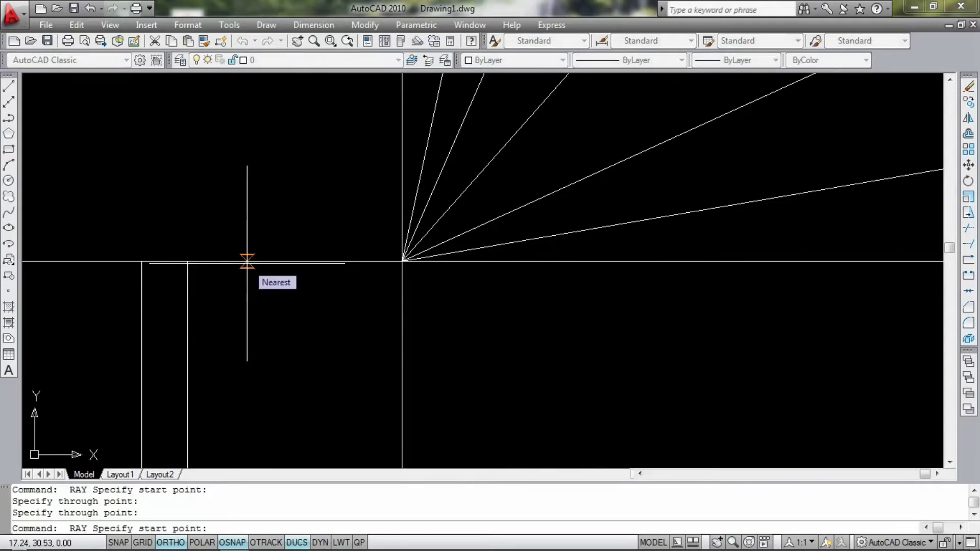
pyautogui.click(247, 261)
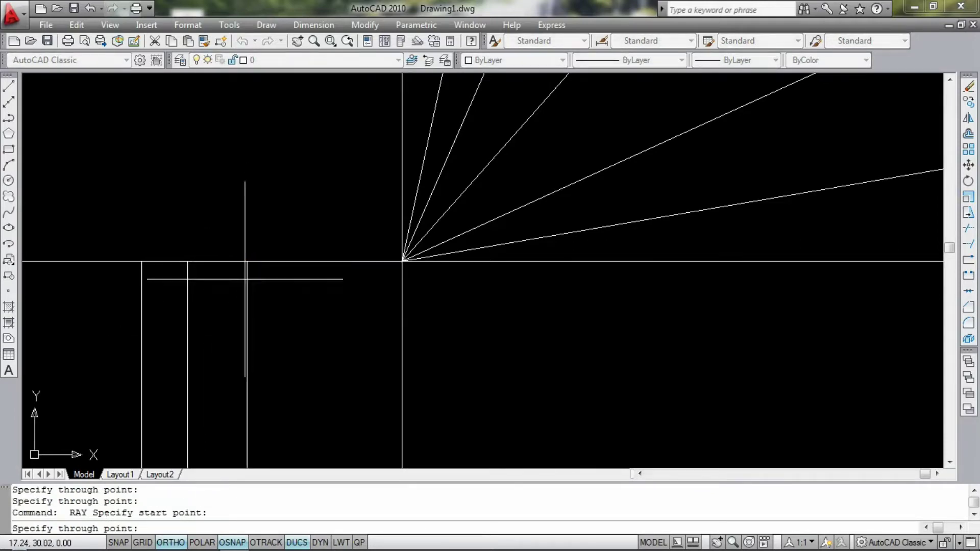
pyautogui.click(242, 308)
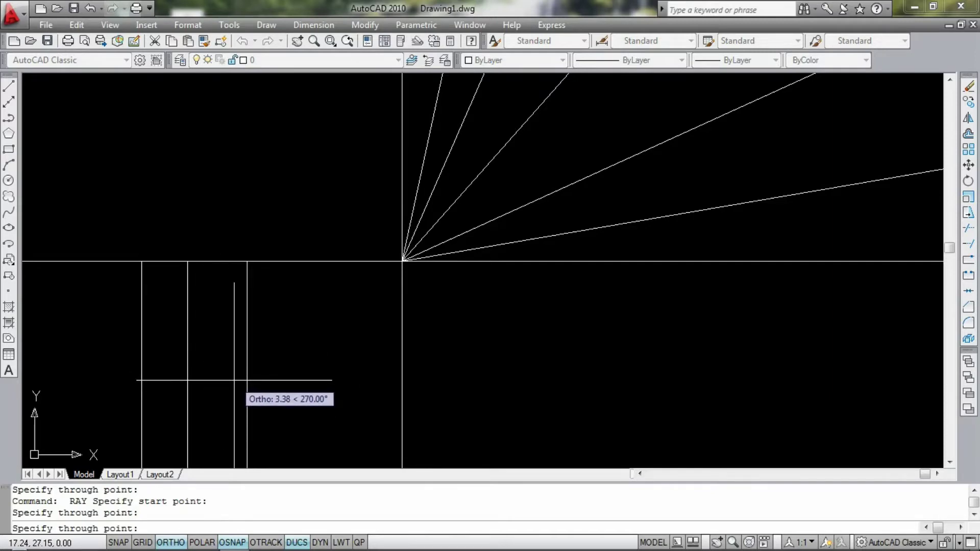
pyautogui.press('Return')
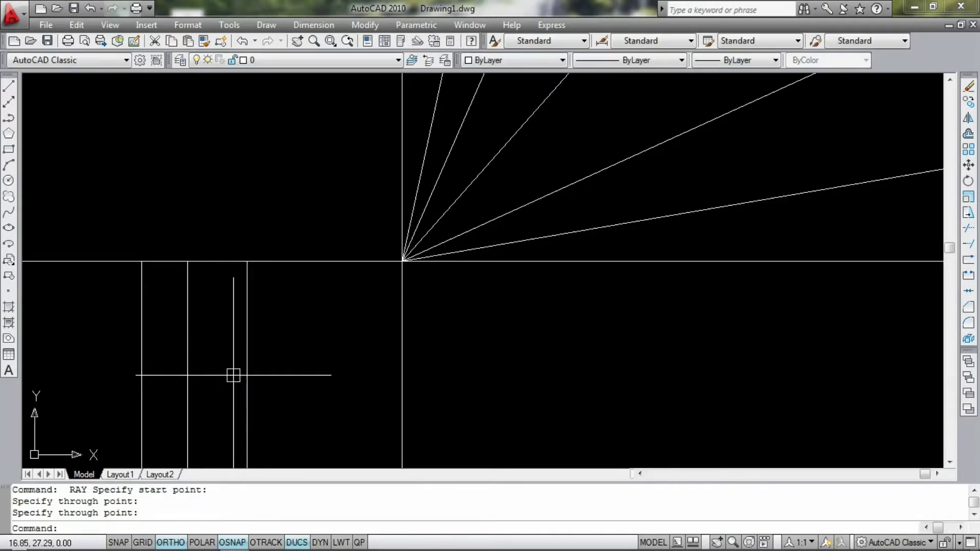
# Add one upward vertical ray from the horizontal line near the origin
pyautogui.press('Return')
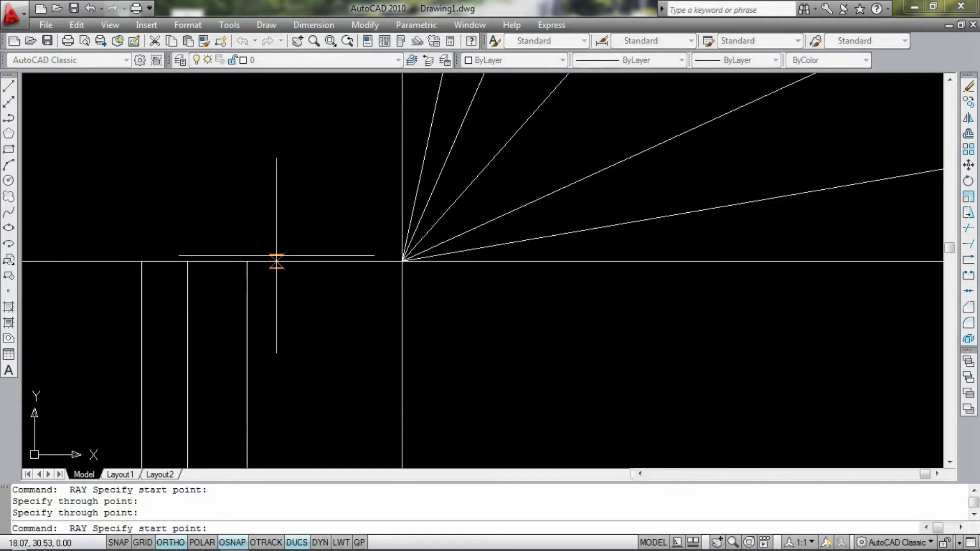
pyautogui.click(277, 261)
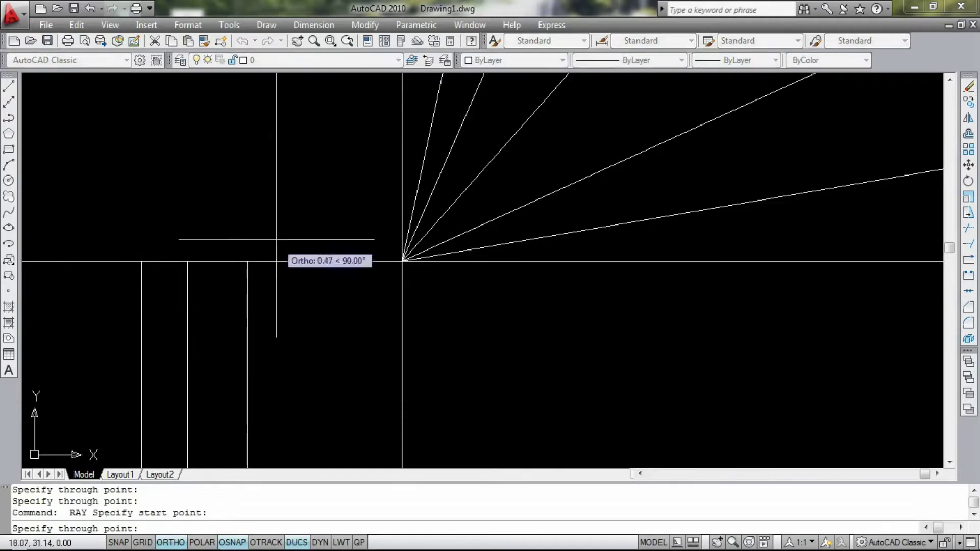
pyautogui.click(276, 191)
pyautogui.press('Return')
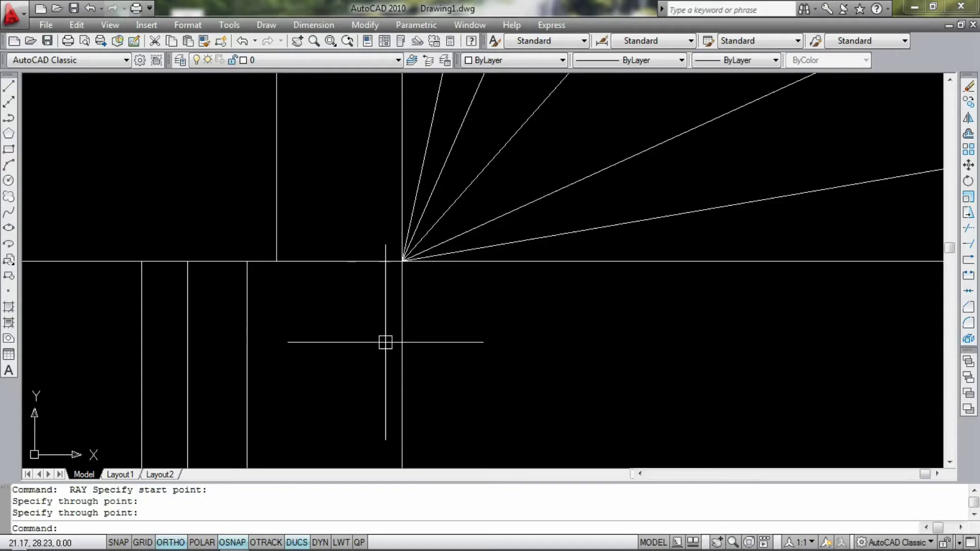
pyautogui.scroll(-3, 434, 268)
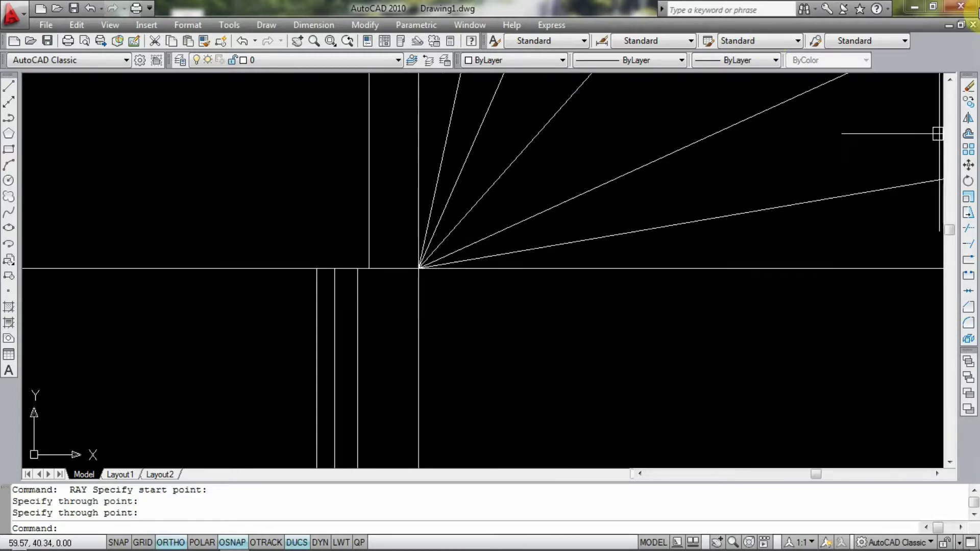
# Minimize Drawing1, maximize the floor-plan drawing and zoom onto the Third Floor Plan rooms
pyautogui.click(948, 25)
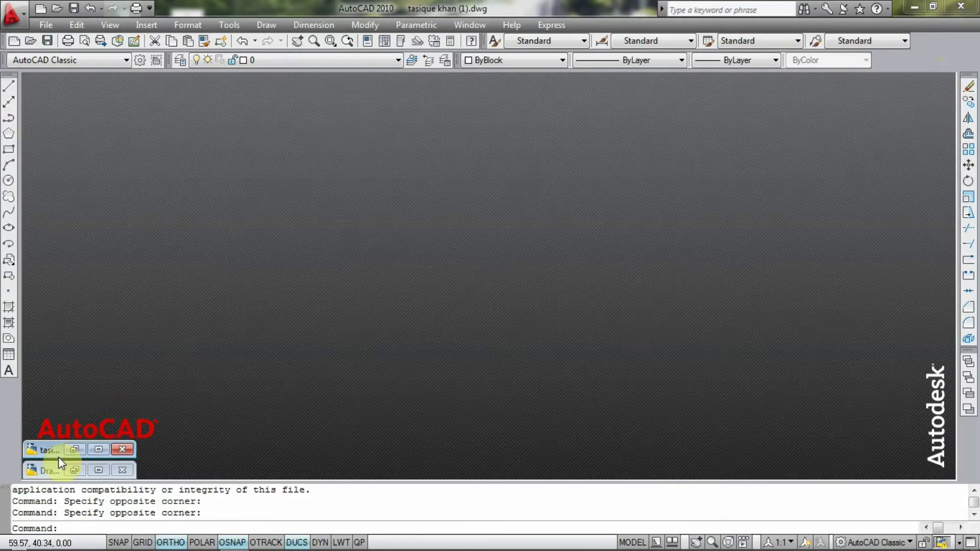
pyautogui.click(99, 449)
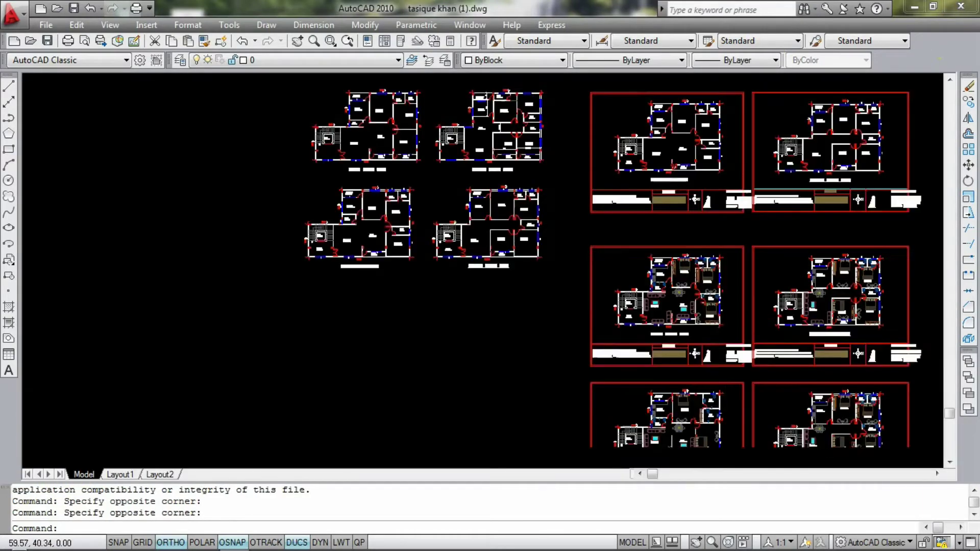
pyautogui.scroll(-2, 508, 235)
pyautogui.scroll(-2, 510, 237)
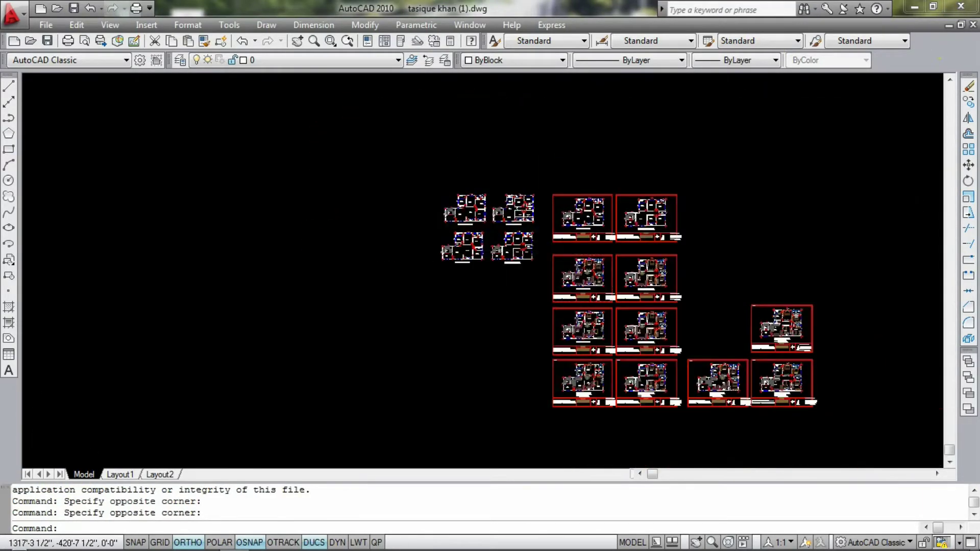
pyautogui.scroll(-3, 511, 237)
pyautogui.scroll(4, 503, 294)
pyautogui.scroll(3, 502, 294)
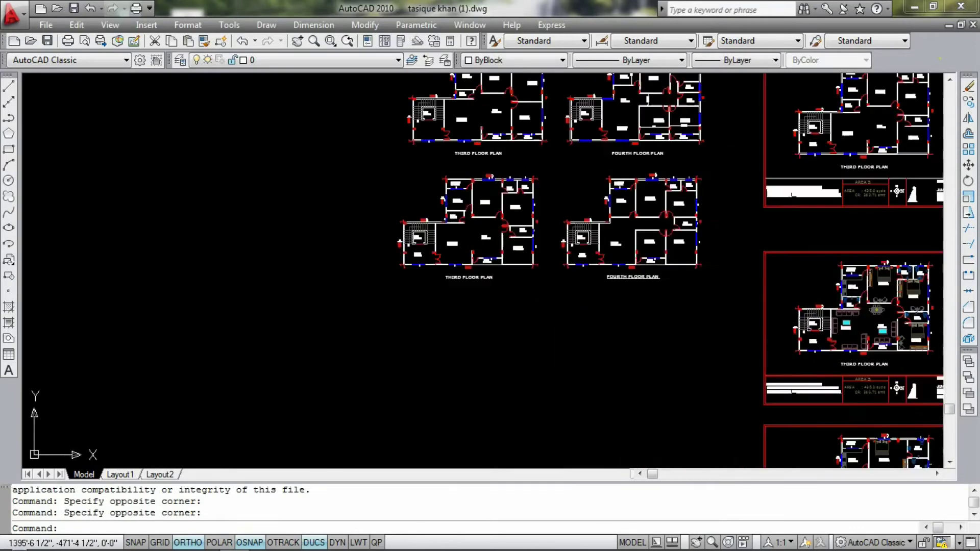
pyautogui.scroll(3, 503, 294)
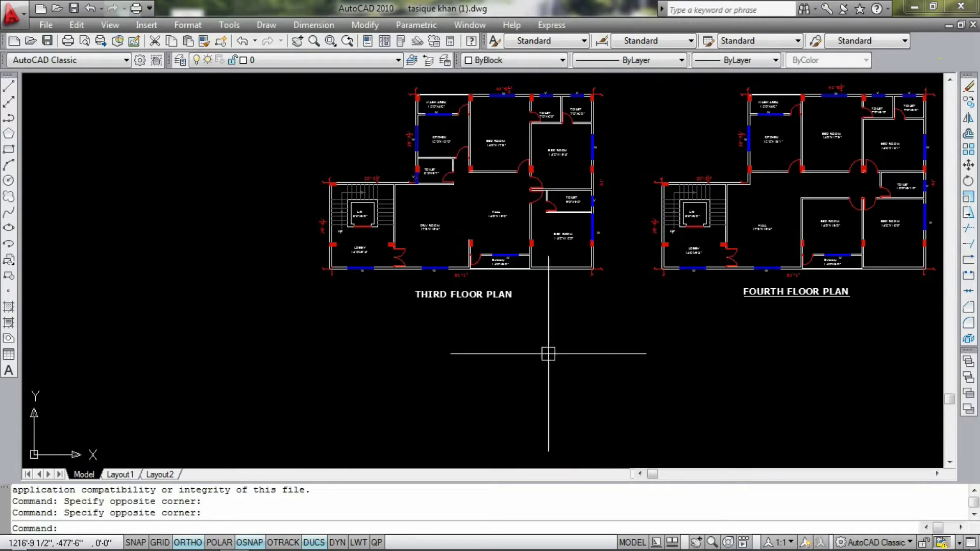
pyautogui.scroll(3, 490, 311)
pyautogui.scroll(-3, 561, 345)
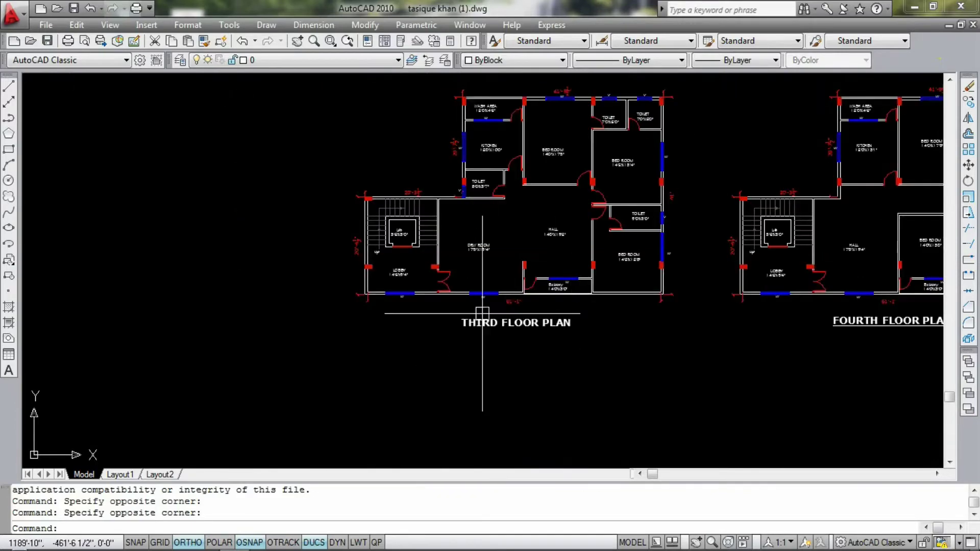
pyautogui.scroll(2, 481, 339)
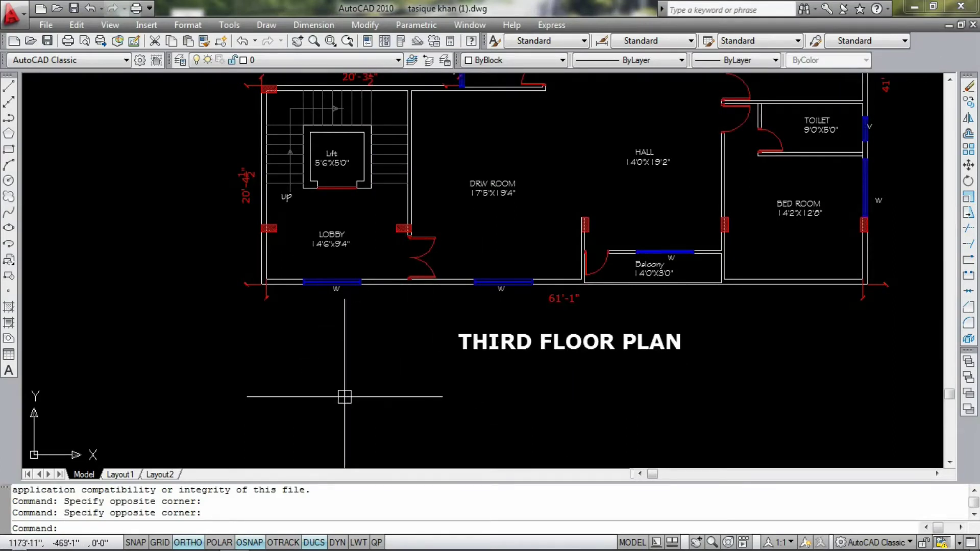
# Draw a vertical ray straight down from the lobby's lower-left corner
pyautogui.write('ray')
pyautogui.press('Return')
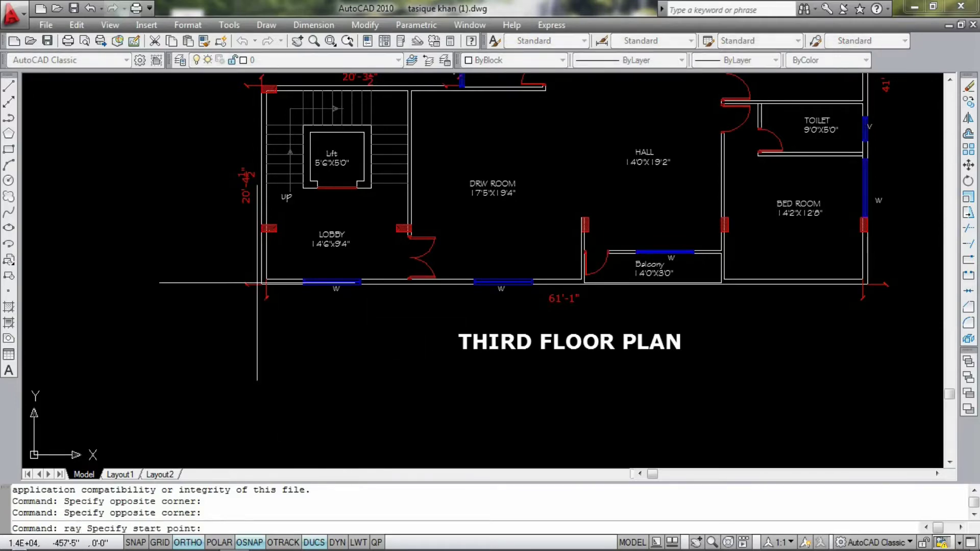
pyautogui.scroll(3, 263, 275)
pyautogui.click(265, 290)
pyautogui.click(255, 368)
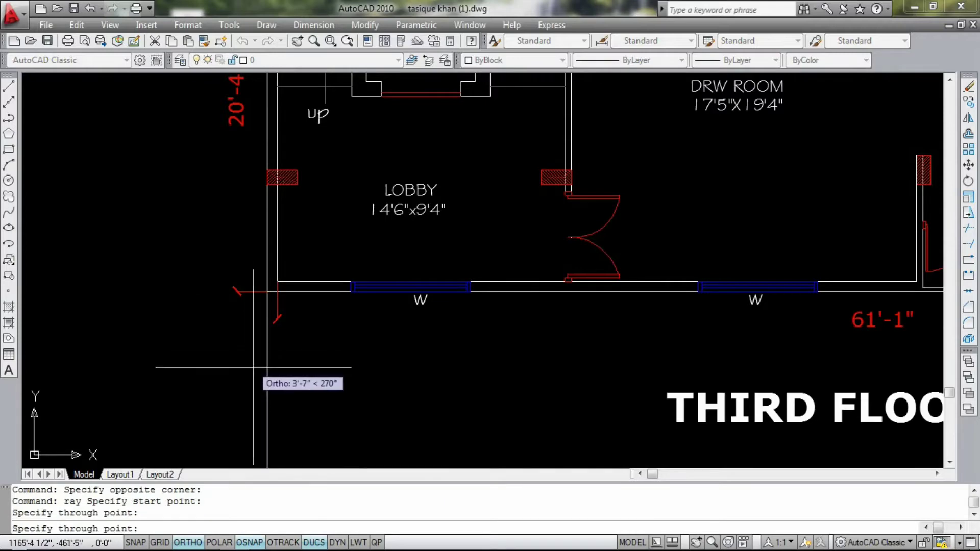
pyautogui.press('Return')
pyautogui.scroll(-3, 260, 378)
pyautogui.scroll(-3, 302, 346)
pyautogui.scroll(3, 449, 318)
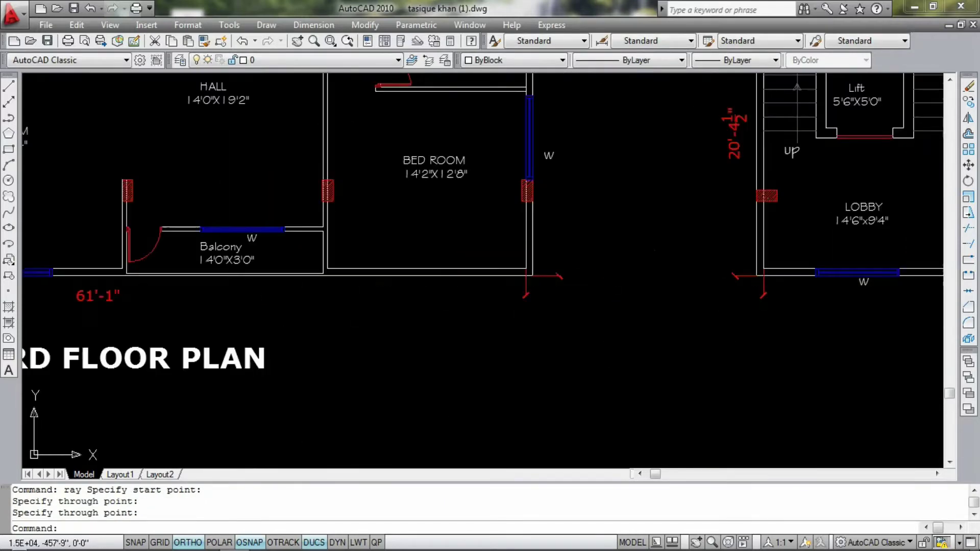
pyautogui.scroll(3, 534, 273)
# Add a vertical ray down from the bedroom's outer corner
pyautogui.press('Return')
pyautogui.click(526, 281)
pyautogui.click(527, 378)
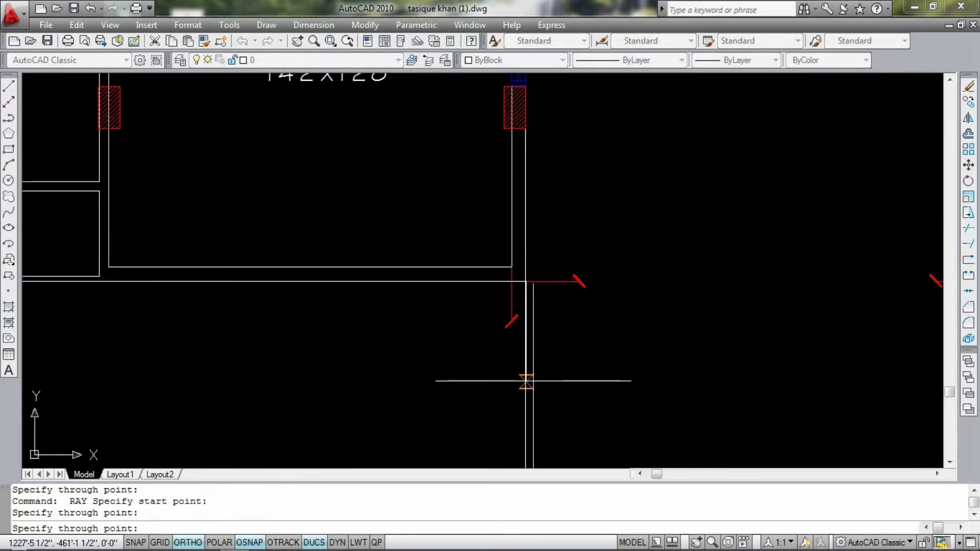
pyautogui.press('Return')
pyautogui.scroll(-3, 526, 383)
pyautogui.scroll(-2, 511, 328)
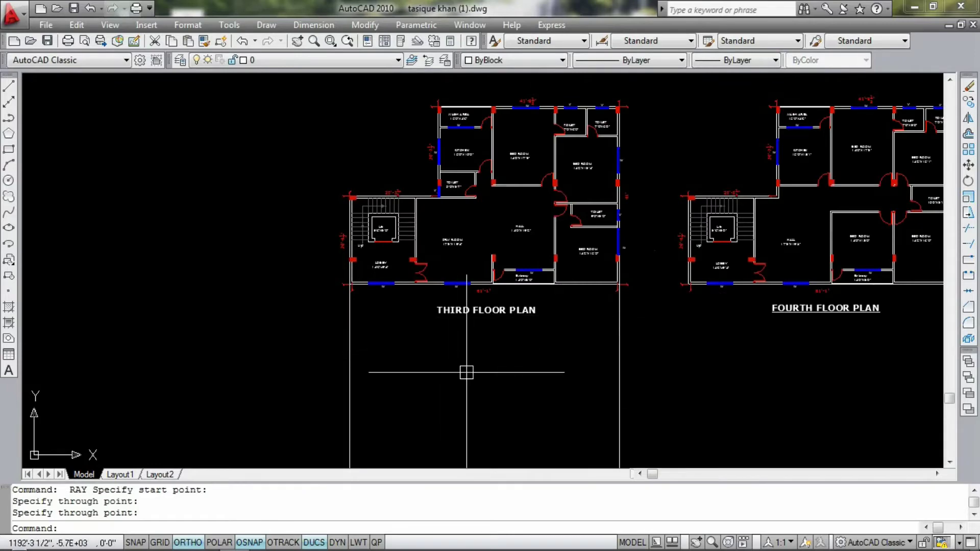
pyautogui.scroll(3, 370, 273)
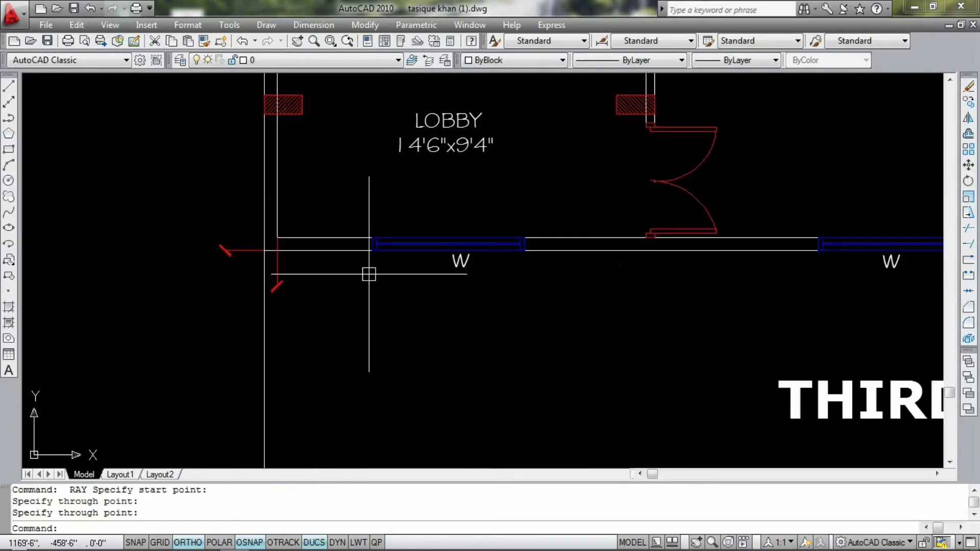
# Project downward rays from the left and right ends of the first window
pyautogui.press('space')
pyautogui.click(372, 249)
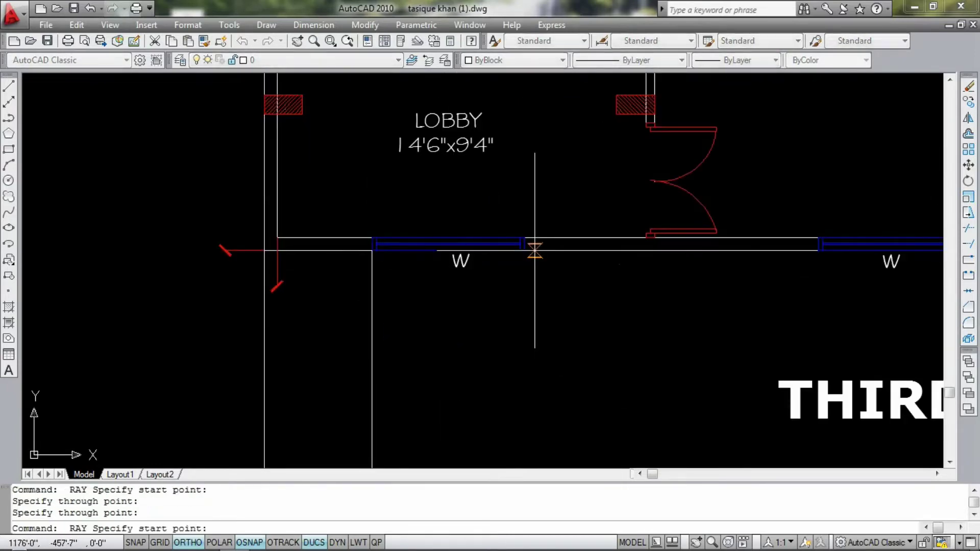
pyautogui.press('space')
pyautogui.click(525, 248)
pyautogui.click(523, 281)
pyautogui.press('Return')
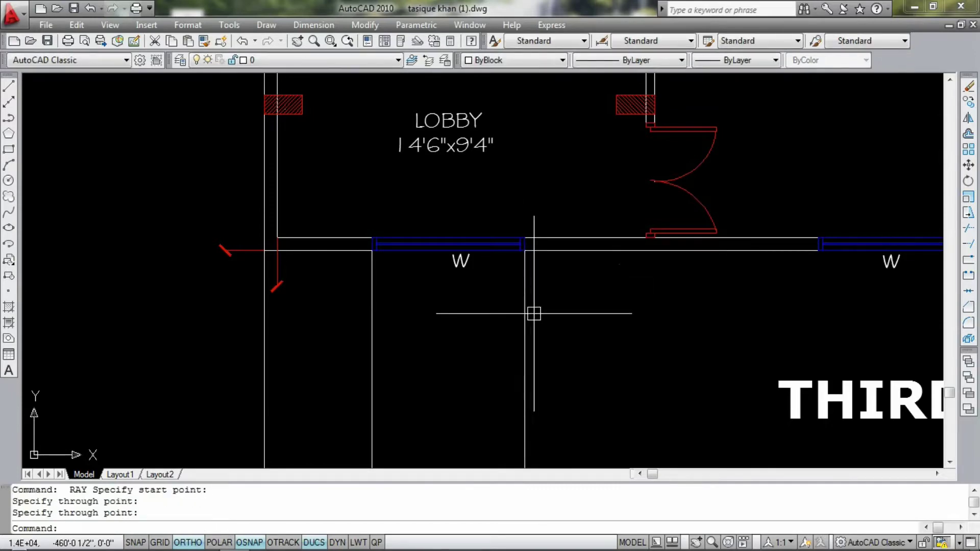
pyautogui.scroll(-3, 584, 328)
pyautogui.scroll(2, 561, 276)
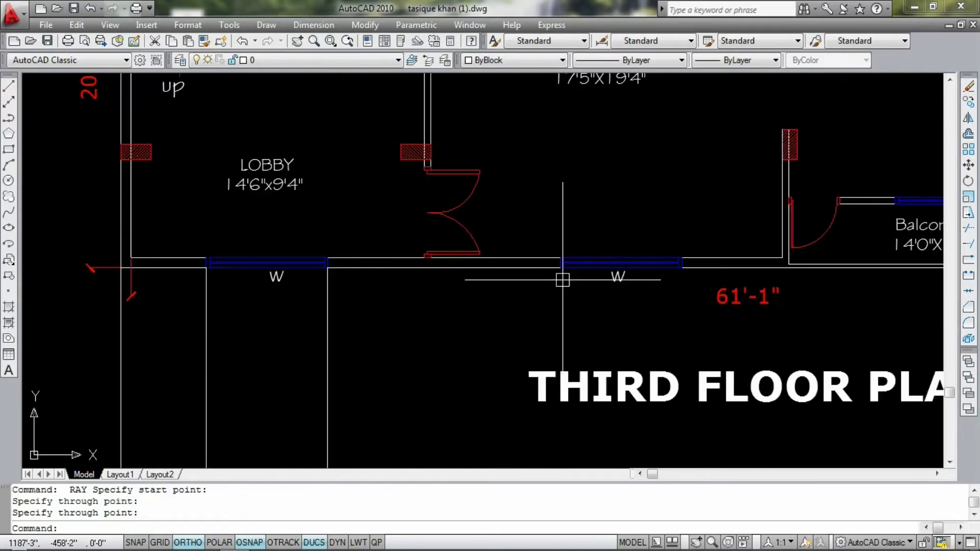
pyautogui.scroll(3, 560, 272)
# Project downward rays from both ends of the next window
pyautogui.press('space')
pyautogui.click(558, 258)
pyautogui.click(561, 296)
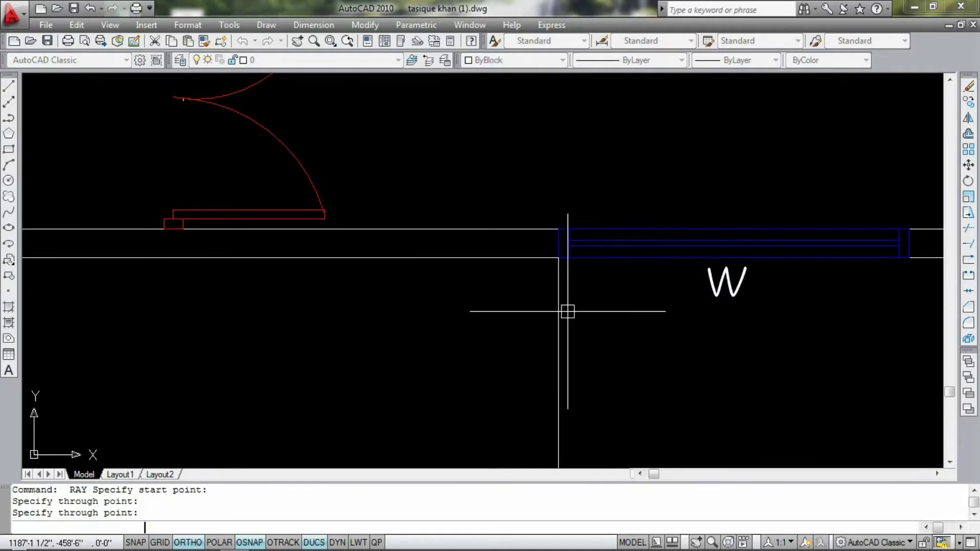
pyautogui.press('Return')
pyautogui.scroll(-4, 484, 275)
pyautogui.scroll(2, 578, 285)
pyautogui.press('space')
pyautogui.click(586, 254)
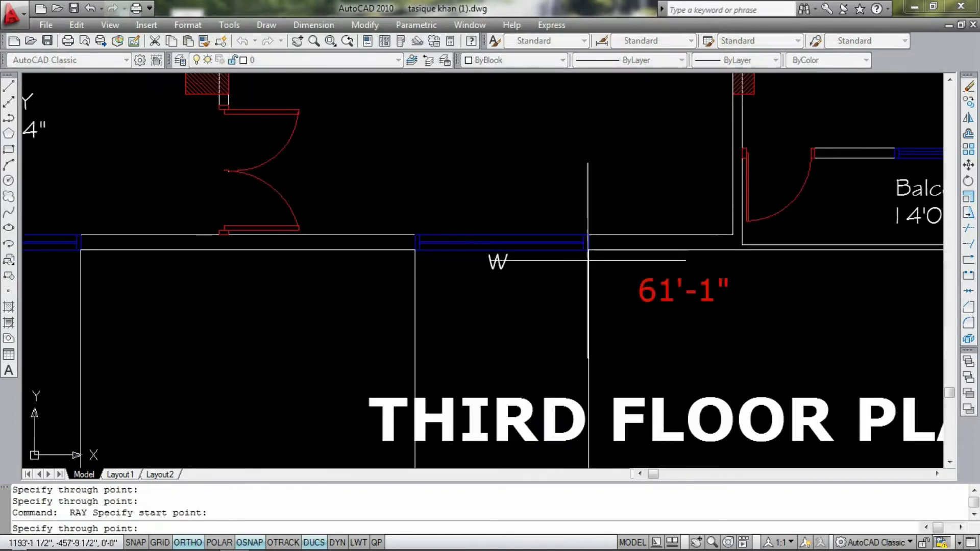
pyautogui.click(586, 306)
pyautogui.press('Return')
pyautogui.scroll(-2, 493, 280)
pyautogui.scroll(-3, 582, 338)
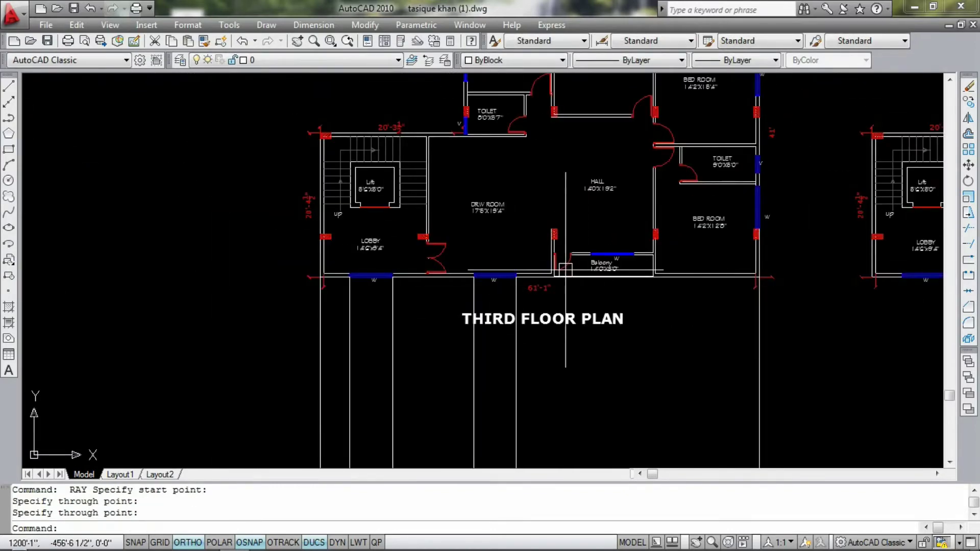
pyautogui.scroll(4, 561, 271)
pyautogui.scroll(4, 561, 316)
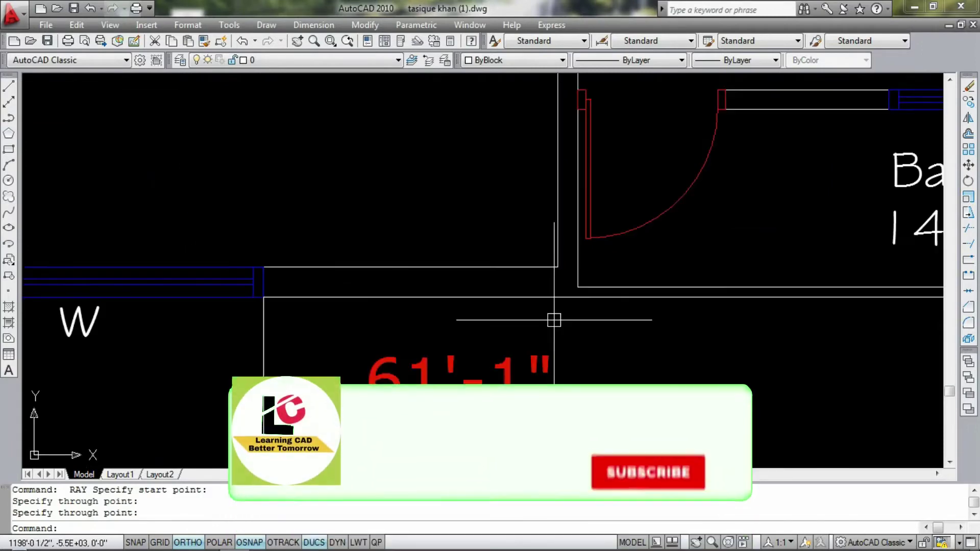
# Replace a misplaced ray with one from the balcony wall corner
pyautogui.press('space')
pyautogui.click(588, 297)
pyautogui.press('Escape')
pyautogui.press('space')
pyautogui.click(574, 289)
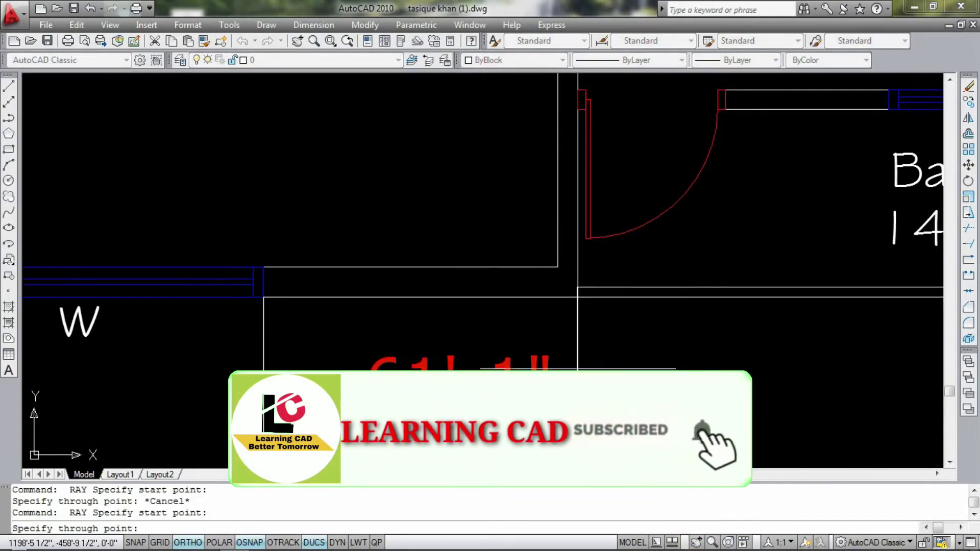
pyautogui.click(574, 230)
pyautogui.press('Return')
pyautogui.press('space')
pyautogui.scroll(4, 571, 96)
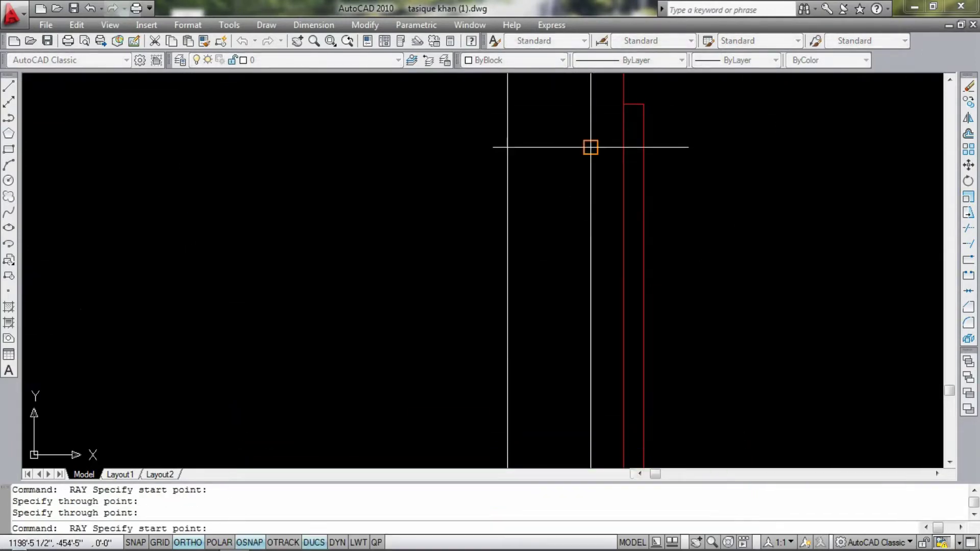
# Add downward rays from the balcony wall intersection and the balcony door corner
pyautogui.click(624, 147)
pyautogui.scroll(-3, 624, 148)
pyautogui.click(636, 320)
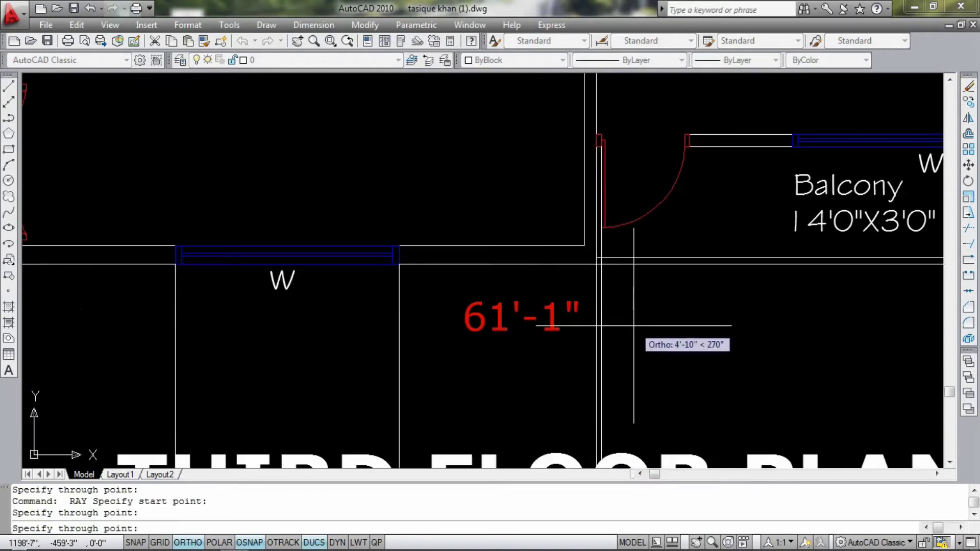
pyautogui.press('Return')
pyautogui.press('space')
pyautogui.scroll(3, 684, 151)
pyautogui.click(692, 140)
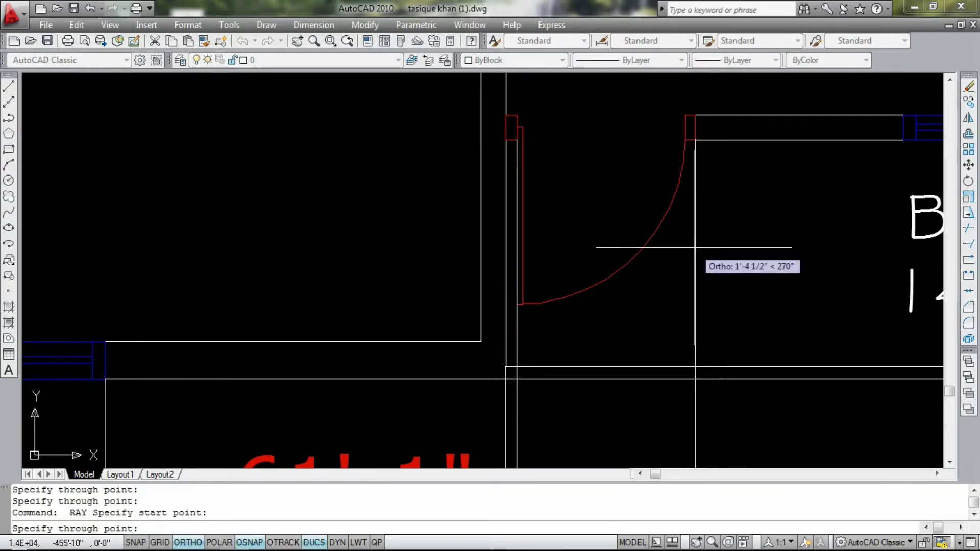
pyautogui.click(694, 255)
pyautogui.press('Return')
pyautogui.scroll(-3, 638, 168)
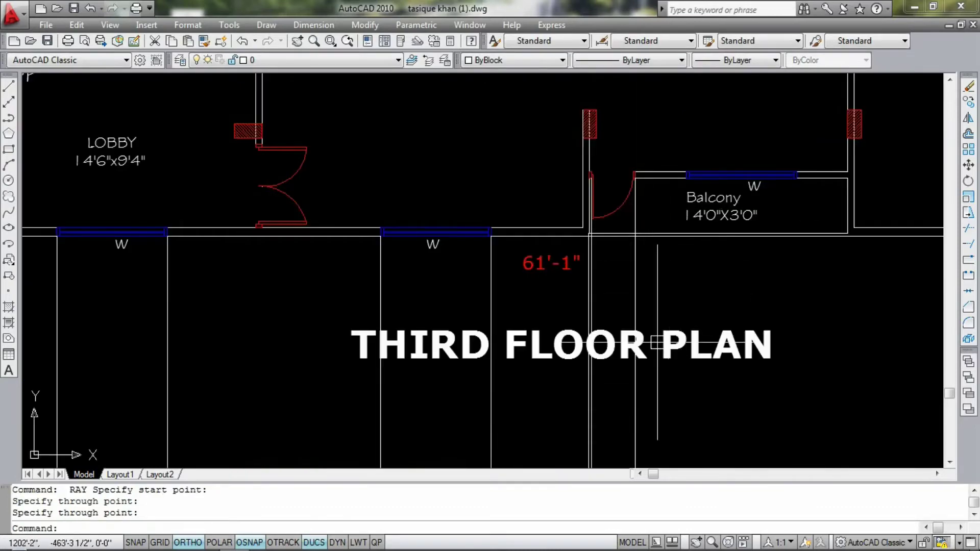
pyautogui.scroll(-3, 645, 339)
pyautogui.scroll(2, 625, 320)
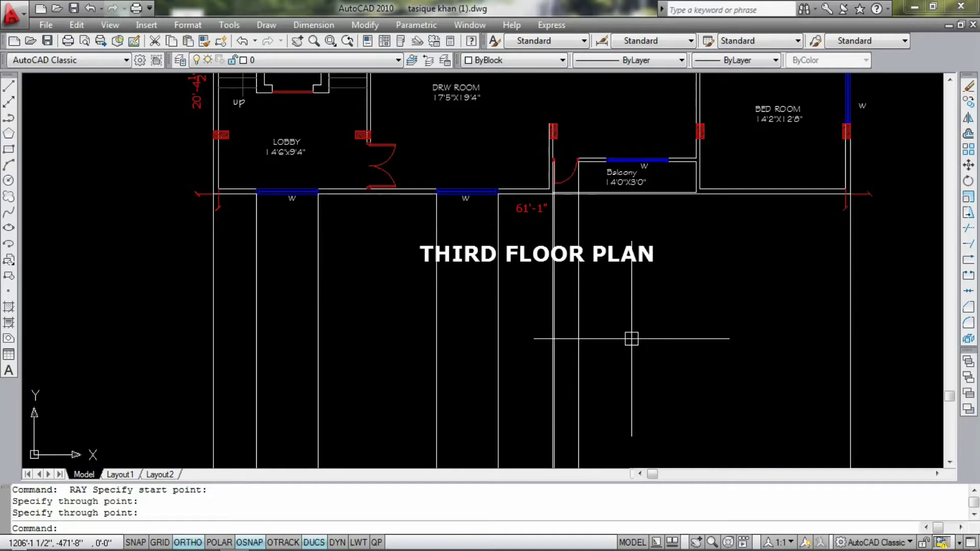
# Crossing-select all rays below the plan, erase them, and minimize the floor plan
pyautogui.scroll(-2, 575, 312)
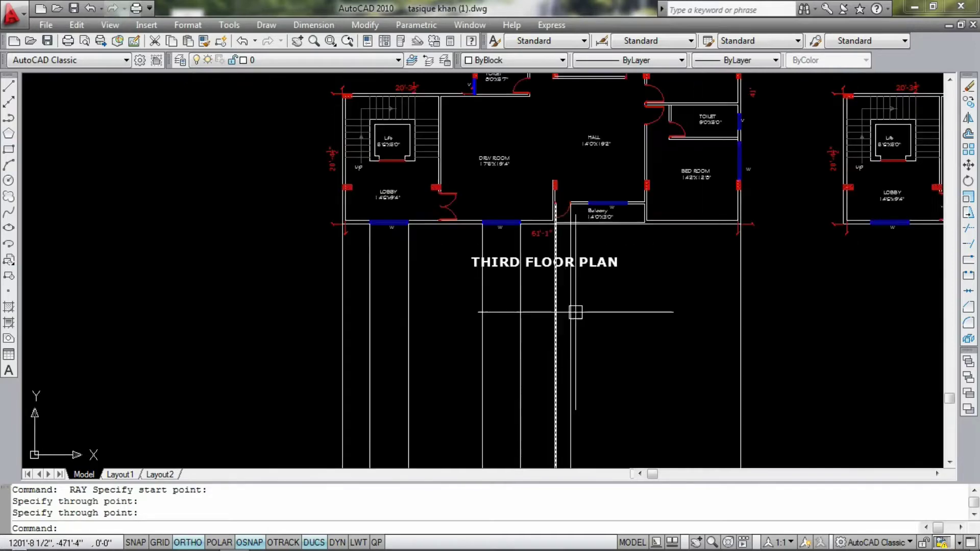
pyautogui.scroll(2, 576, 312)
pyautogui.scroll(-3, 713, 328)
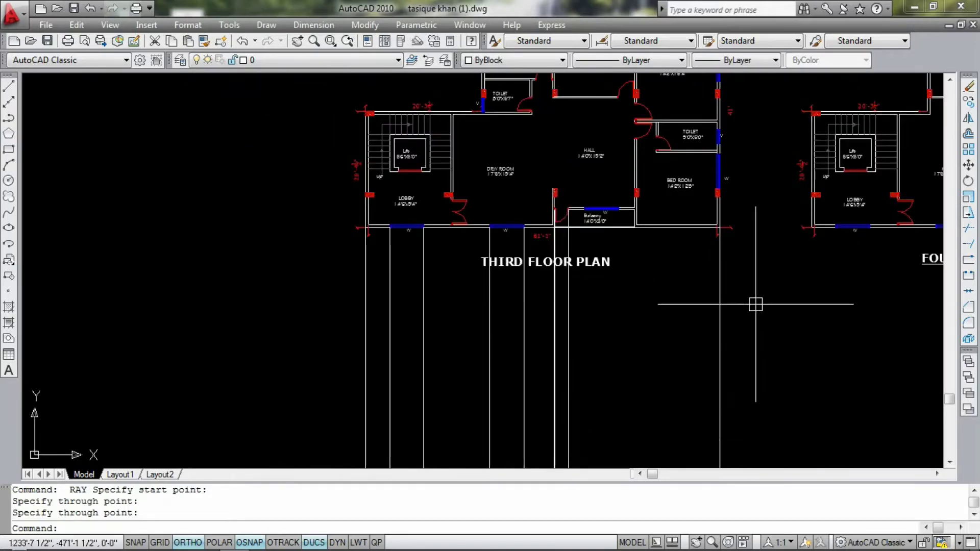
pyautogui.click(756, 304)
pyautogui.click(308, 401)
pyautogui.write('e')
pyautogui.press('Return')
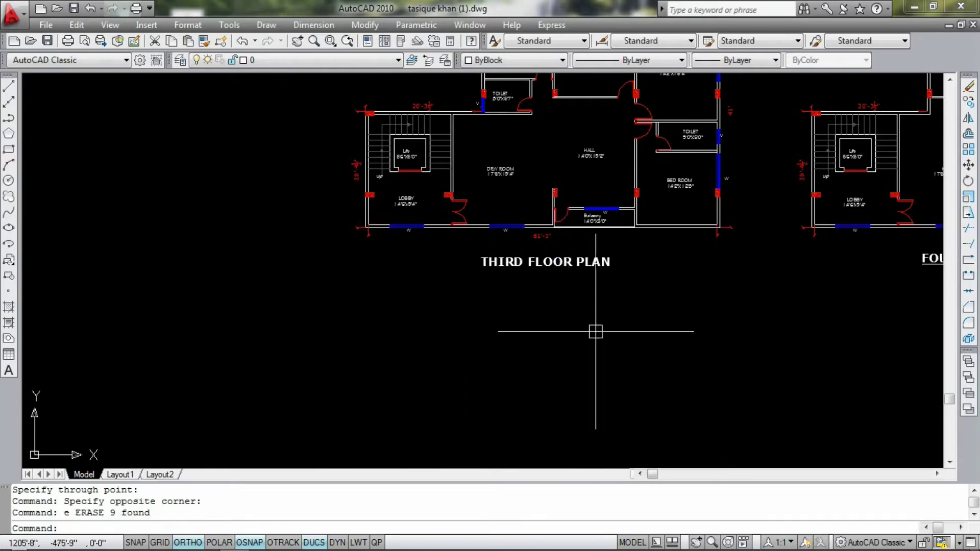
pyautogui.click(949, 25)
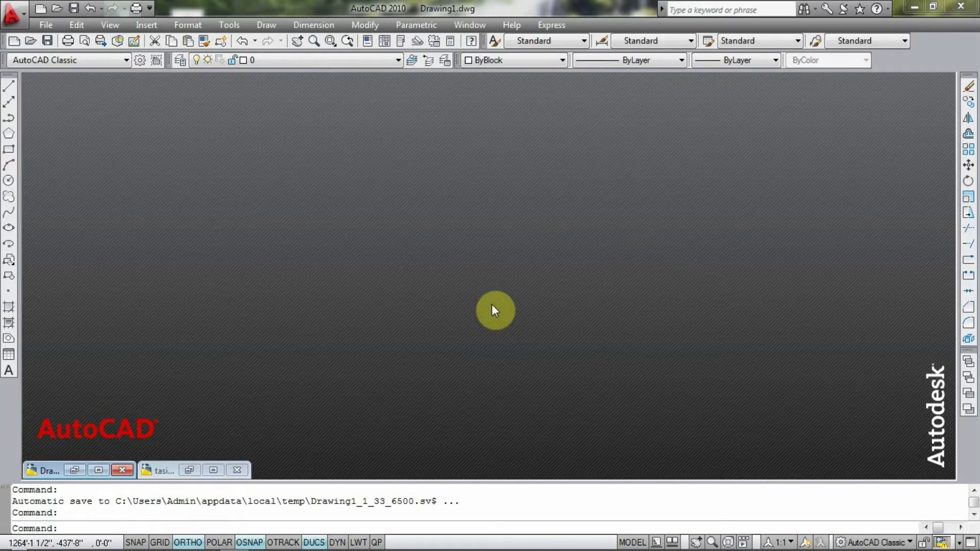
# Restore Drawing1 and erase all 15 of its rays with Ctrl+A and Erase
pyautogui.click(98, 471)
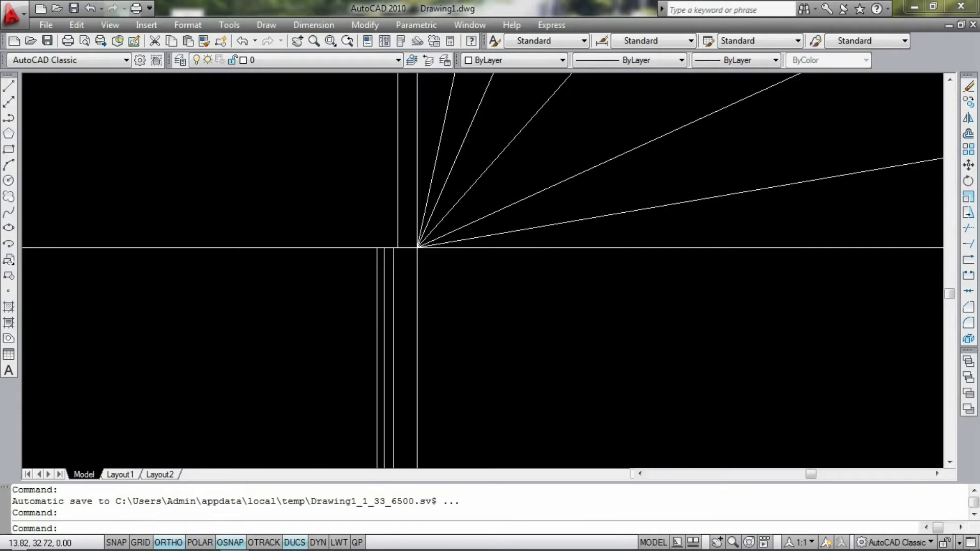
pyautogui.scroll(5, 520, 322)
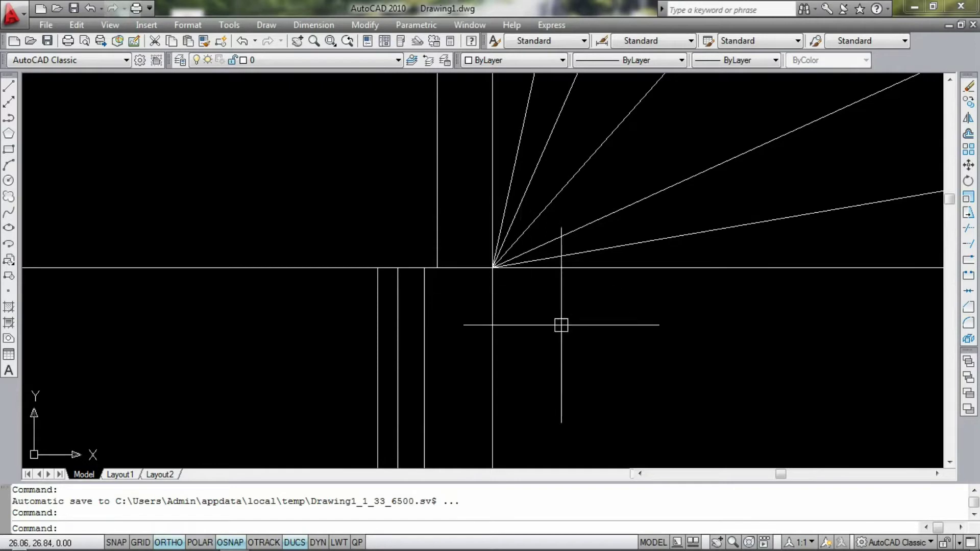
pyautogui.click(575, 350)
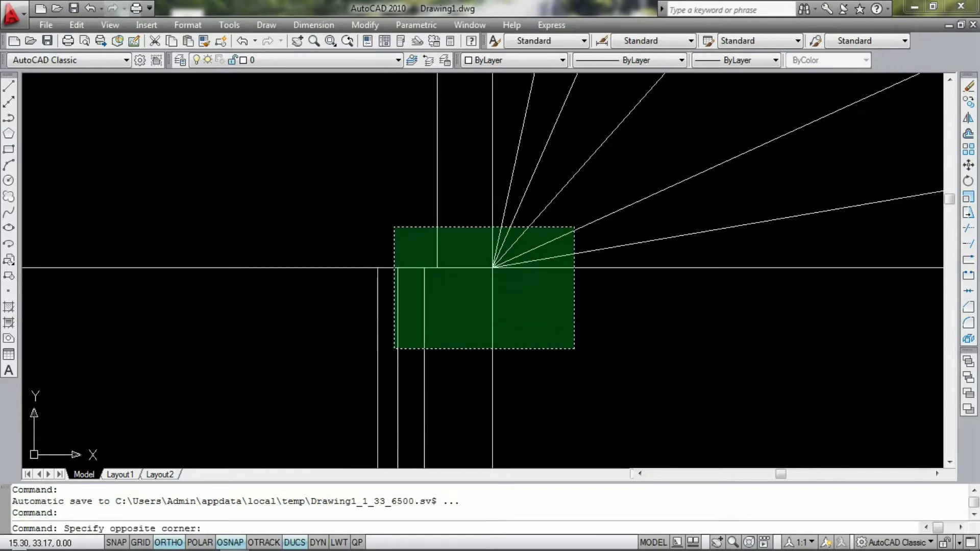
pyautogui.click(560, 346)
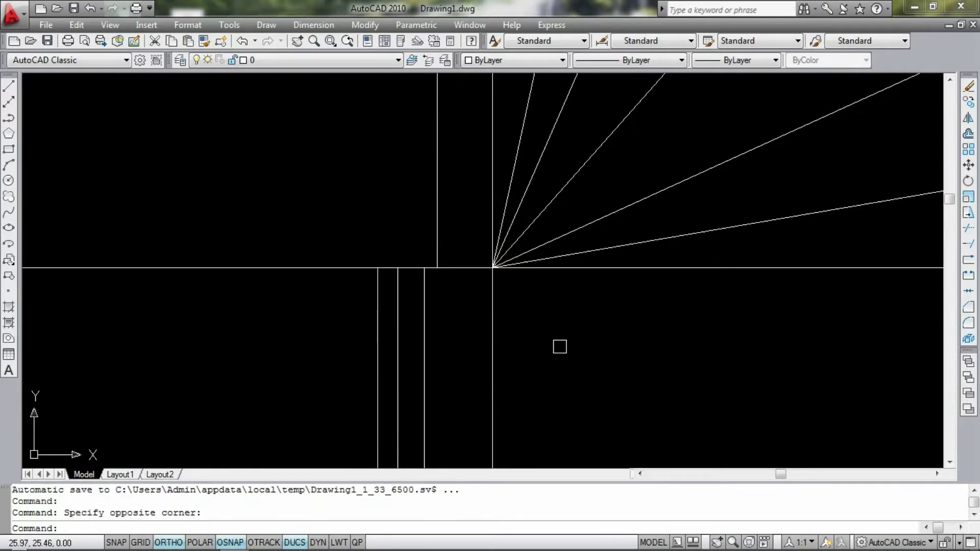
pyautogui.hotkey('ctrl', 'a')
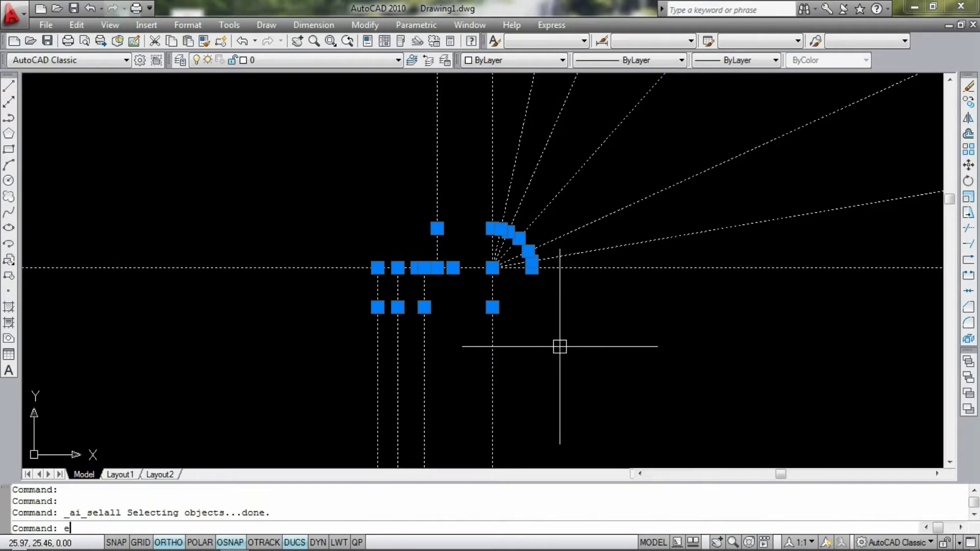
pyautogui.press('Return')
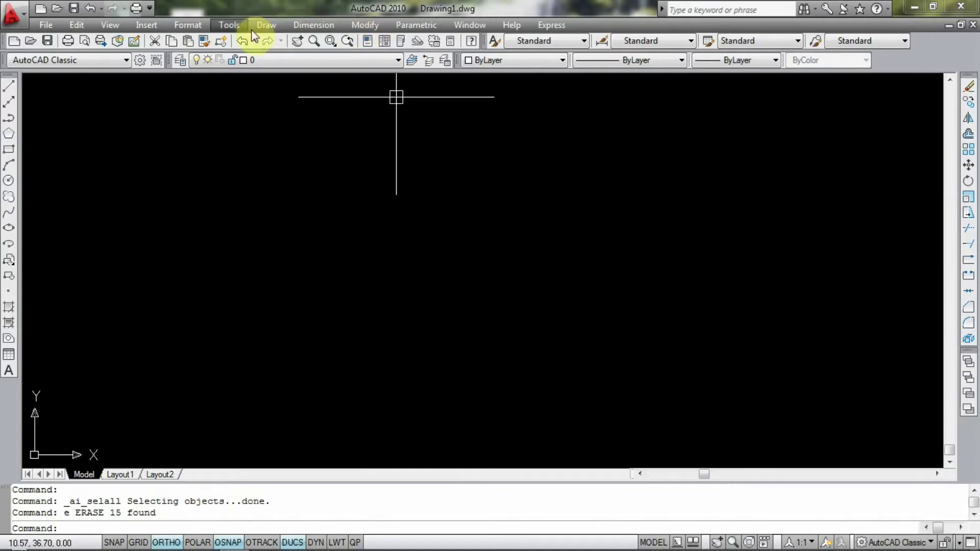
pyautogui.click(264, 26)
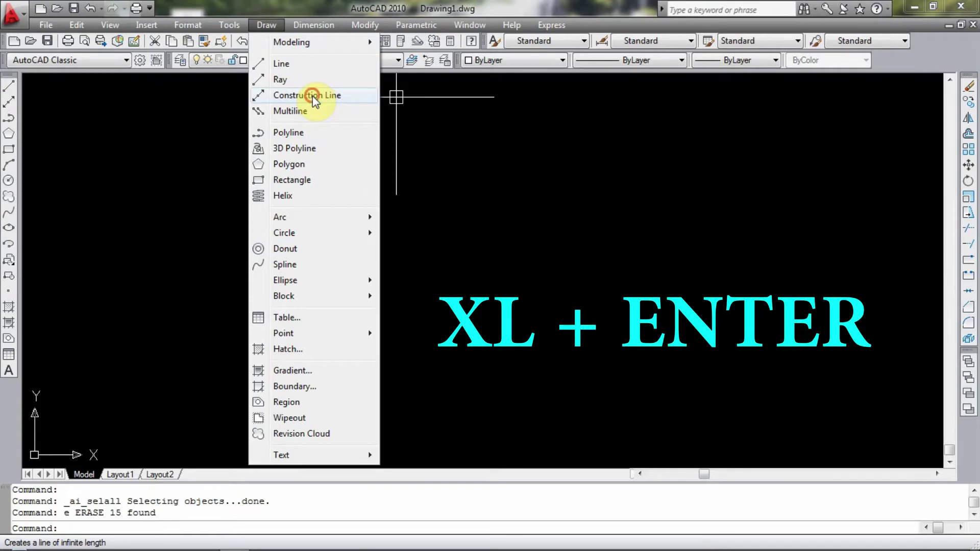
# Start the Construction Line (XLINE) command from the Draw menu
pyautogui.click(313, 96)
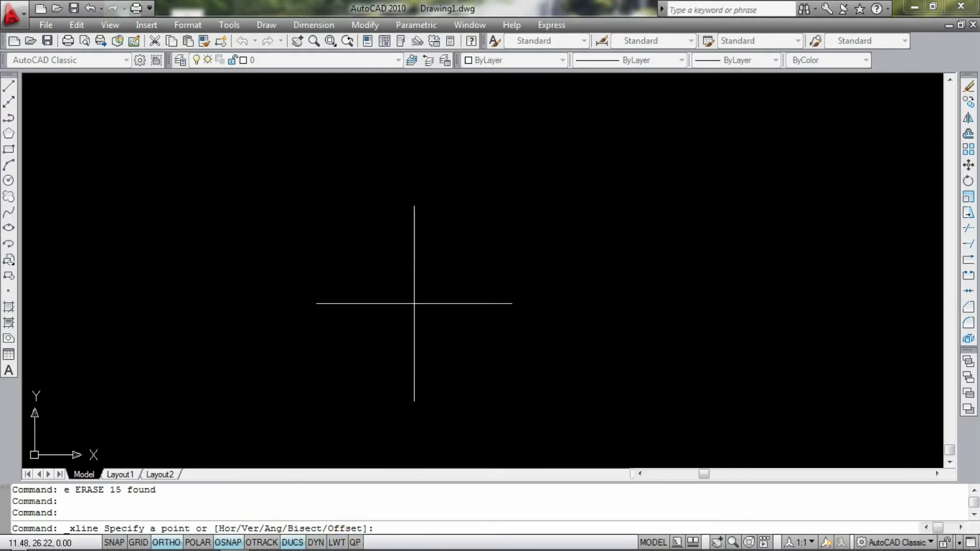
pyautogui.write('h')
# Place eight parallel horizontal construction lines at various heights
pyautogui.press('Return')
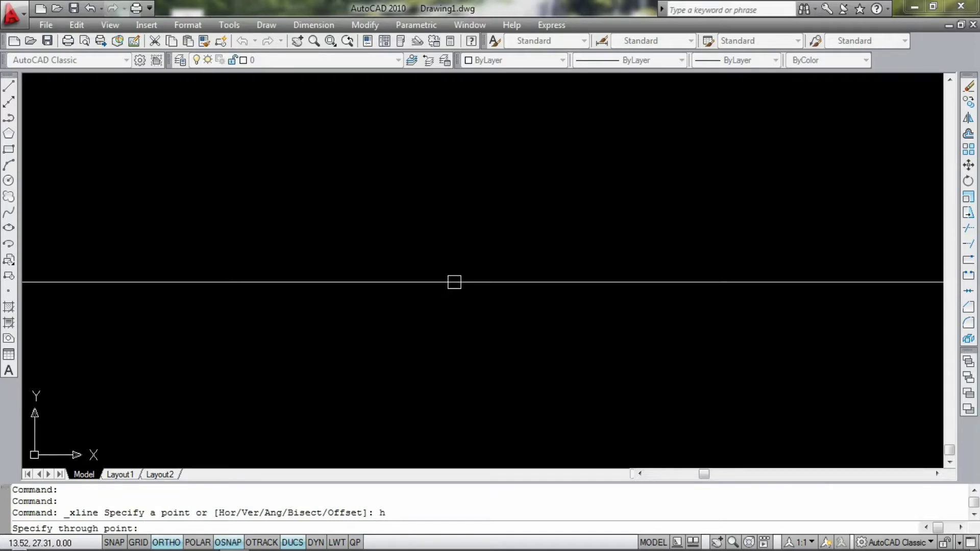
pyautogui.click(454, 282)
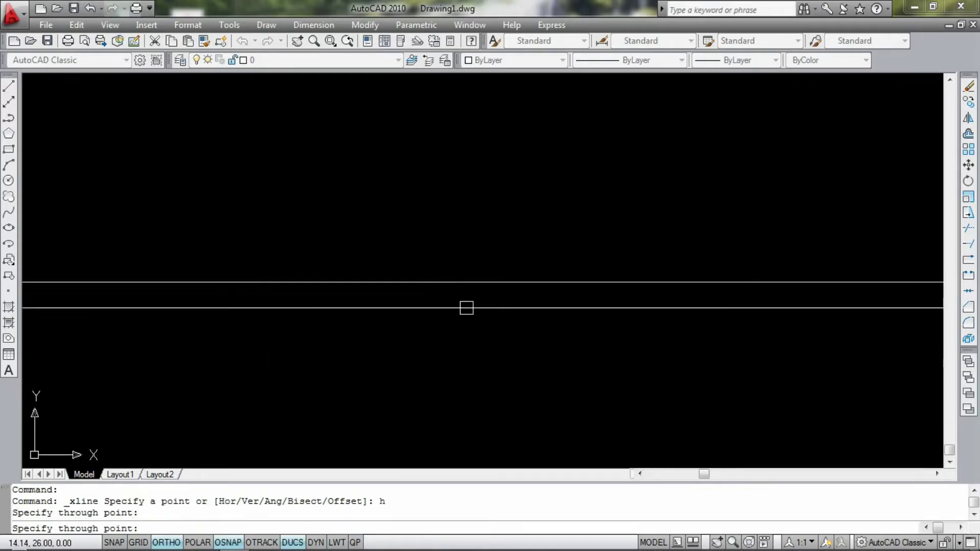
pyautogui.click(428, 311)
pyautogui.click(427, 335)
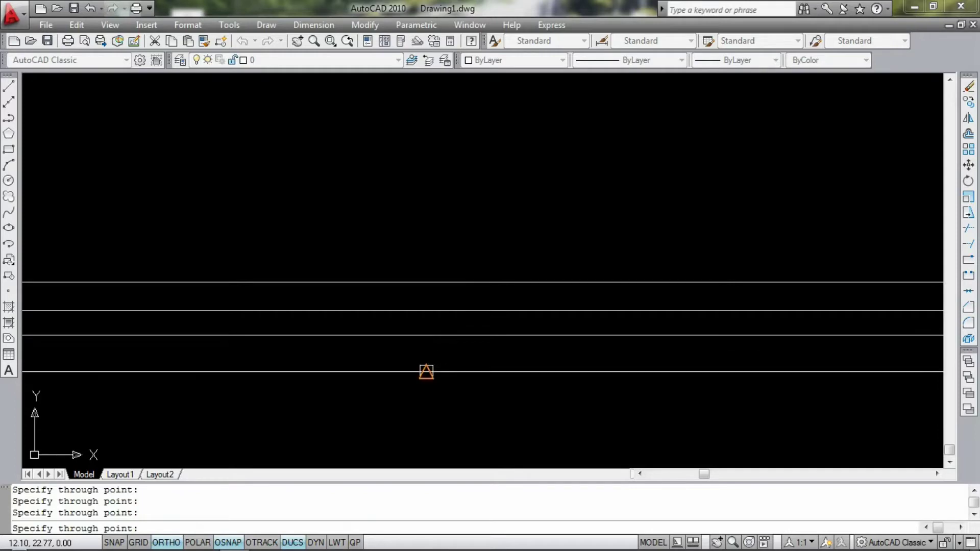
pyautogui.click(426, 371)
pyautogui.click(425, 409)
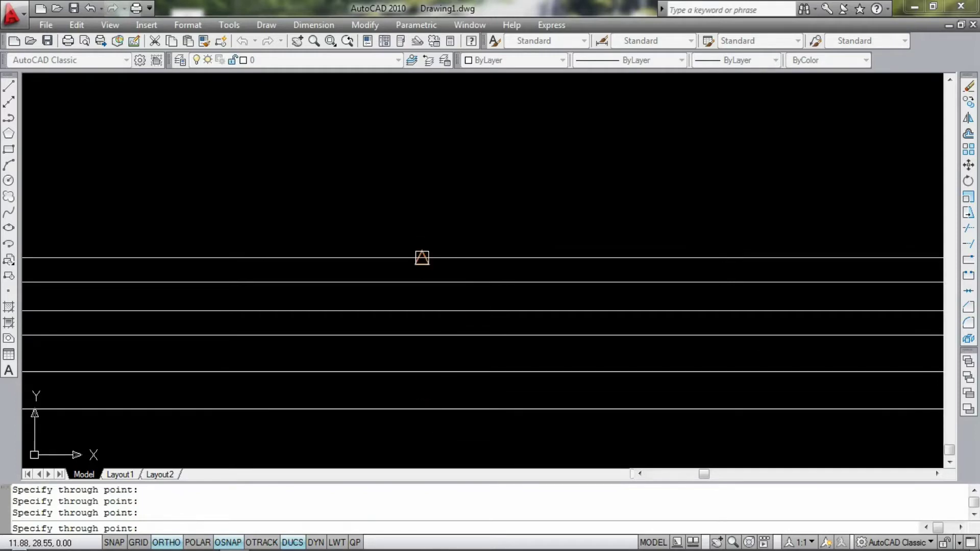
pyautogui.click(422, 258)
pyautogui.click(425, 233)
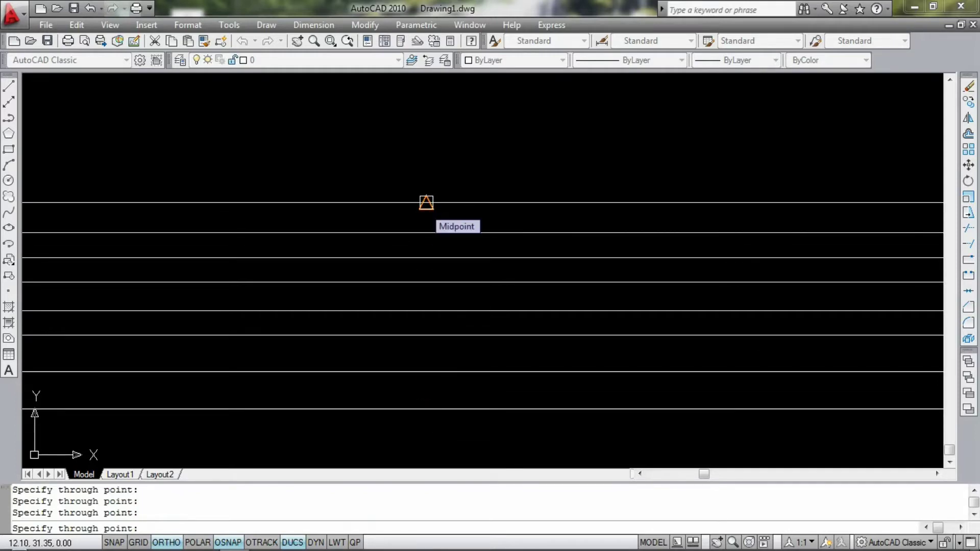
pyautogui.click(426, 202)
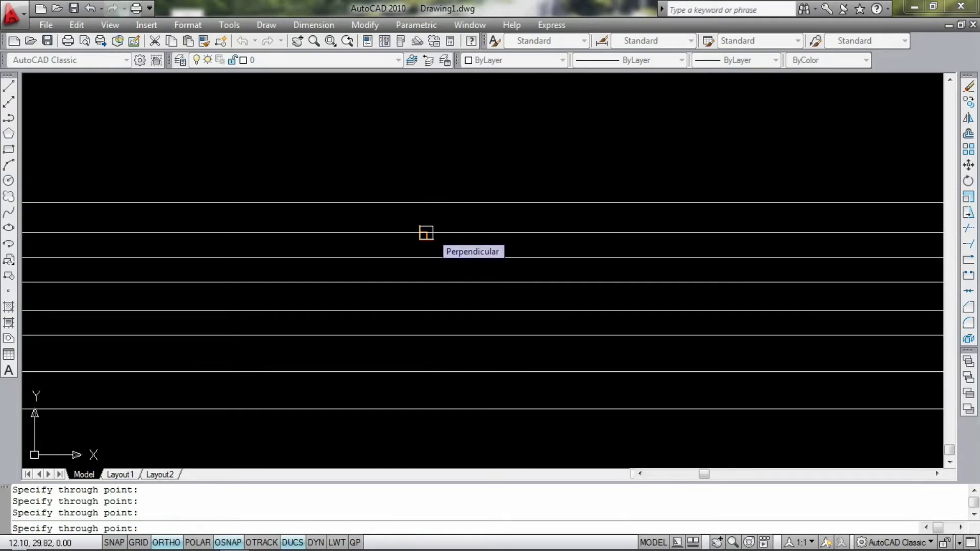
pyautogui.press('Escape')
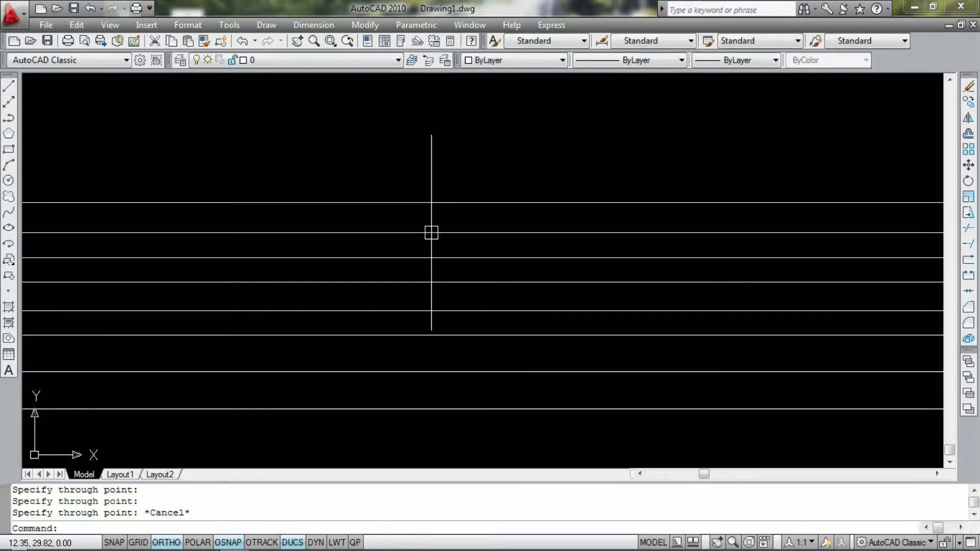
# Cross them with five parallel vertical construction lines spaced to the right
pyautogui.press('Return')
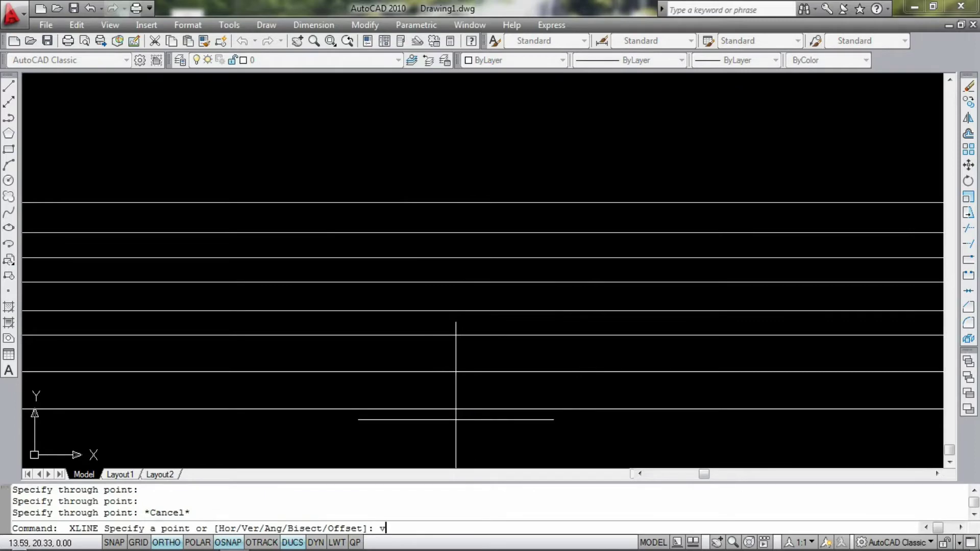
pyautogui.press('Return')
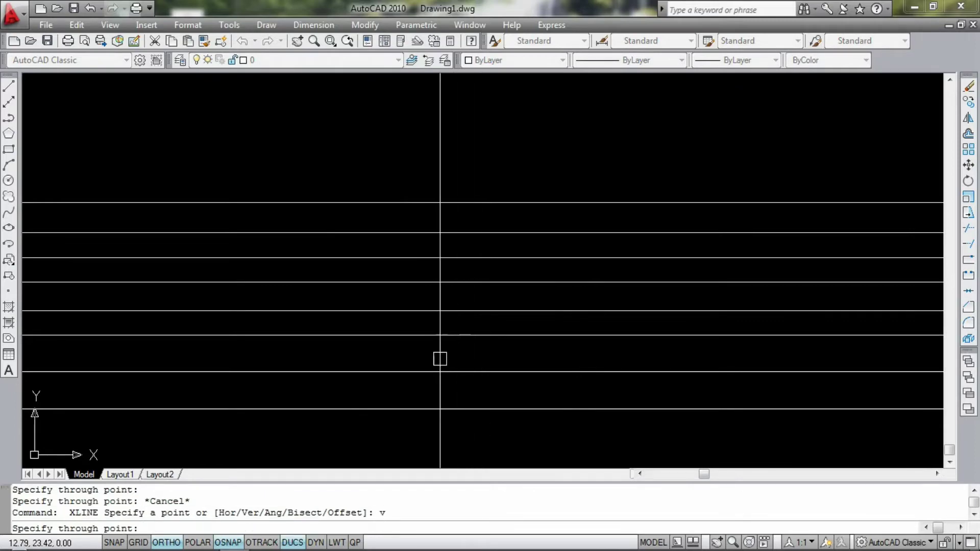
pyautogui.click(439, 391)
pyautogui.click(470, 387)
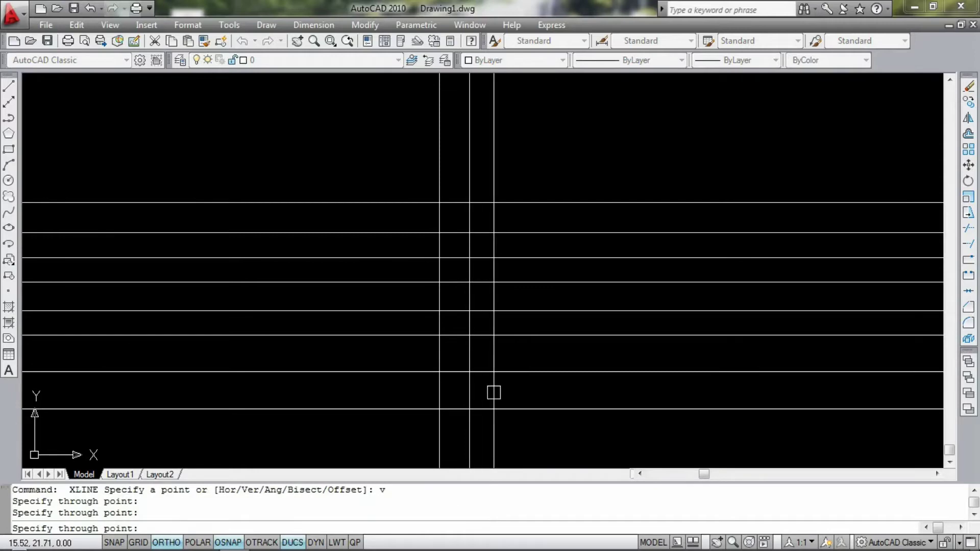
pyautogui.click(495, 393)
pyautogui.click(567, 398)
pyautogui.click(616, 401)
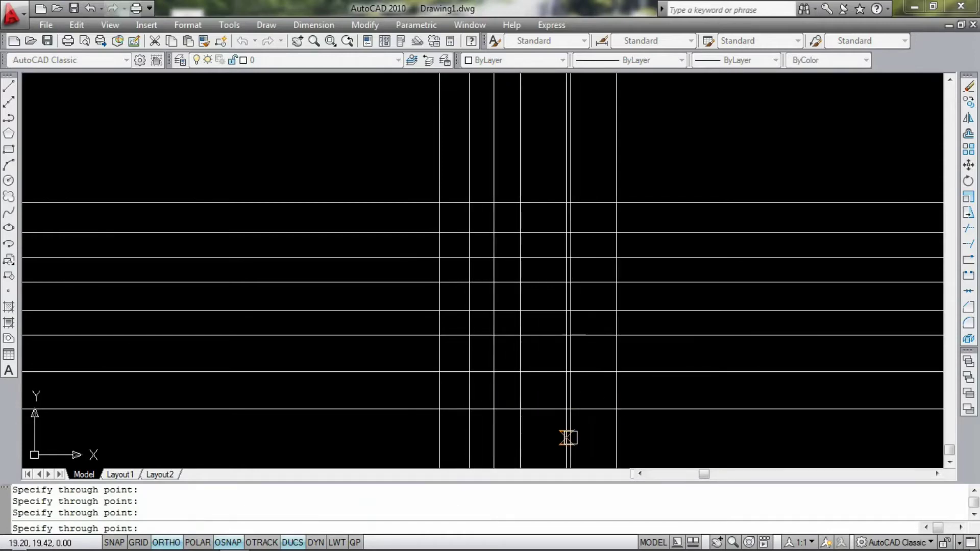
pyautogui.press('Escape')
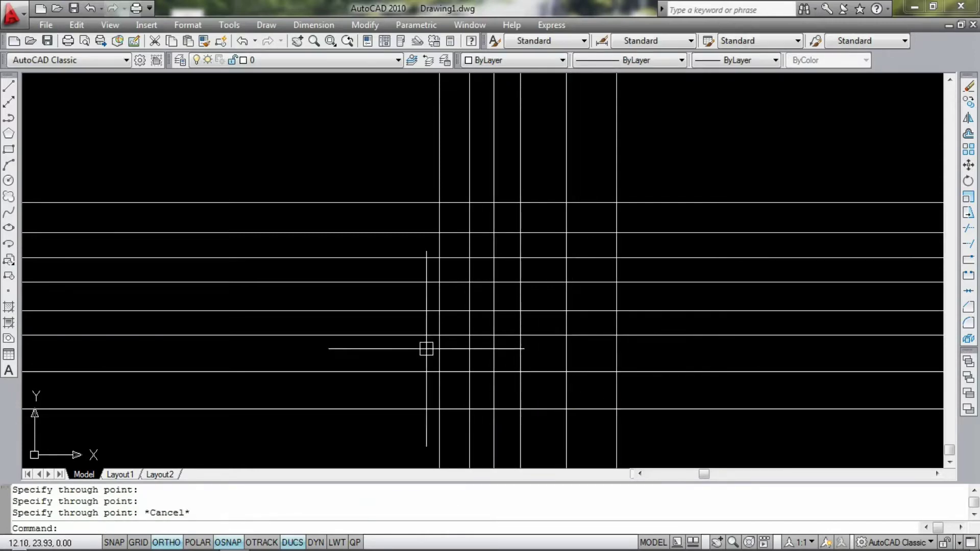
pyautogui.scroll(-1, 403, 335)
pyautogui.scroll(-1, 495, 376)
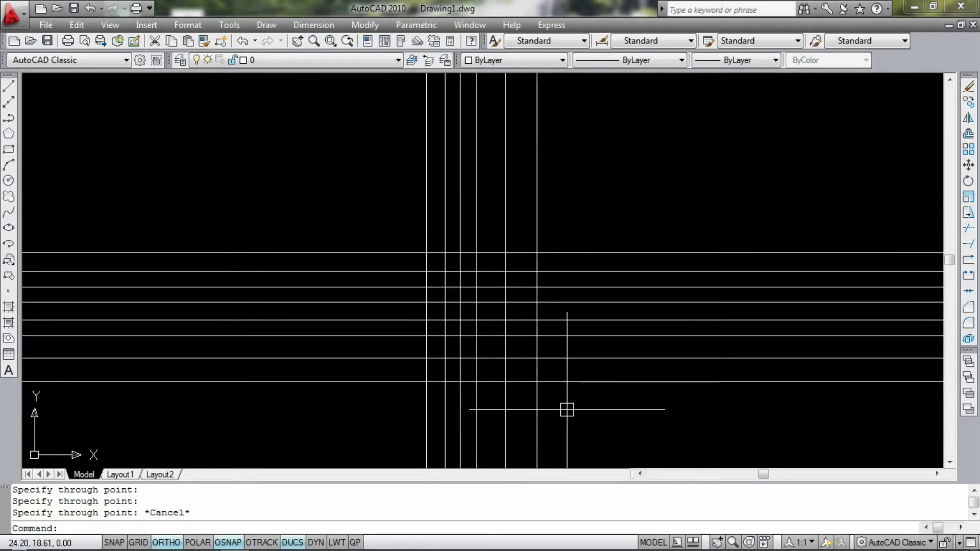
# Erase all the existing construction lines from the drawing
pyautogui.hotkey('ctrl', 'a')
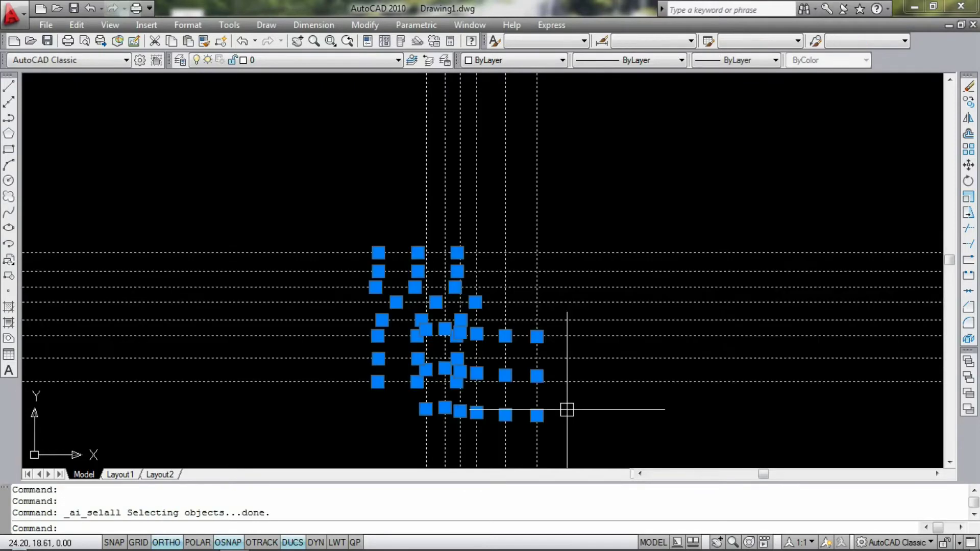
pyautogui.press('Return')
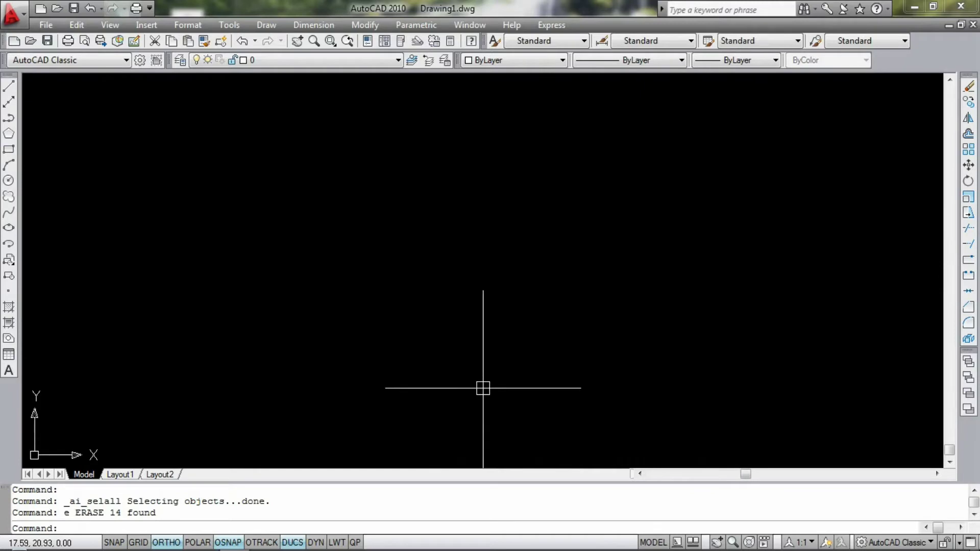
pyautogui.press('Escape')
pyautogui.write('xl')
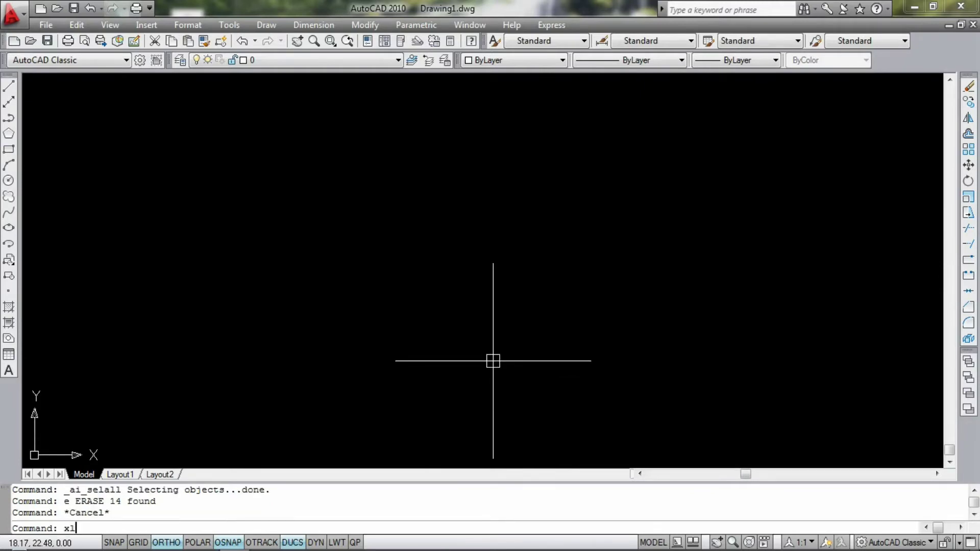
# Place one horizontal and one vertical construction line crossing mid-drawing
pyautogui.press('Return')
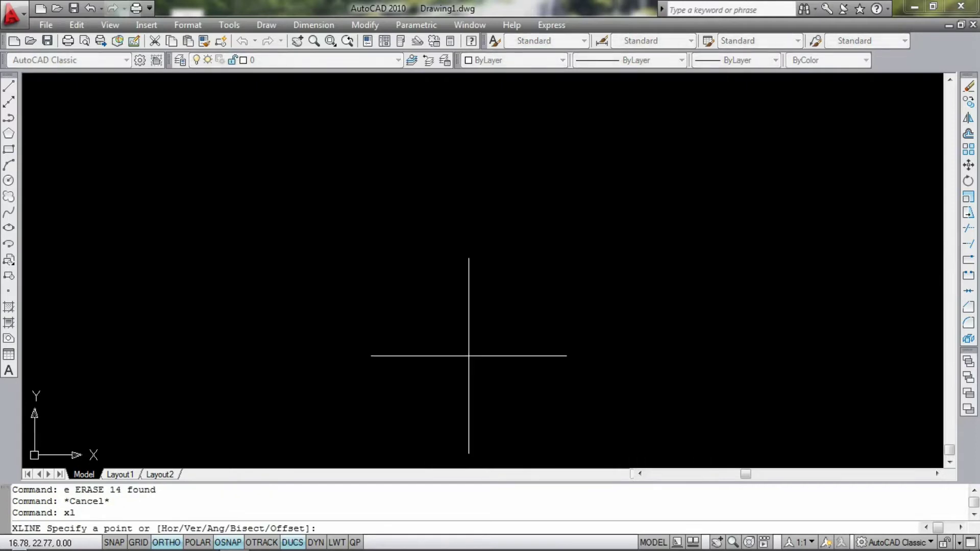
pyautogui.write('h')
pyautogui.press('Return')
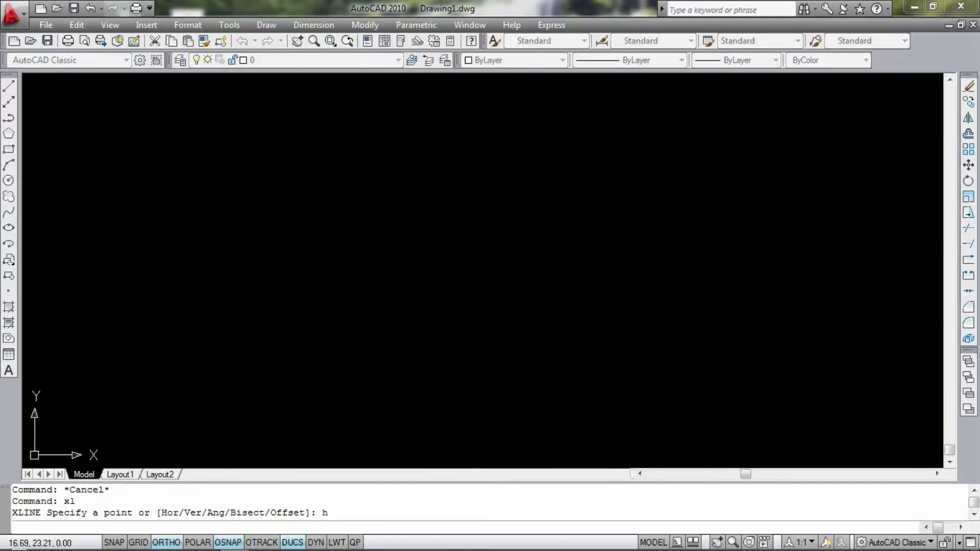
pyautogui.click(452, 300)
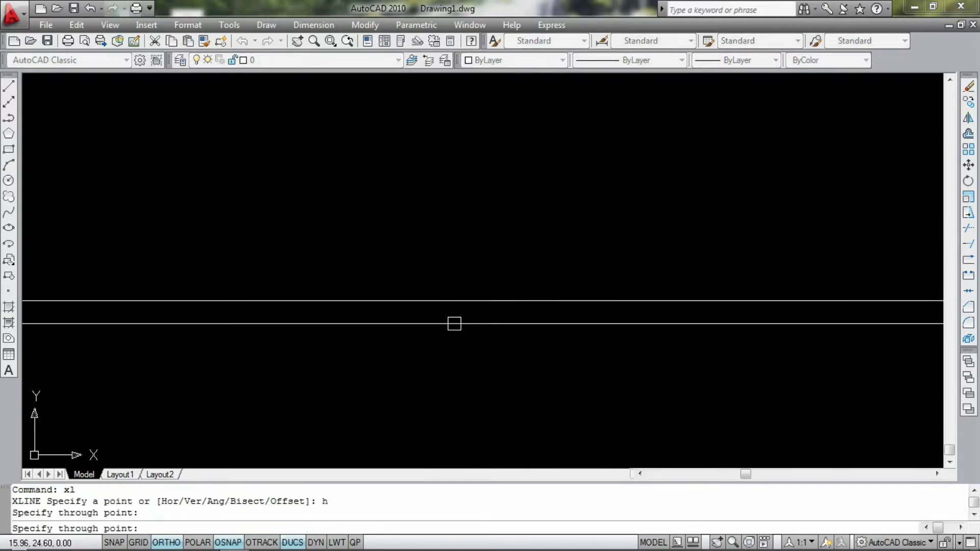
pyautogui.press('Return')
pyautogui.press('Return')
pyautogui.write('v')
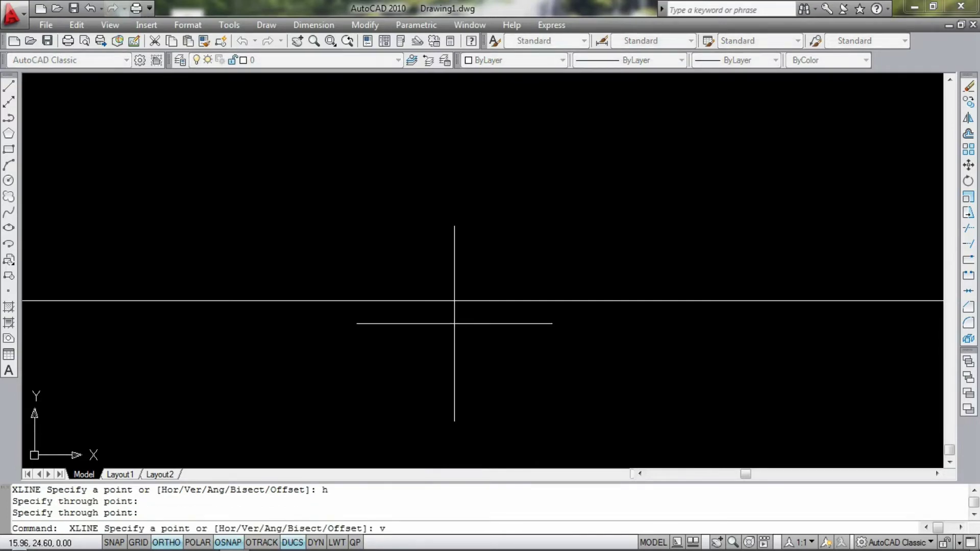
pyautogui.press('Return')
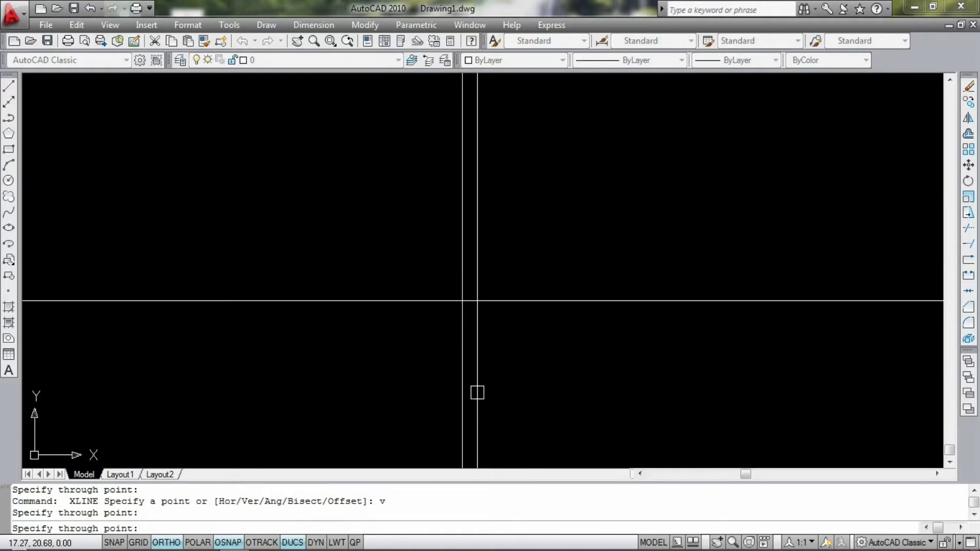
pyautogui.press('Escape')
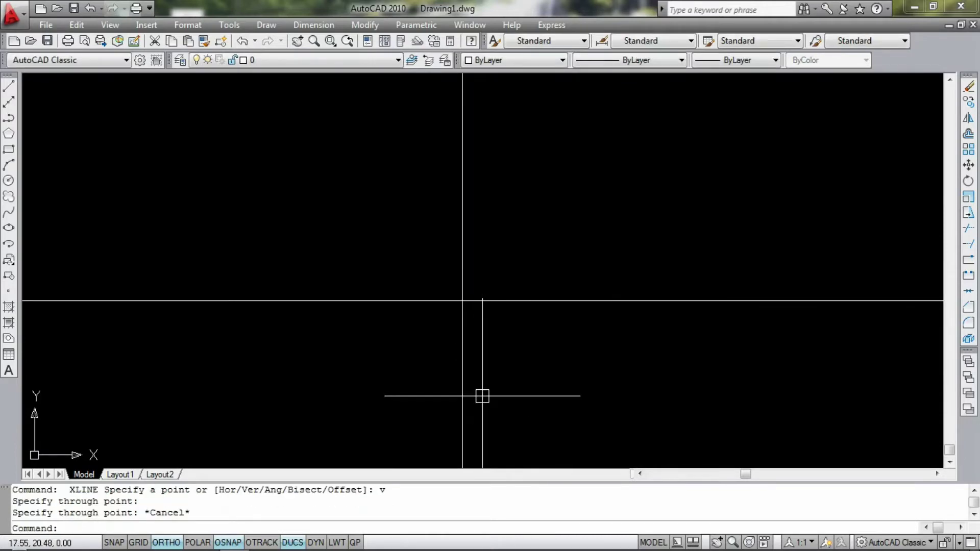
# Restart XLINE with the Angle option
pyautogui.press('Return')
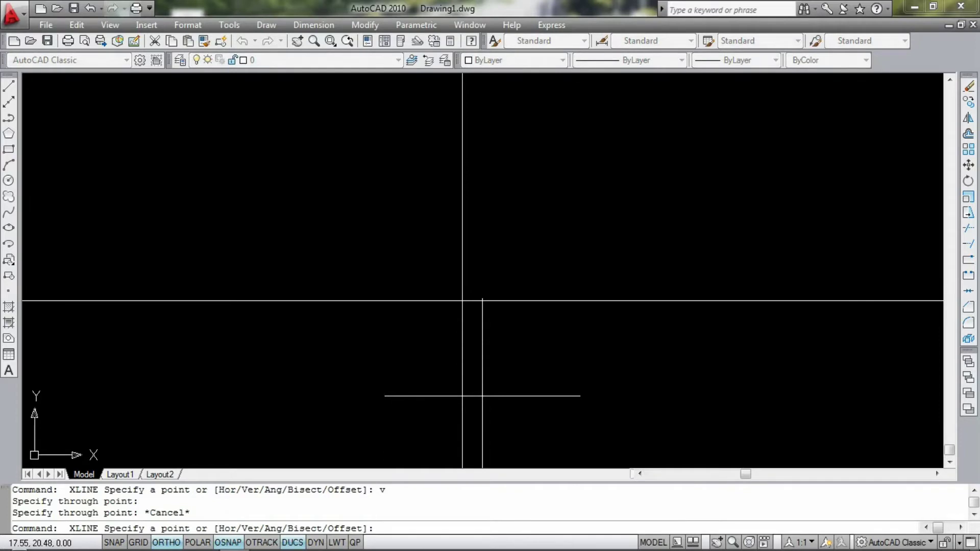
pyautogui.write('a')
pyautogui.press('Return')
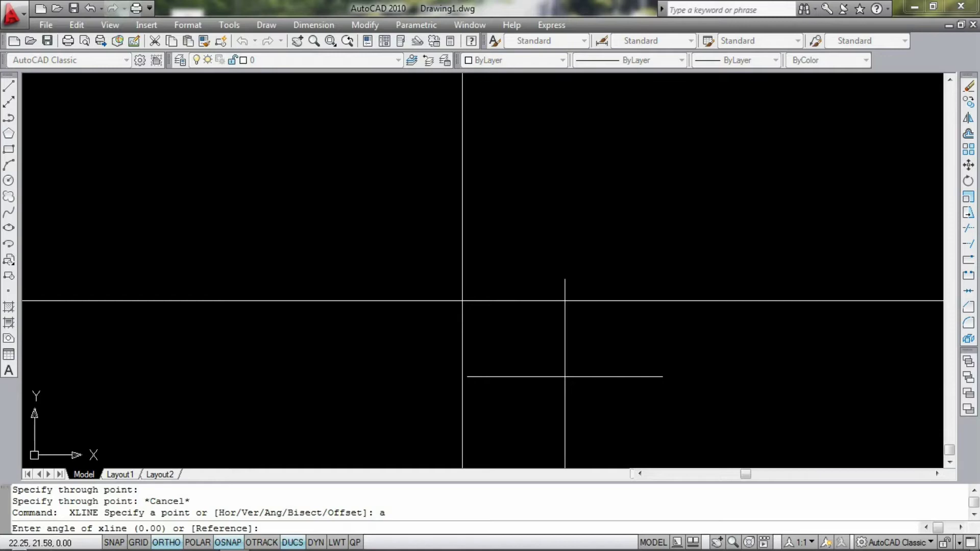
# Set a 45° angle and pass the xline through the horizontal-vertical intersection, then adjust the zoom
pyautogui.write('45')
pyautogui.press('Return')
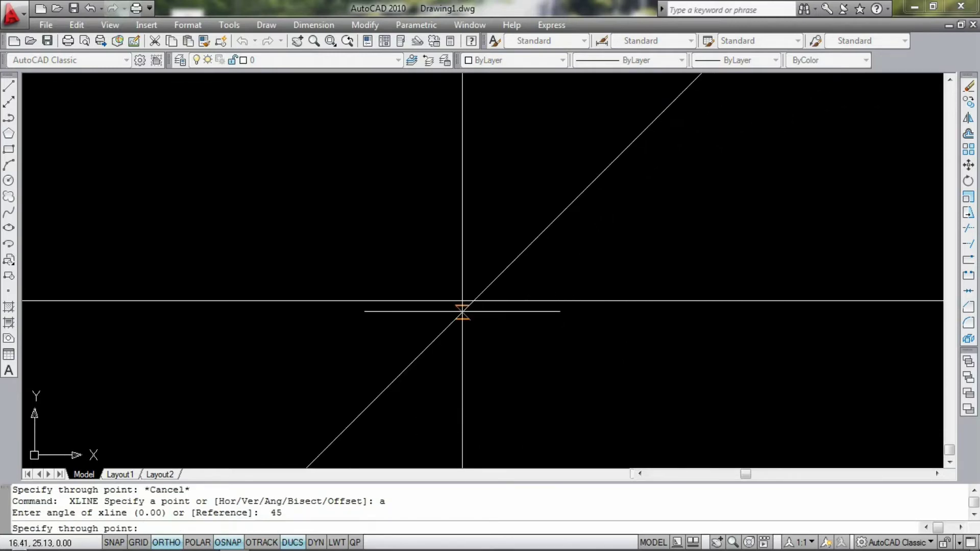
pyautogui.click(461, 302)
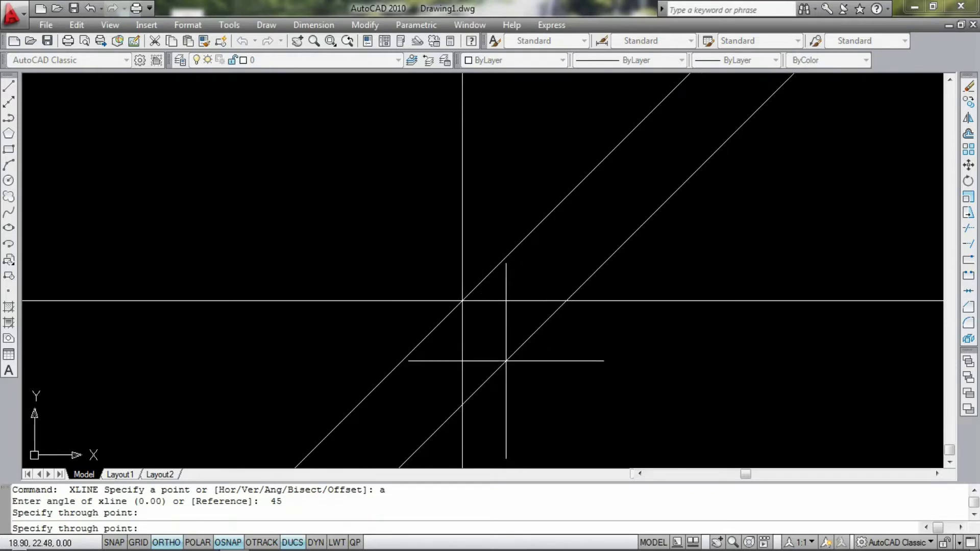
pyautogui.press('Escape')
pyautogui.scroll(-4, 551, 350)
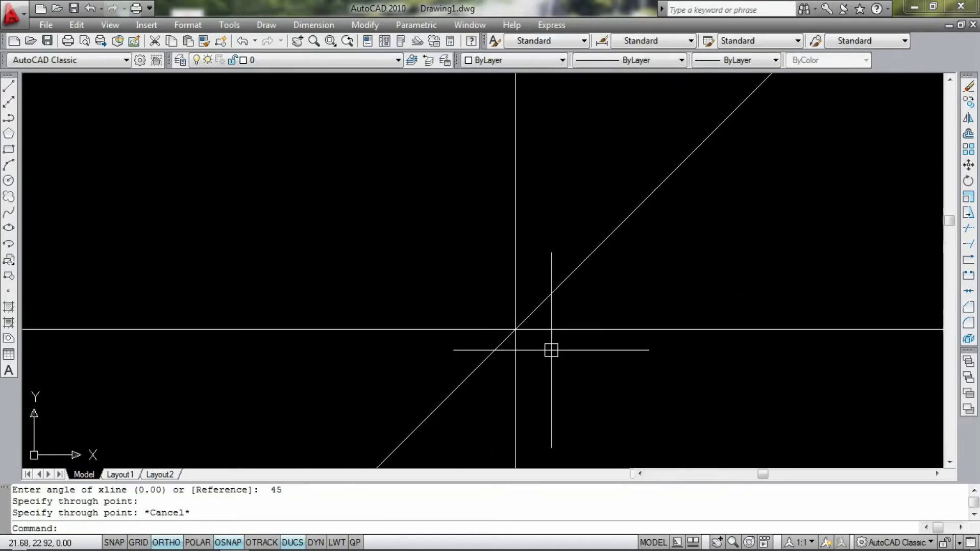
pyautogui.scroll(-1, 552, 350)
pyautogui.scroll(1, 519, 306)
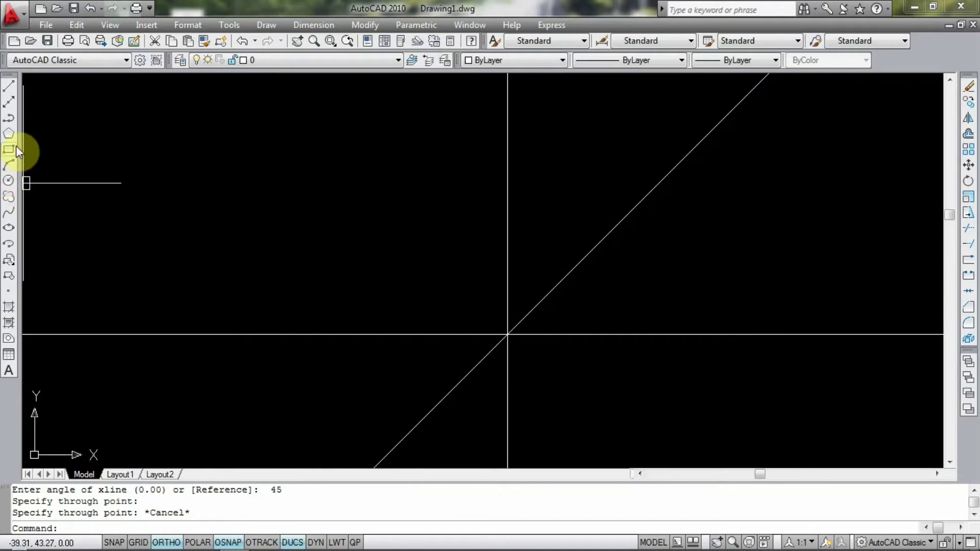
# Draw a circle centred on the three lines' intersection, with its radius set by a picked point
pyautogui.click(8, 181)
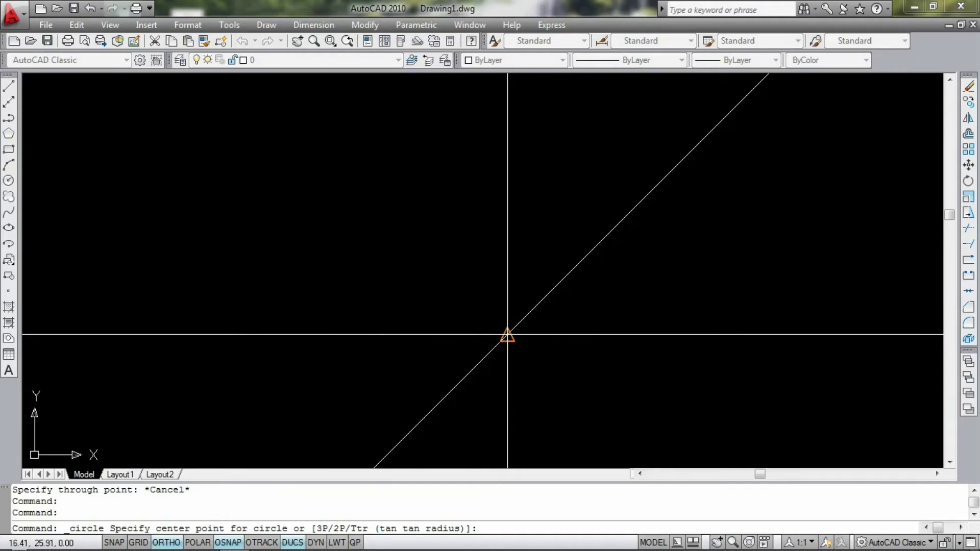
pyautogui.click(507, 335)
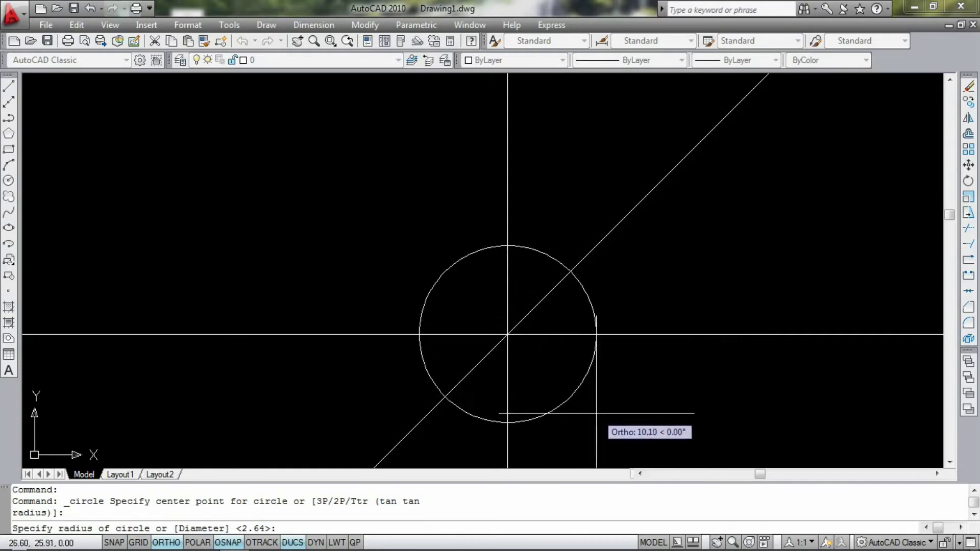
pyautogui.click(625, 404)
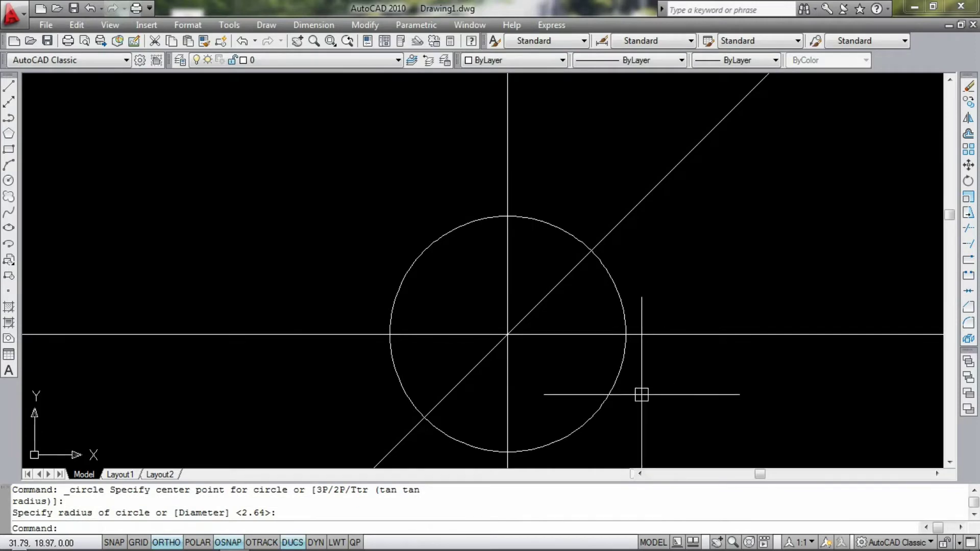
pyautogui.press('Escape')
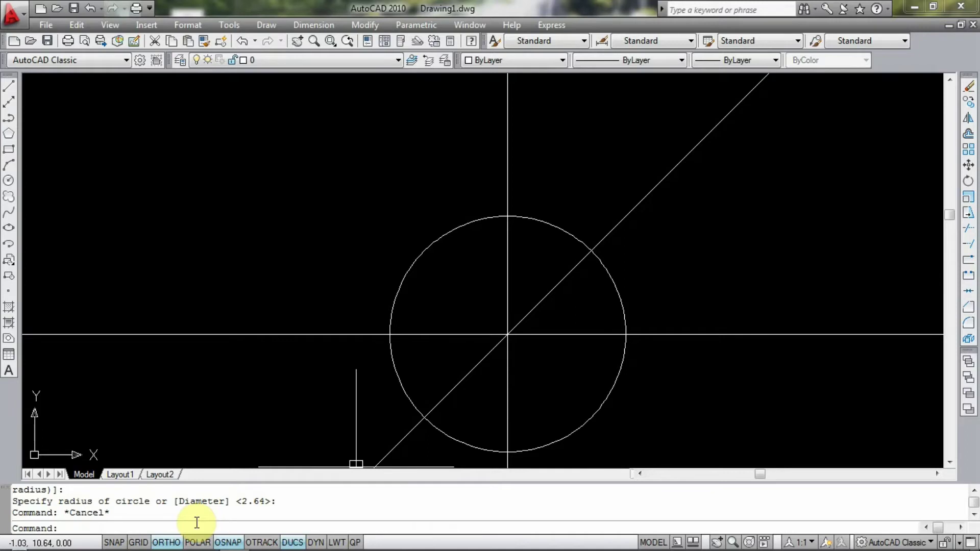
pyautogui.press('Escape')
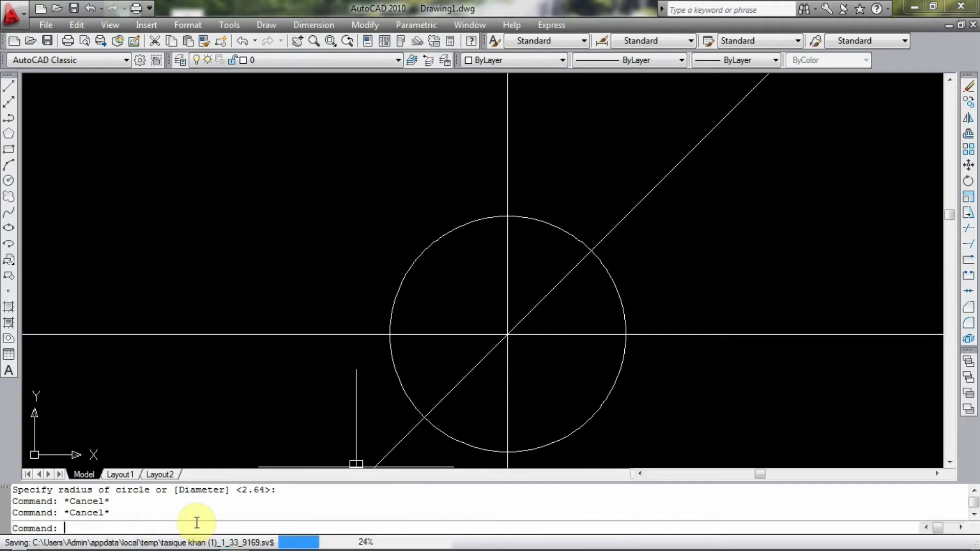
# Trim both diagonal ends, the horizontal's left part and the vertical's top back to the circle
pyautogui.write('t')
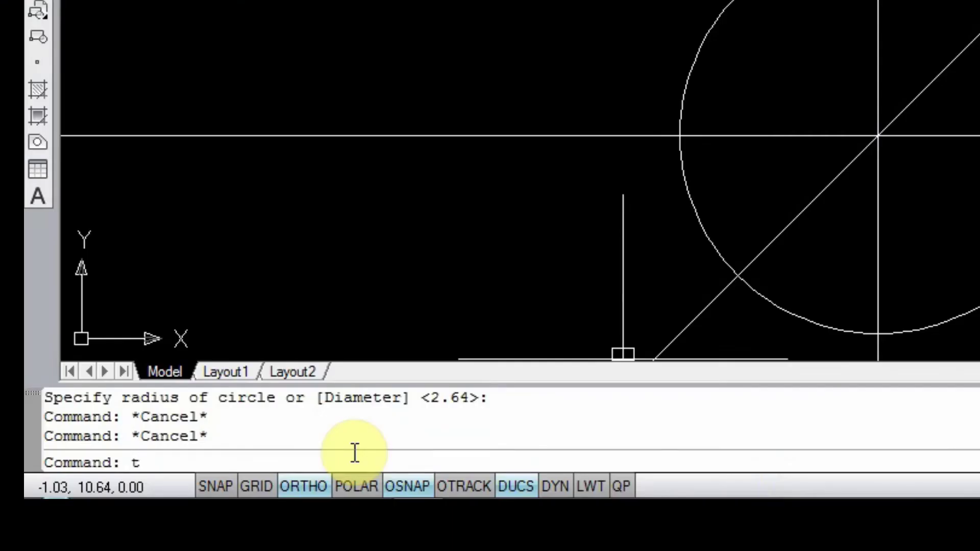
pyautogui.write('r')
pyautogui.press('Return')
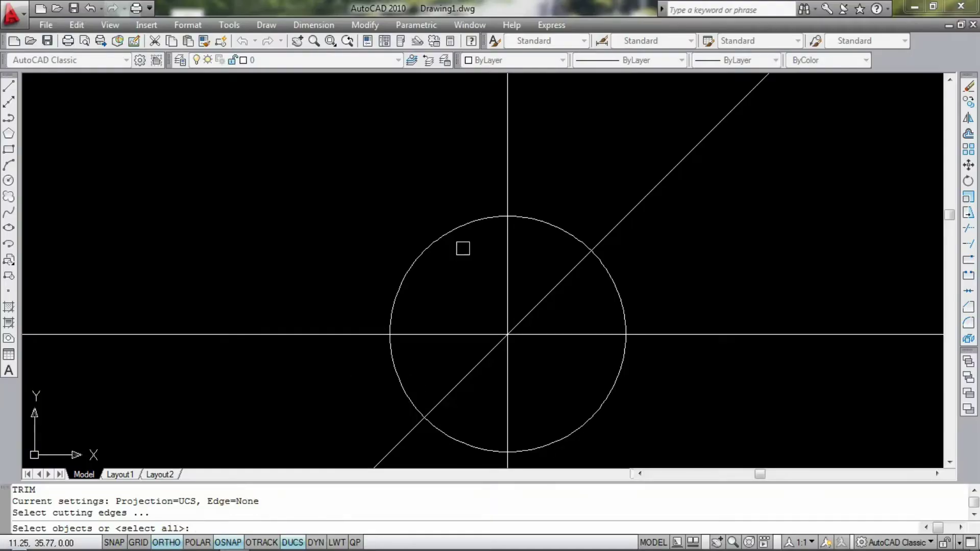
pyautogui.scroll(-2, 434, 308)
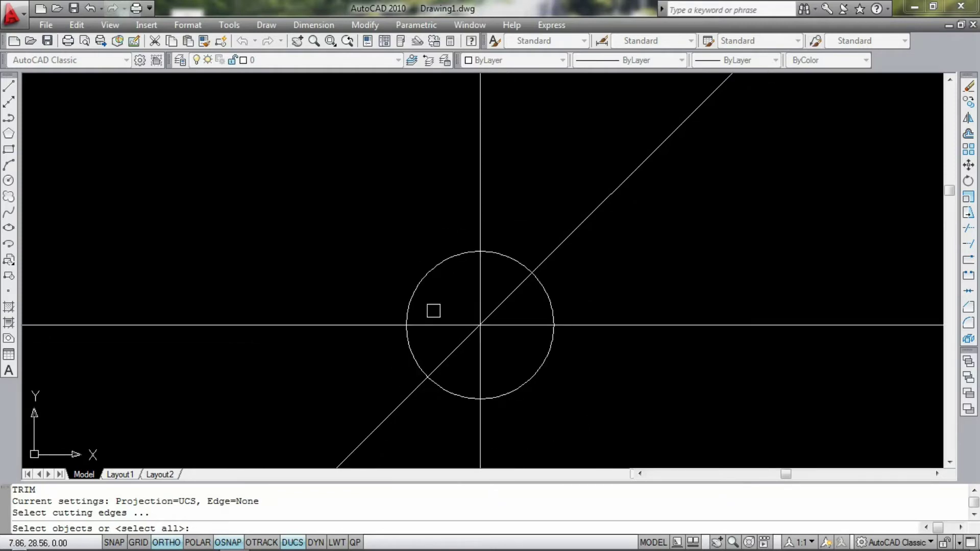
pyautogui.press('Return')
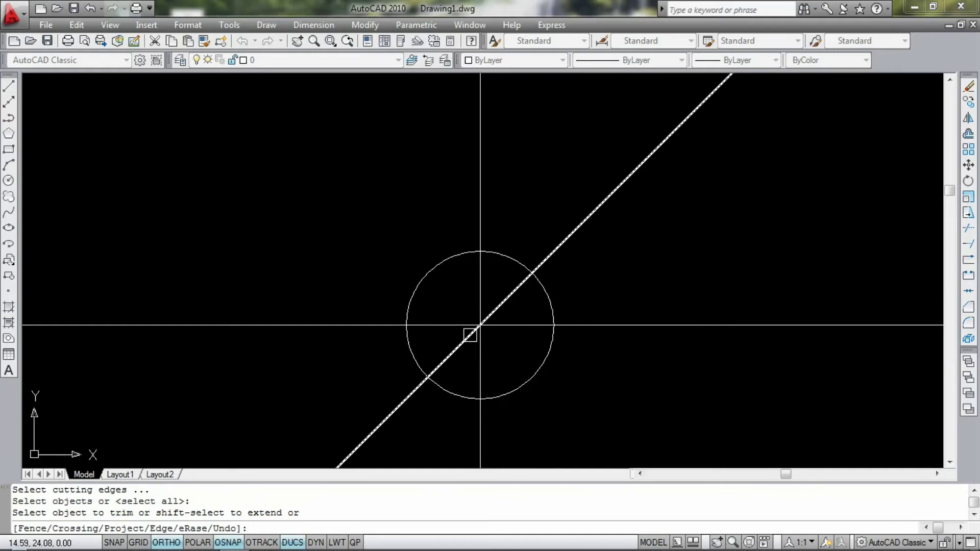
pyautogui.click(554, 251)
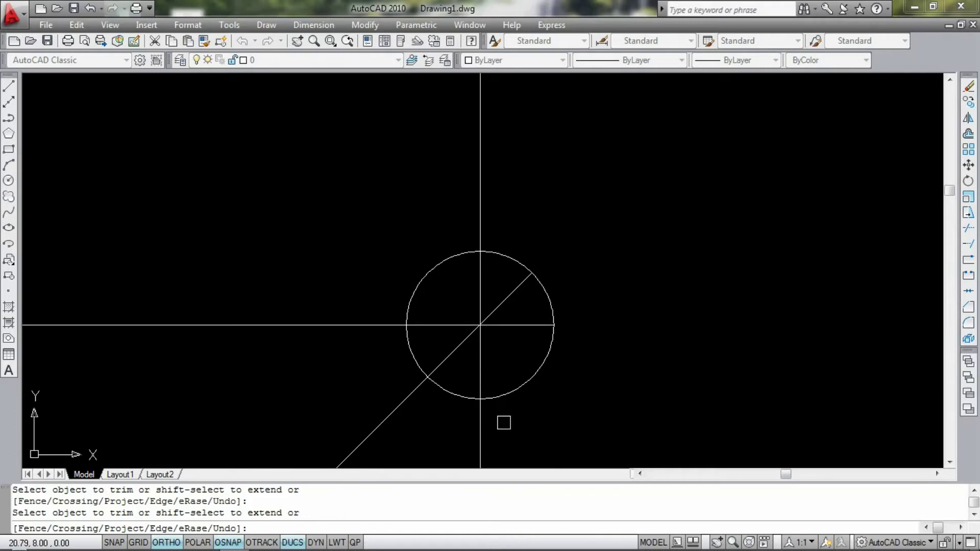
pyautogui.click(408, 400)
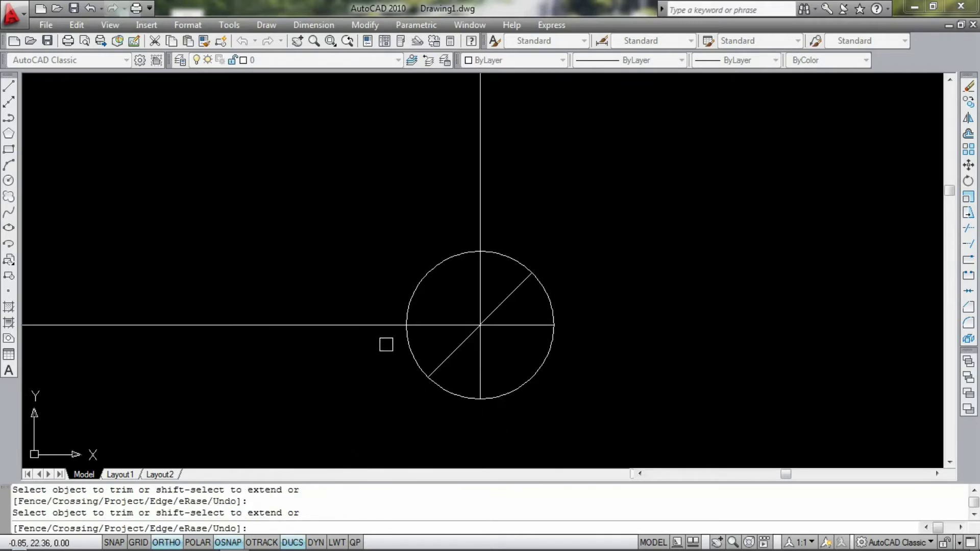
pyautogui.click(379, 325)
pyautogui.click(476, 219)
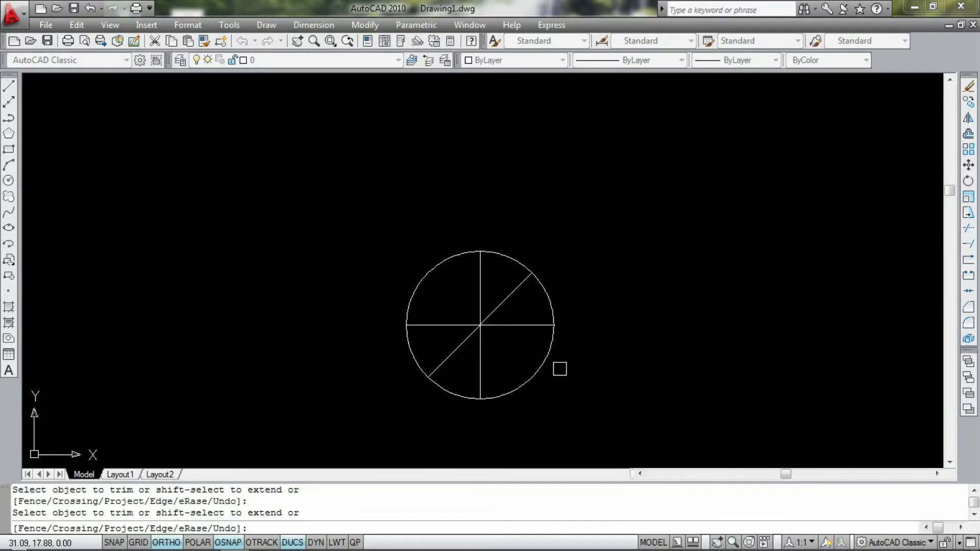
pyautogui.press('Escape')
pyautogui.scroll(3, 531, 308)
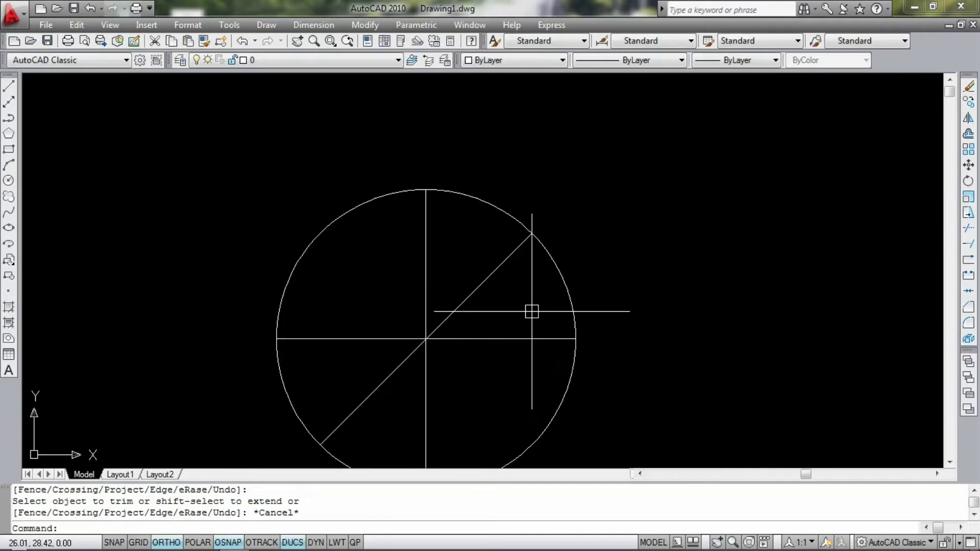
pyautogui.scroll(-2, 587, 293)
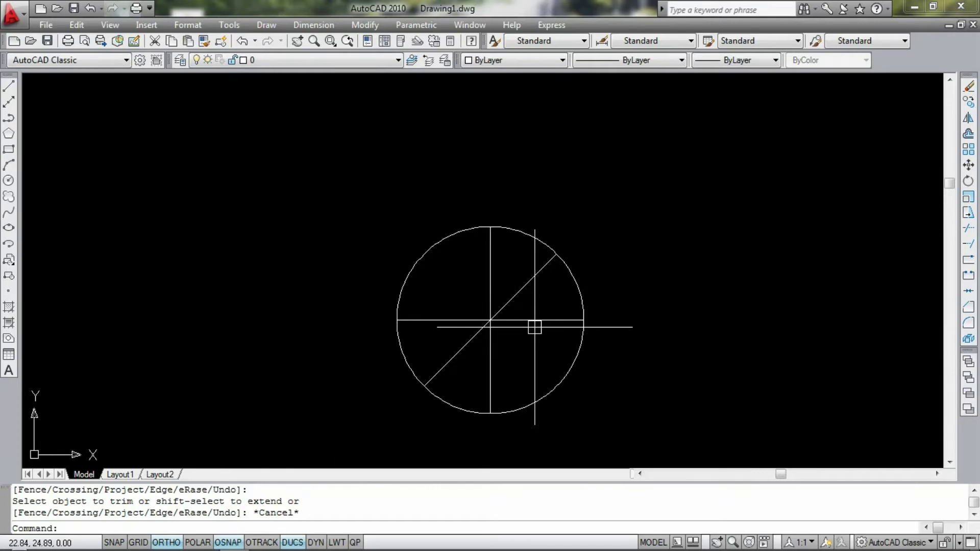
# Add a 45° angular dimension between the horizontal and diagonal lines, placed outside the circle
pyautogui.click(313, 26)
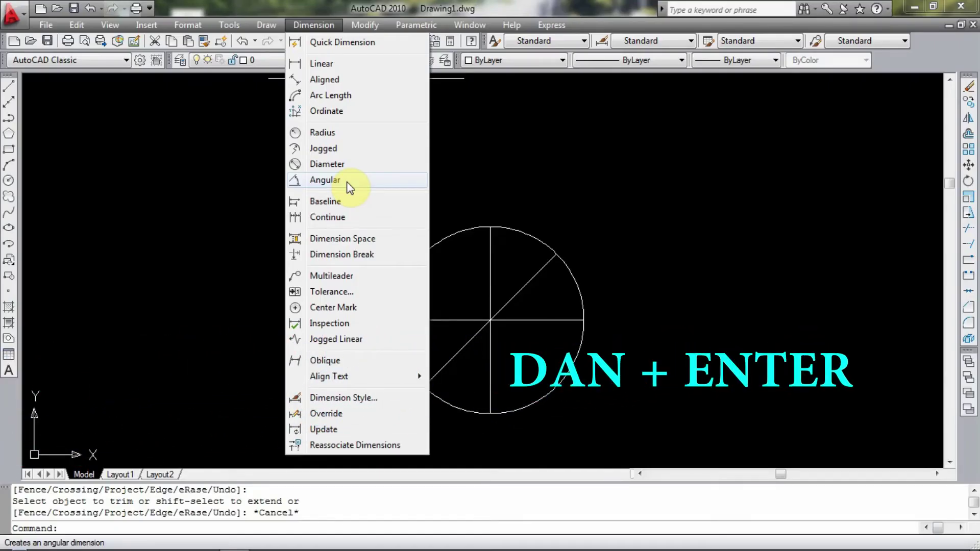
pyautogui.click(349, 186)
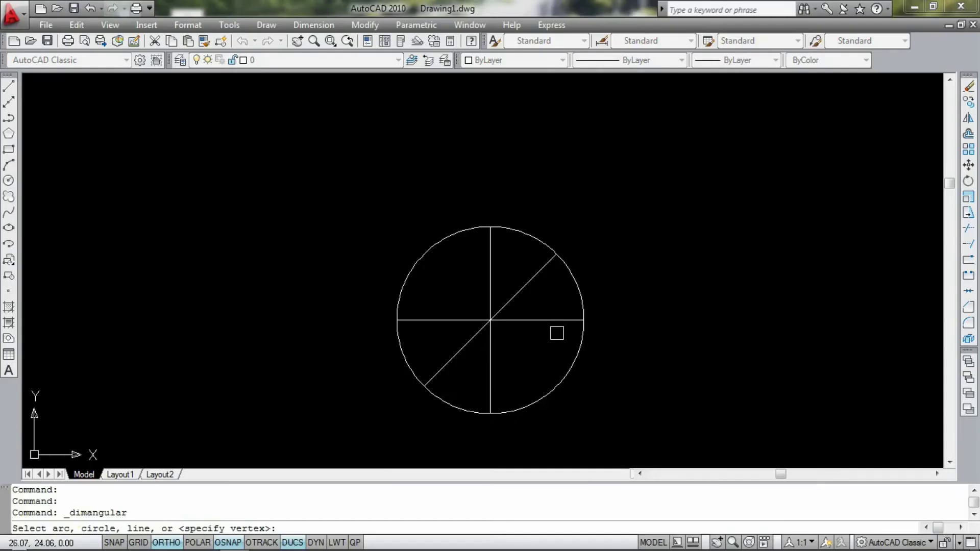
pyautogui.click(552, 320)
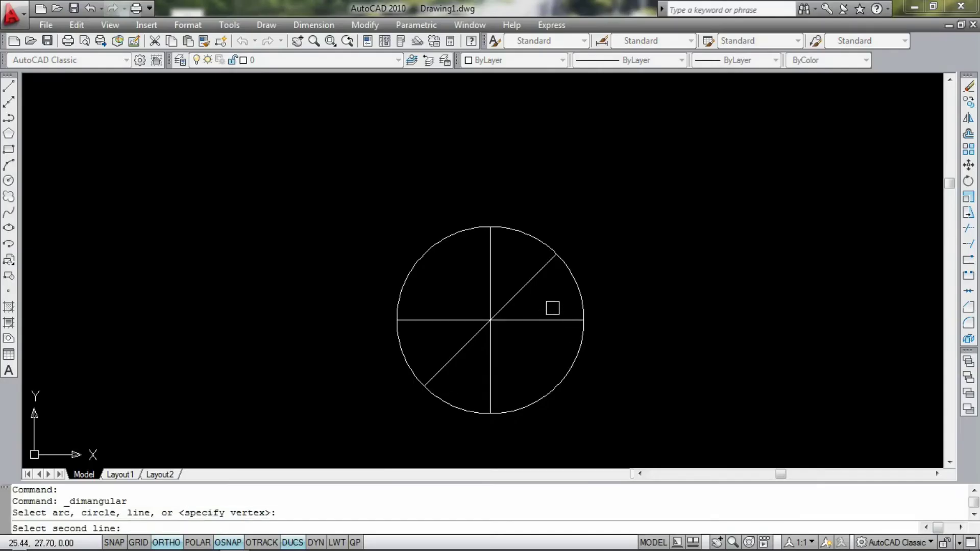
pyautogui.click(539, 275)
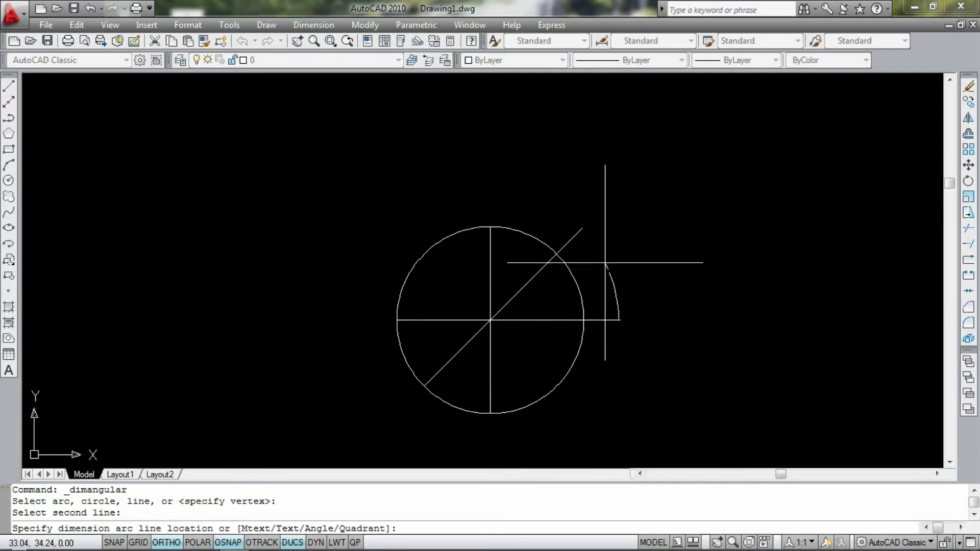
pyautogui.click(611, 262)
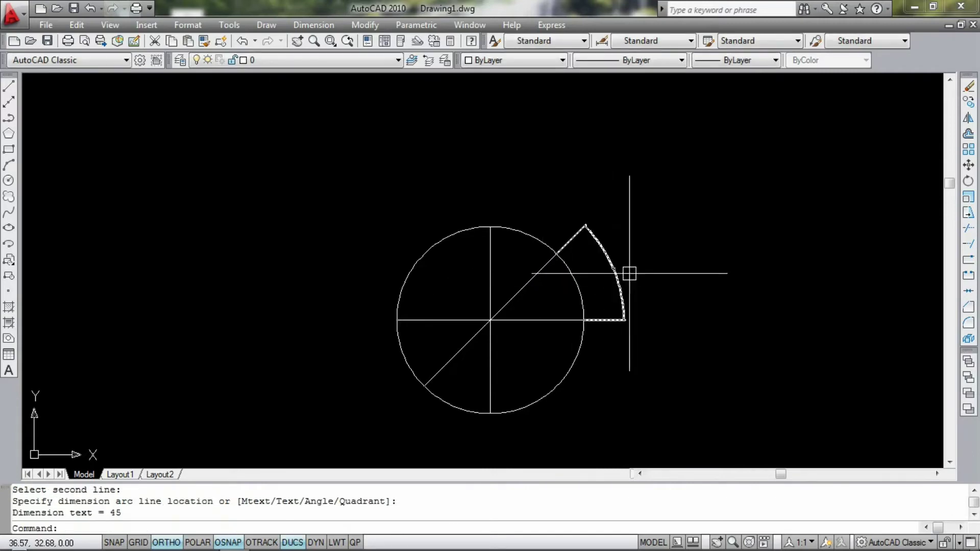
pyautogui.scroll(3, 621, 271)
pyautogui.scroll(2, 621, 271)
pyautogui.scroll(2, 612, 271)
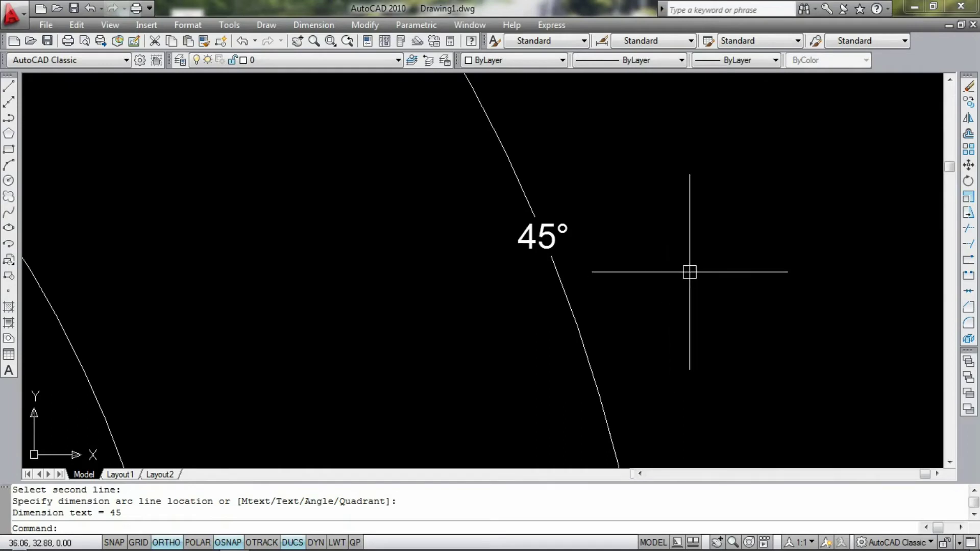
pyautogui.scroll(-3, 667, 289)
pyautogui.scroll(-3, 674, 283)
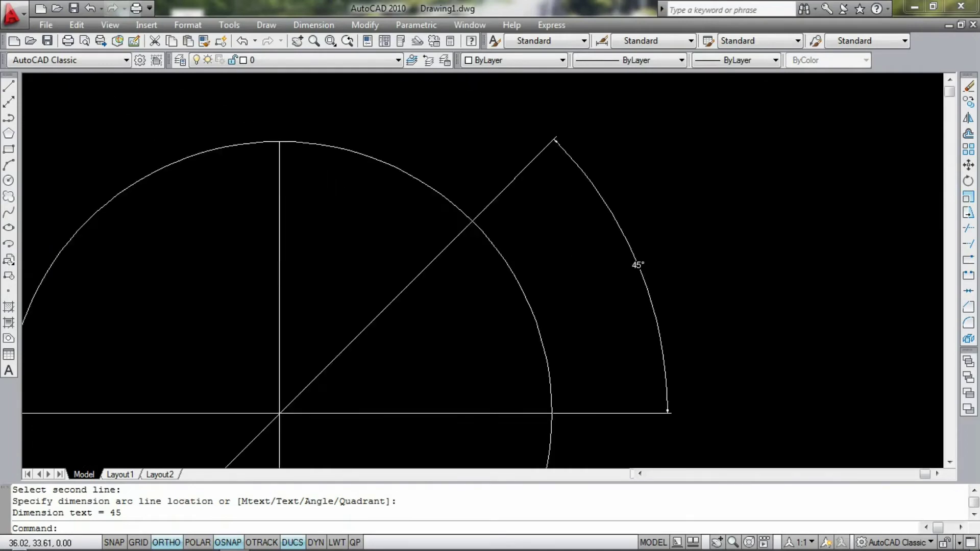
pyautogui.scroll(-2, 682, 278)
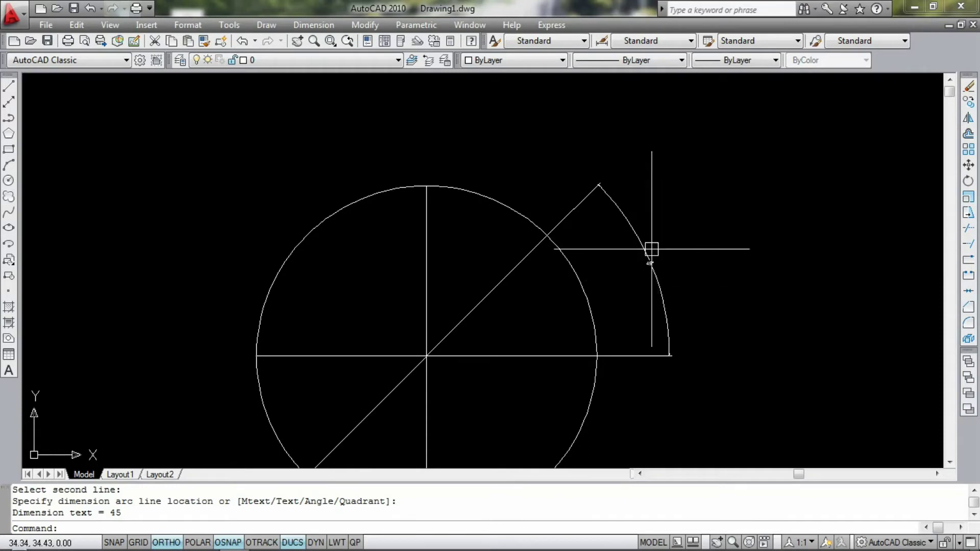
pyautogui.click(662, 294)
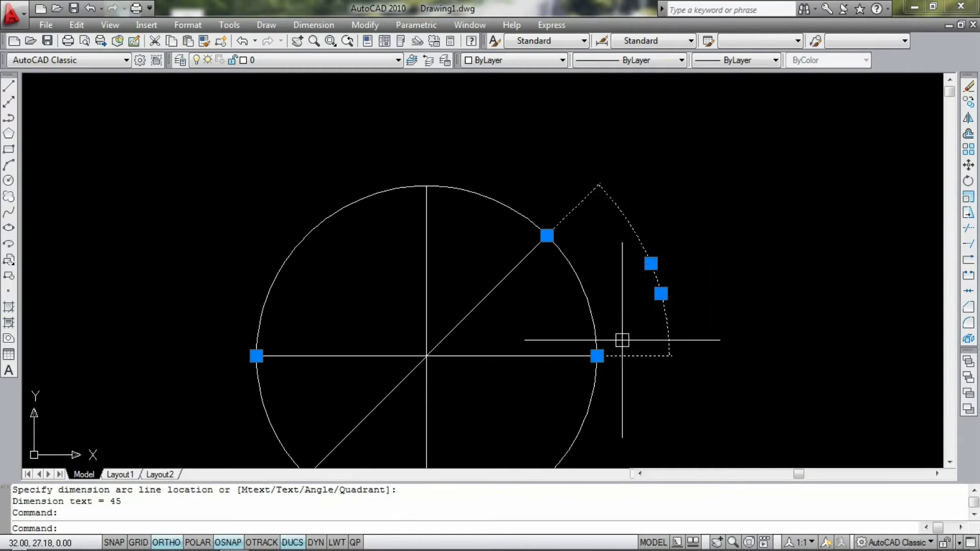
# Window-select the whole circle drawing and erase it
pyautogui.scroll(-3, 622, 339)
pyautogui.click(626, 416)
pyautogui.click(466, 221)
pyautogui.write('e')
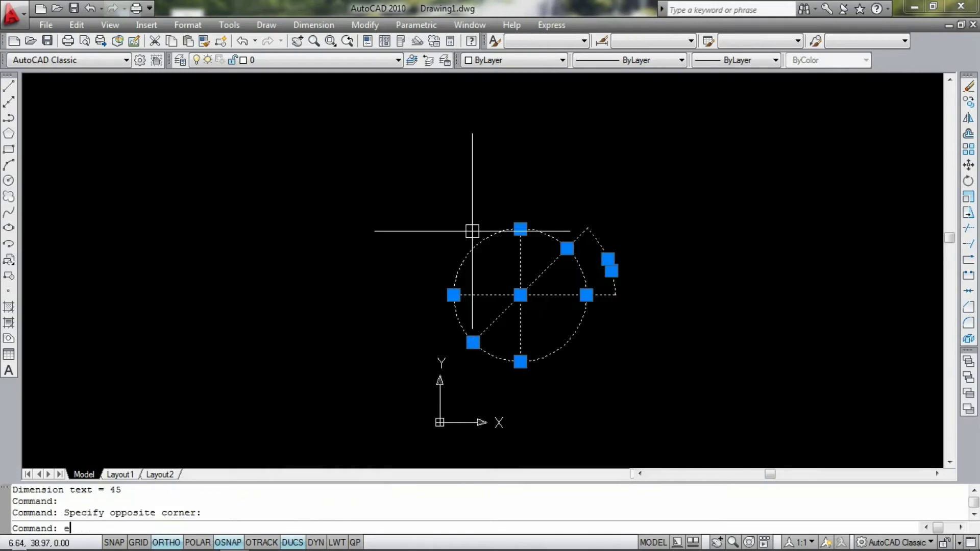
pyautogui.press('Return')
pyautogui.moveTo(504, 309); pyautogui.dragTo(448, 367, button='middle')
pyautogui.press('Escape')
pyautogui.press('Escape')
pyautogui.press('Escape')
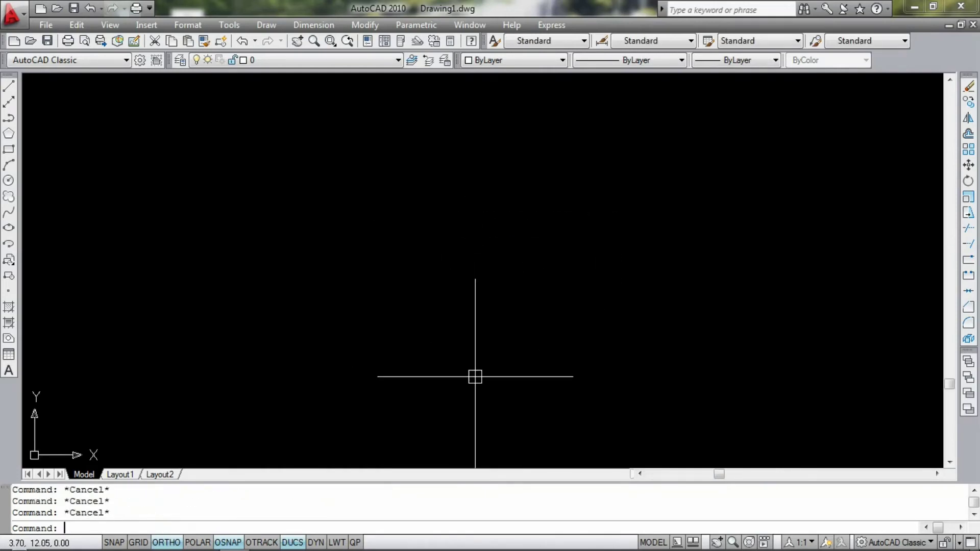
# Place one horizontal and one vertical construction line crossing each other
pyautogui.write('xl')
pyautogui.press('Return')
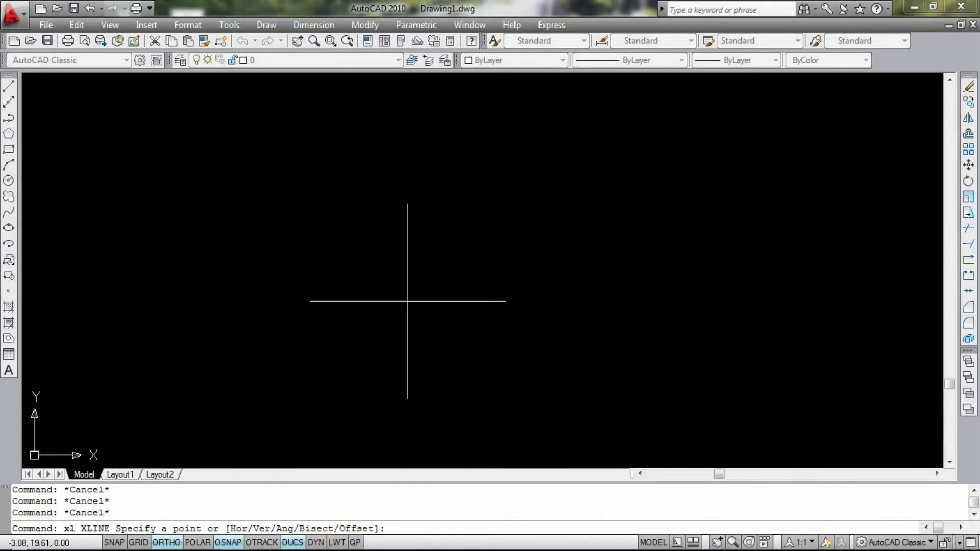
pyautogui.write('h')
pyautogui.press('Return')
pyautogui.click(380, 295)
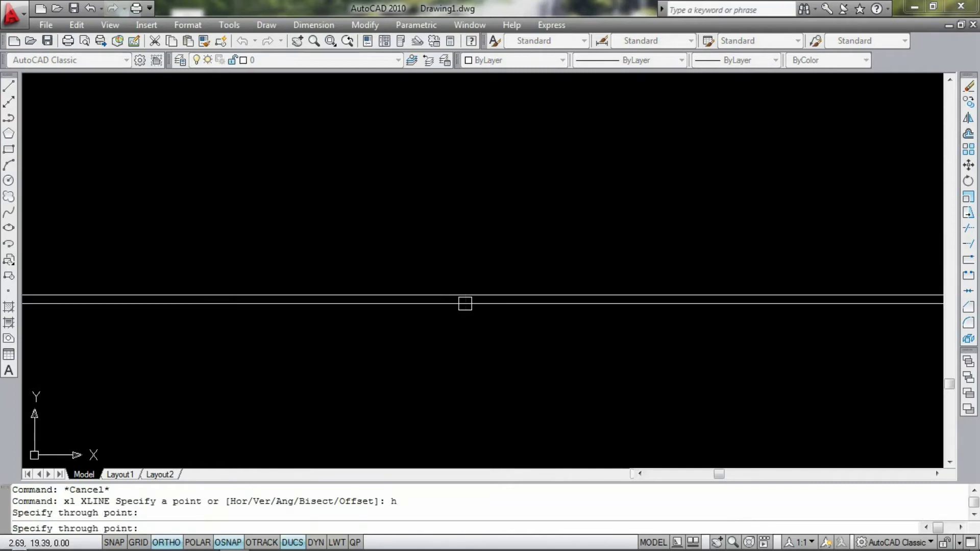
pyautogui.press('Escape')
pyautogui.press('Return')
pyautogui.write('v')
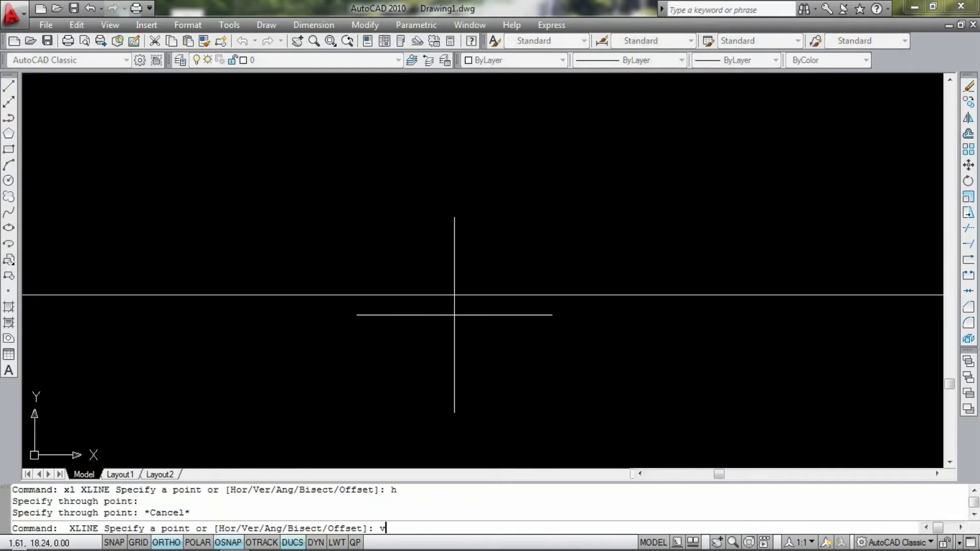
pyautogui.press('Return')
pyautogui.click(443, 304)
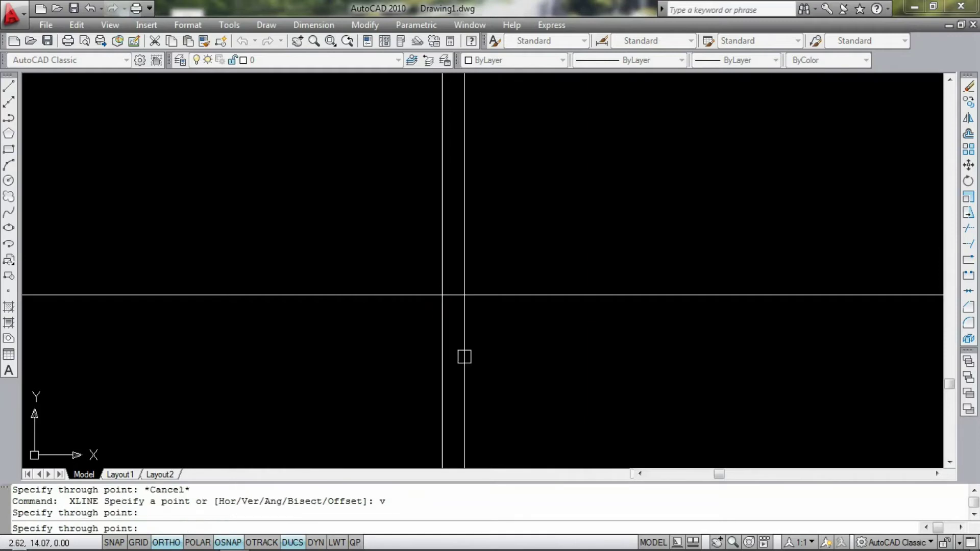
pyautogui.press('Return')
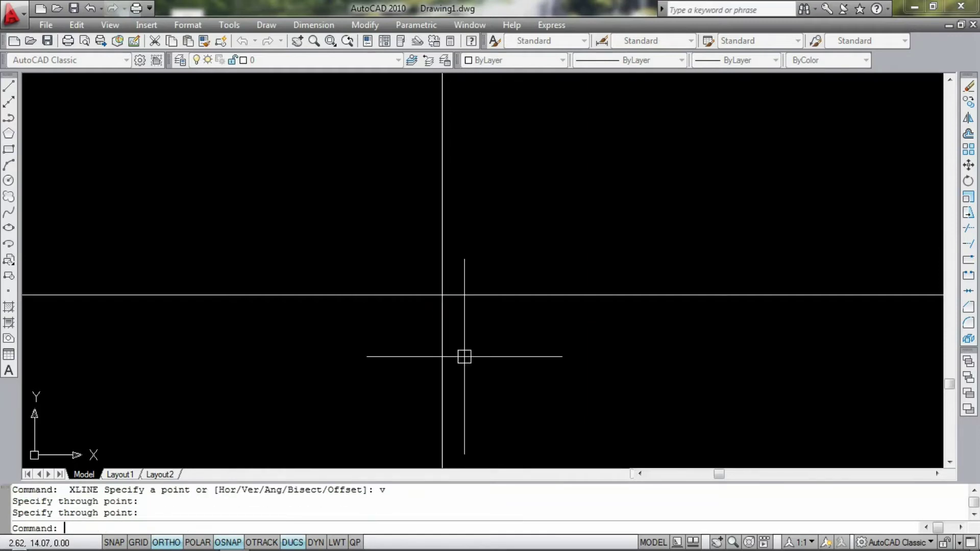
pyautogui.press('Return')
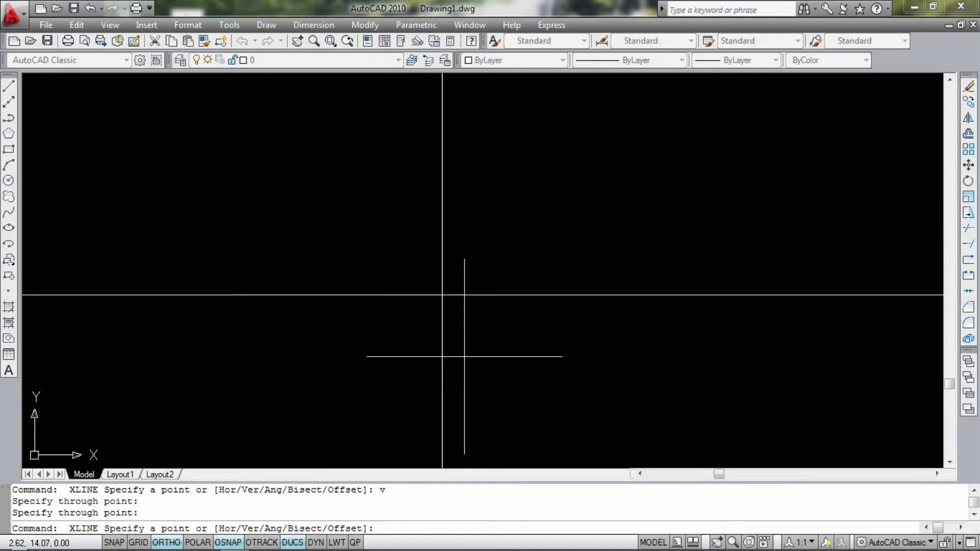
# Set the xline angle to 45 and pass it through the two lines' intersection
pyautogui.write('a')
pyautogui.press('Return')
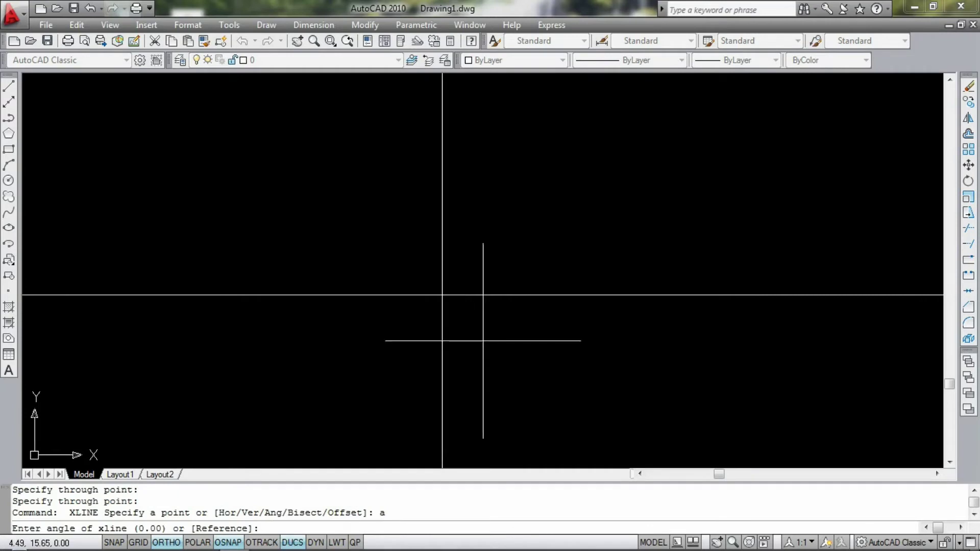
pyautogui.write('45')
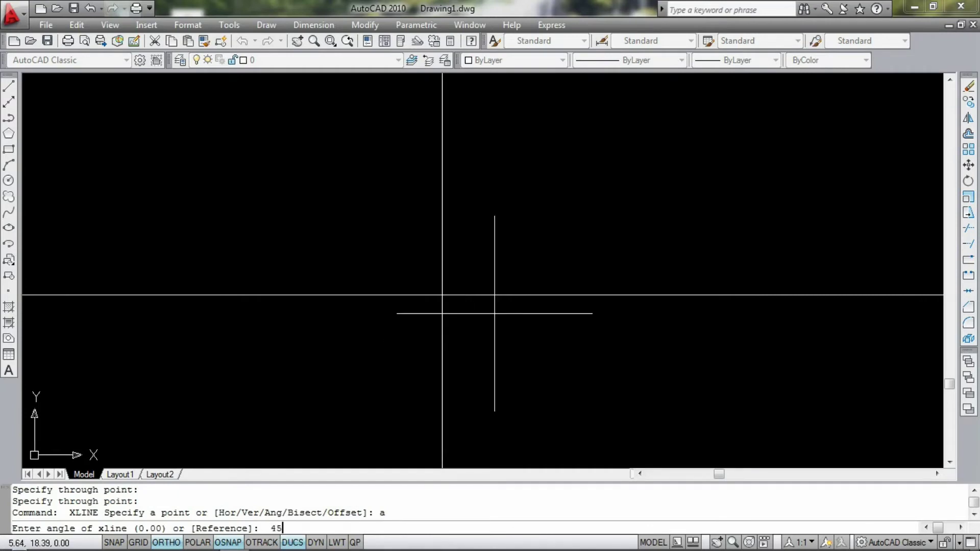
pyautogui.press('Return')
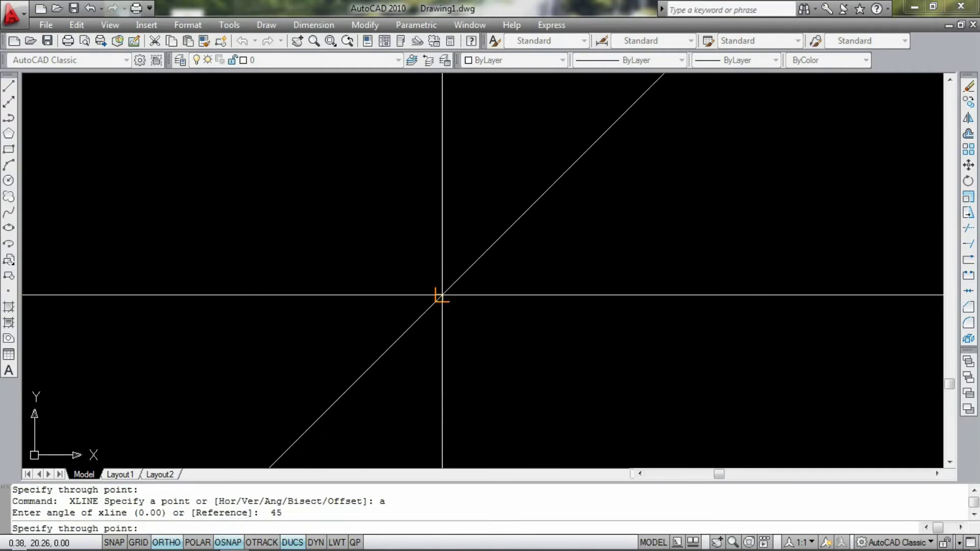
pyautogui.click(442, 295)
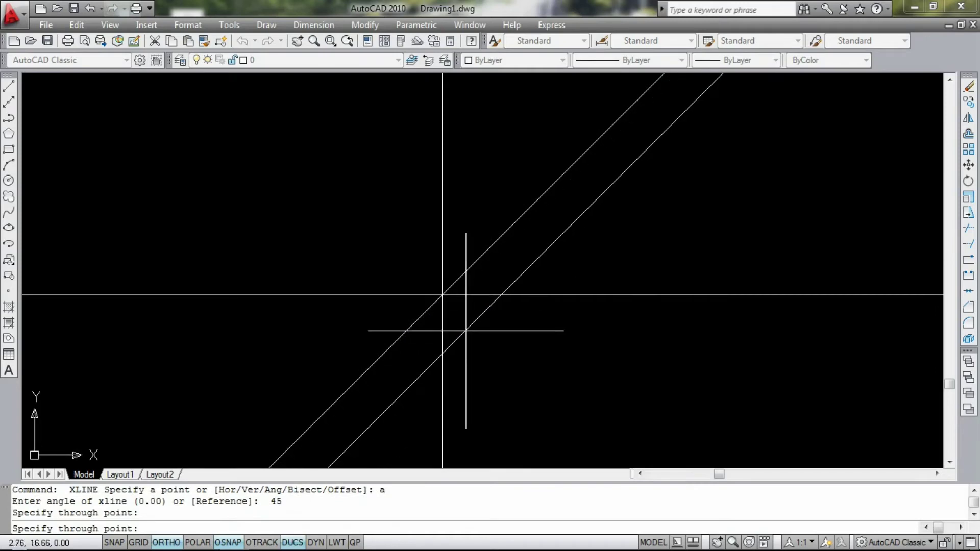
pyautogui.press('Escape')
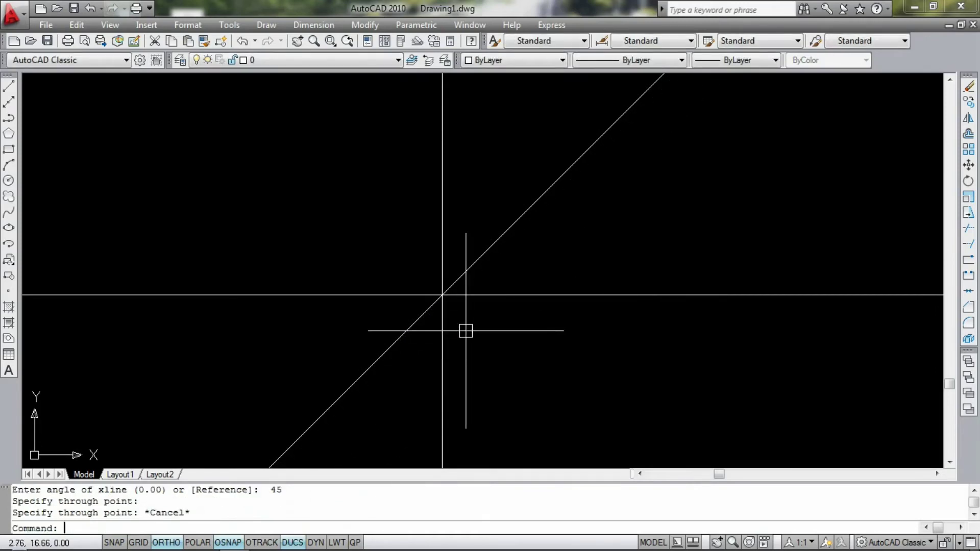
pyautogui.press('Return')
pyautogui.write('b')
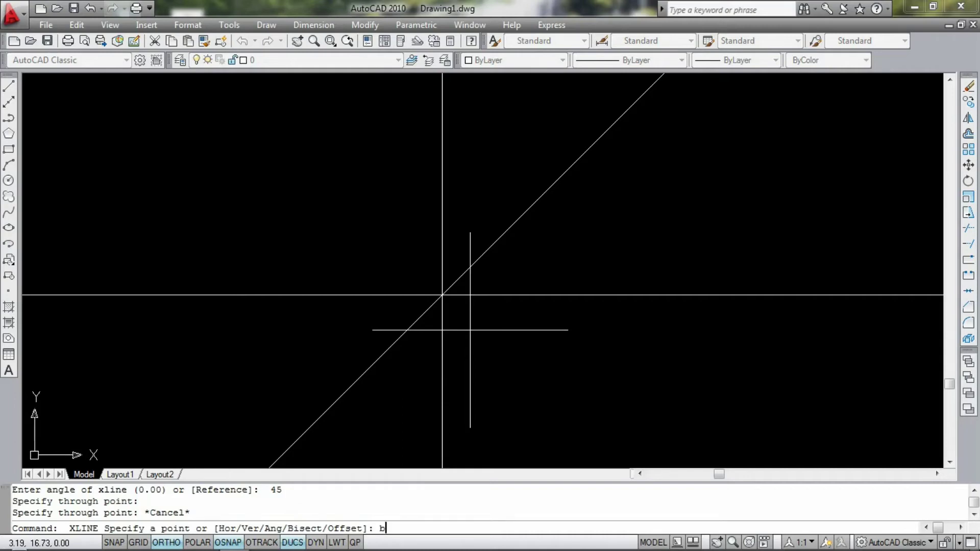
# Draw three bisector xlines with vertex at the intersection and start point on the horizontal, Ortho off
pyautogui.press('Return')
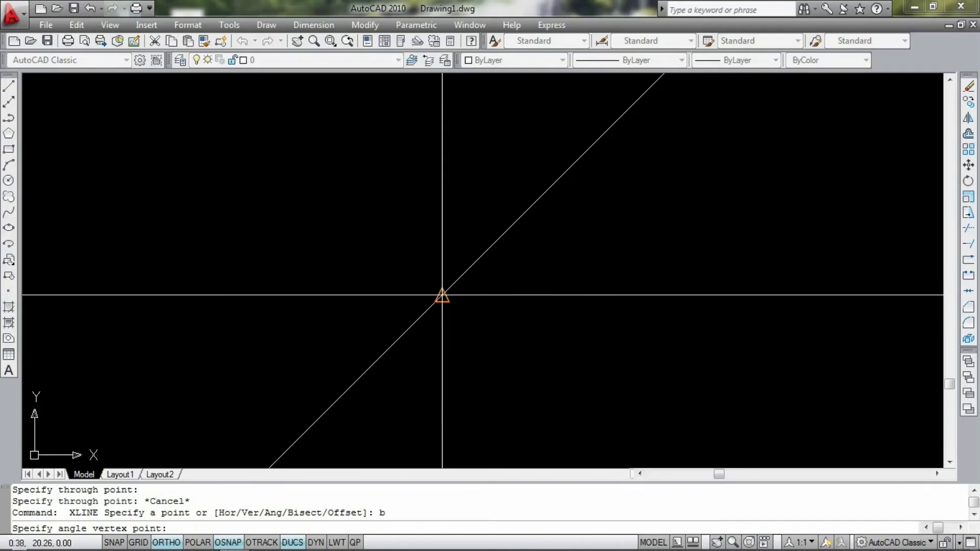
pyautogui.click(442, 295)
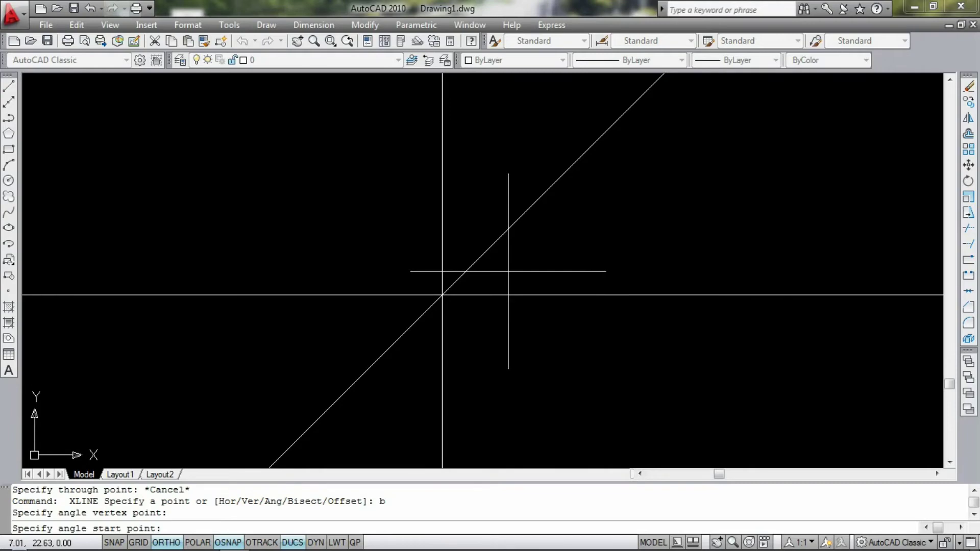
pyautogui.click(170, 544)
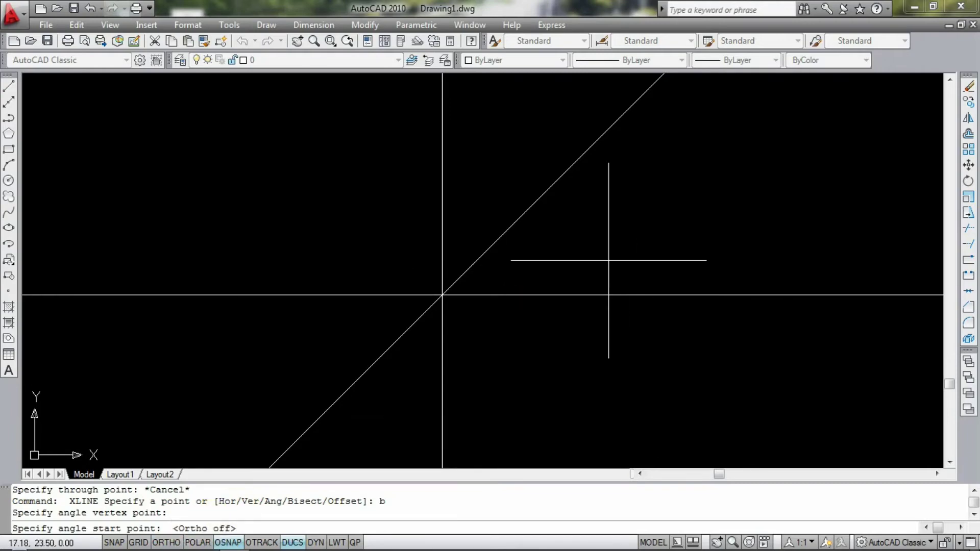
pyautogui.click(561, 295)
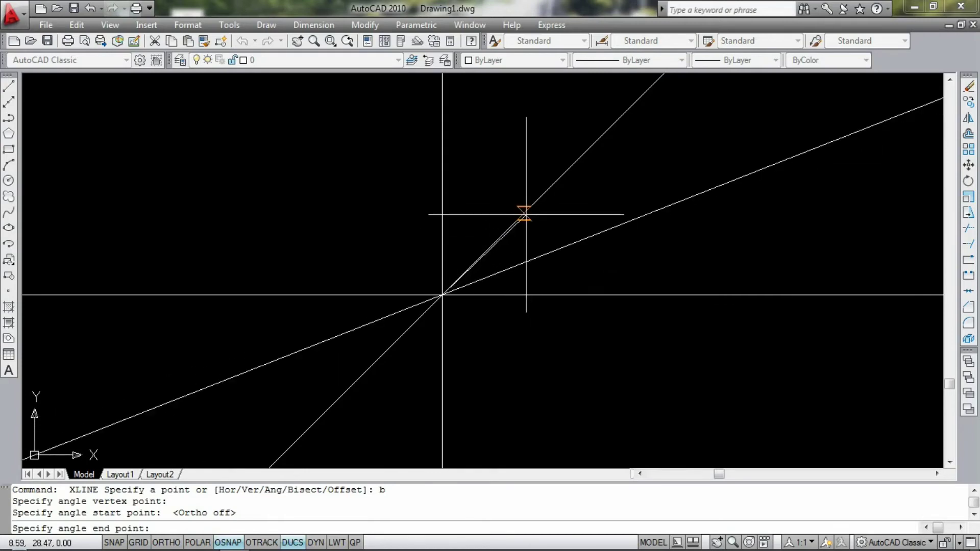
pyautogui.click(525, 211)
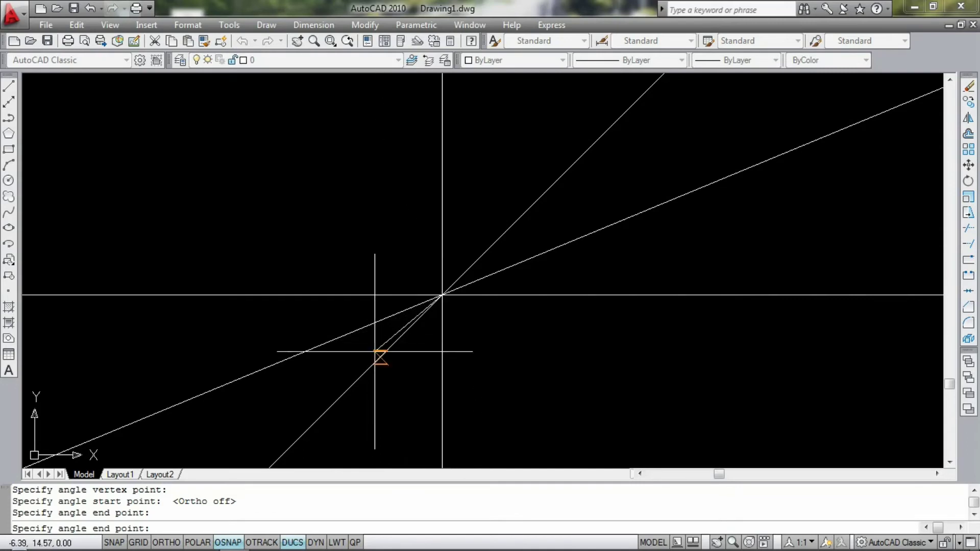
pyautogui.click(377, 357)
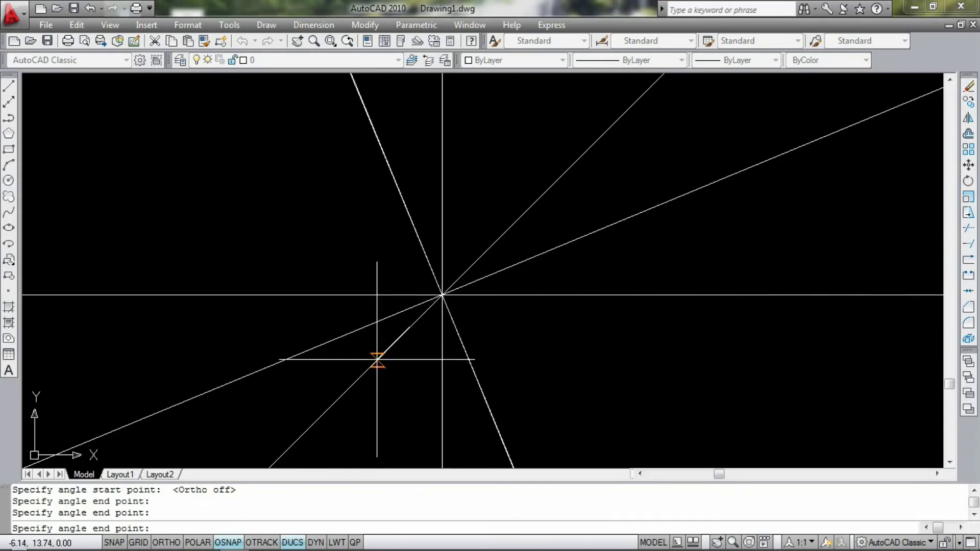
pyautogui.click(486, 409)
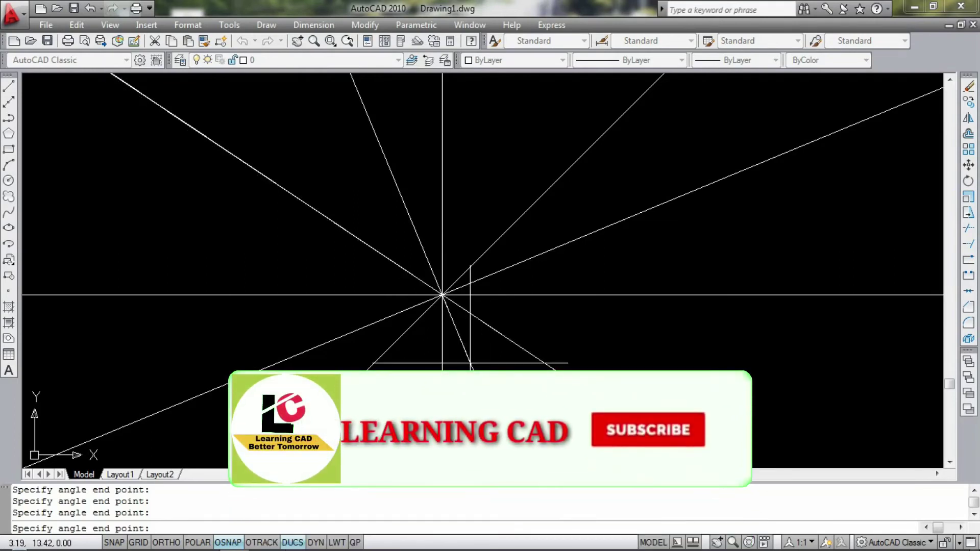
pyautogui.press('Escape')
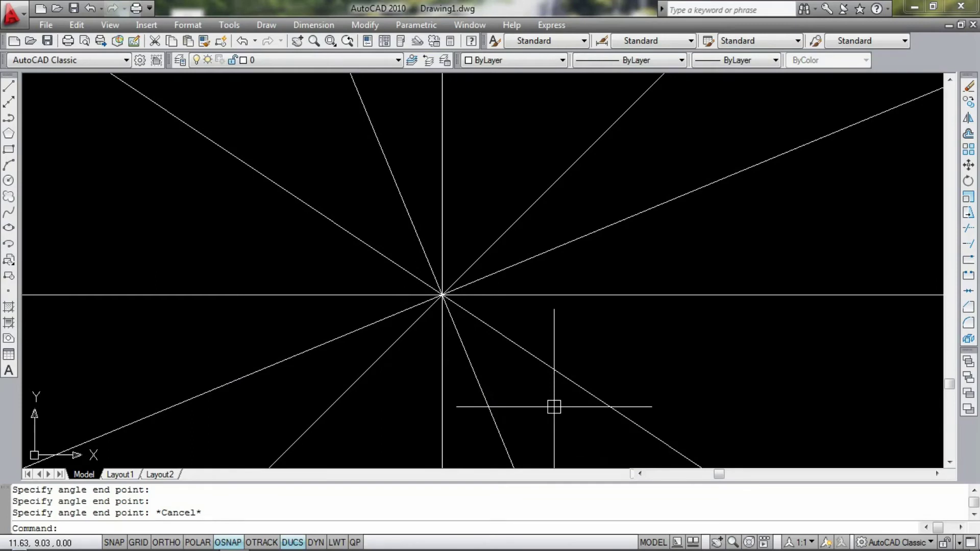
# Erase all the bisector and construction lines from the drawing
pyautogui.hotkey('ctrl', 'a')
pyautogui.press('Return')
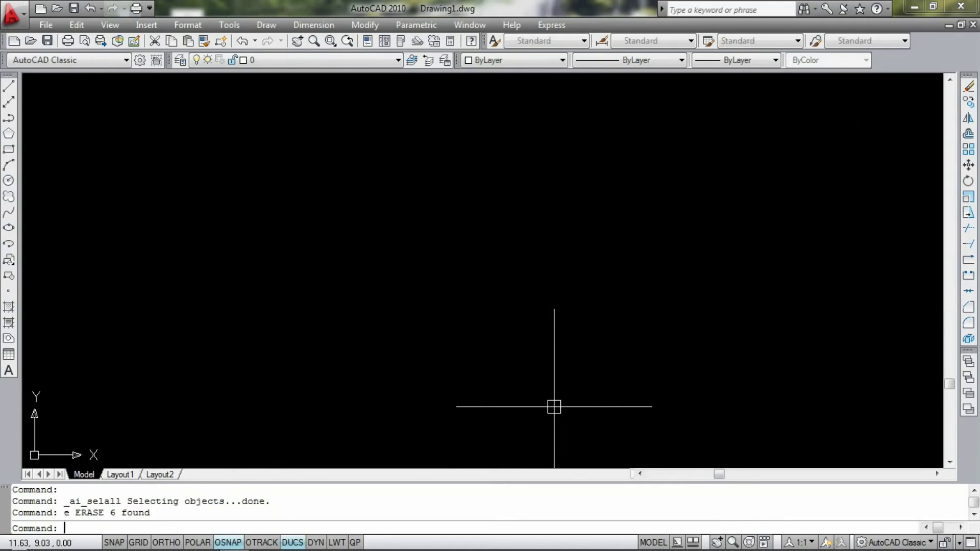
pyautogui.press('Escape')
pyautogui.press('Escape')
pyautogui.press('Escape')
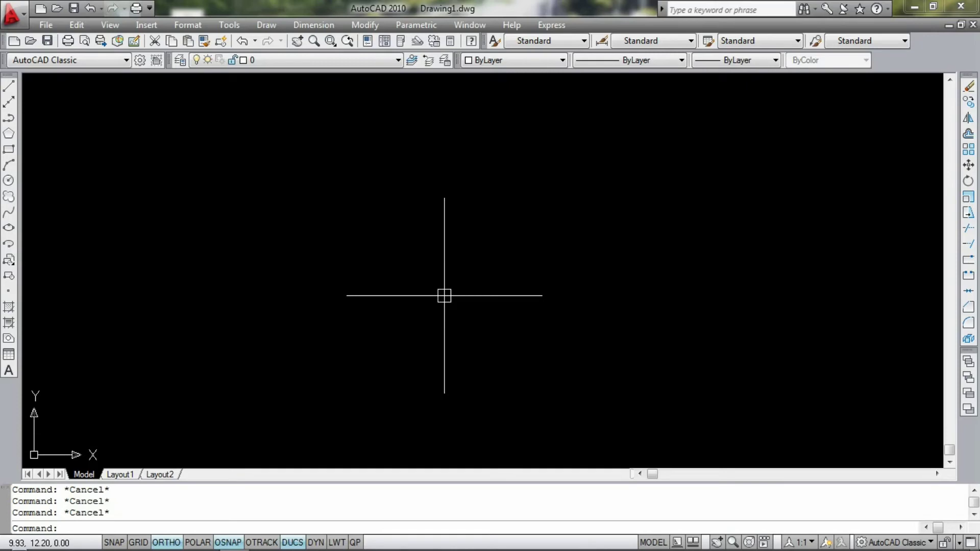
pyautogui.write('xl')
# Place one horizontal and one vertical construction line crossing each other
pyautogui.press('Return')
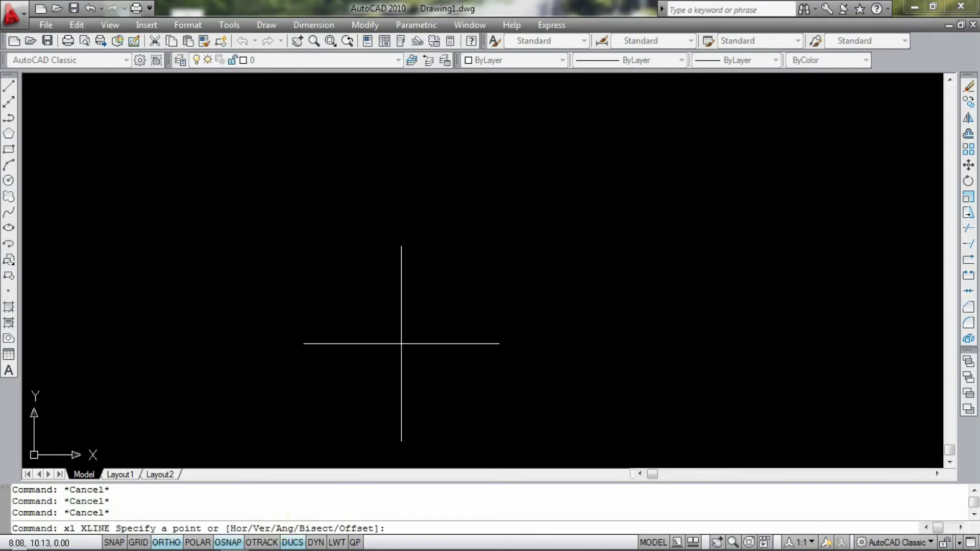
pyautogui.press('Return')
pyautogui.click(449, 295)
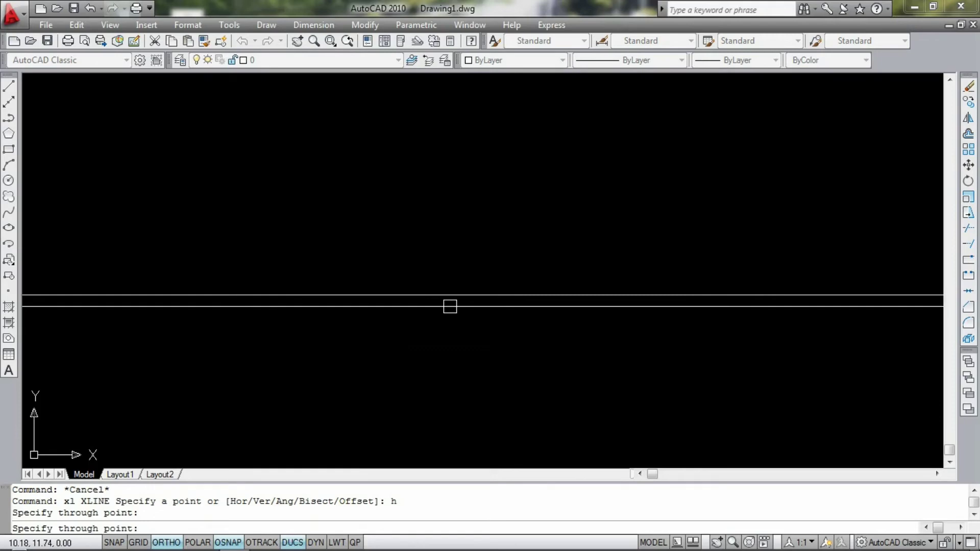
pyautogui.press('Escape')
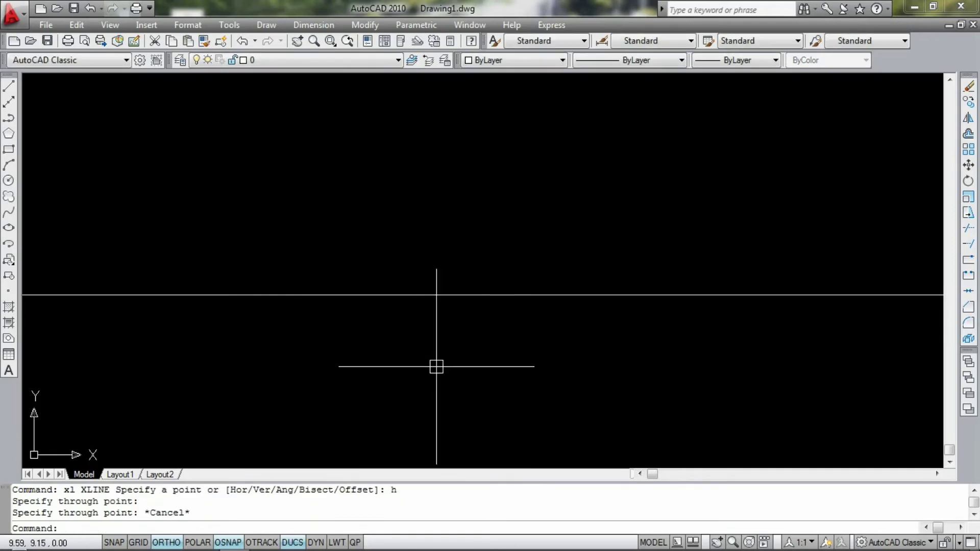
pyautogui.press('Return')
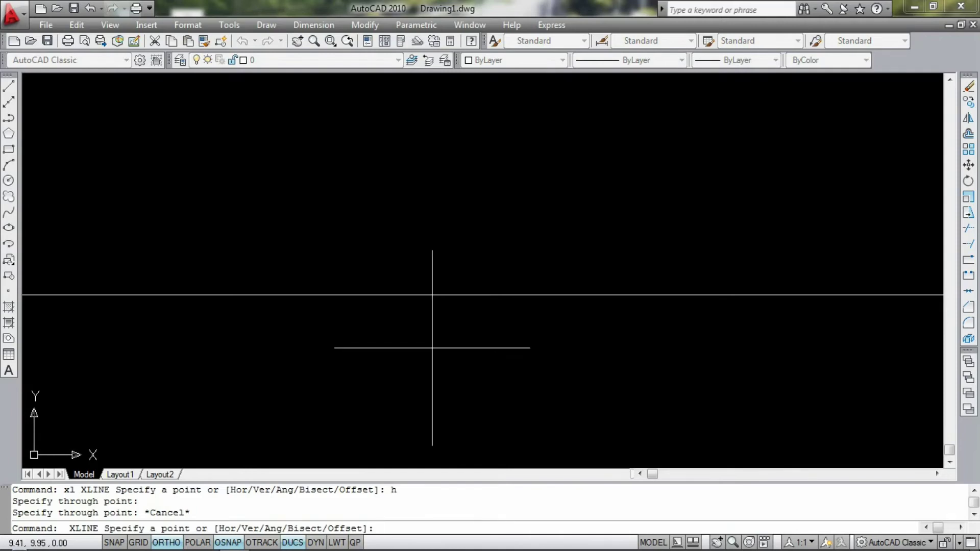
pyautogui.write('v')
pyautogui.press('Return')
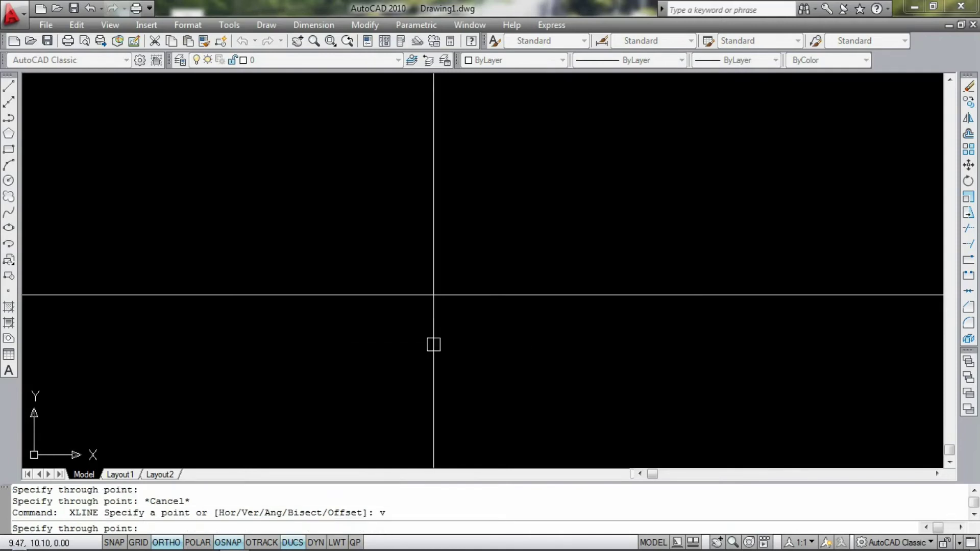
pyautogui.click(440, 322)
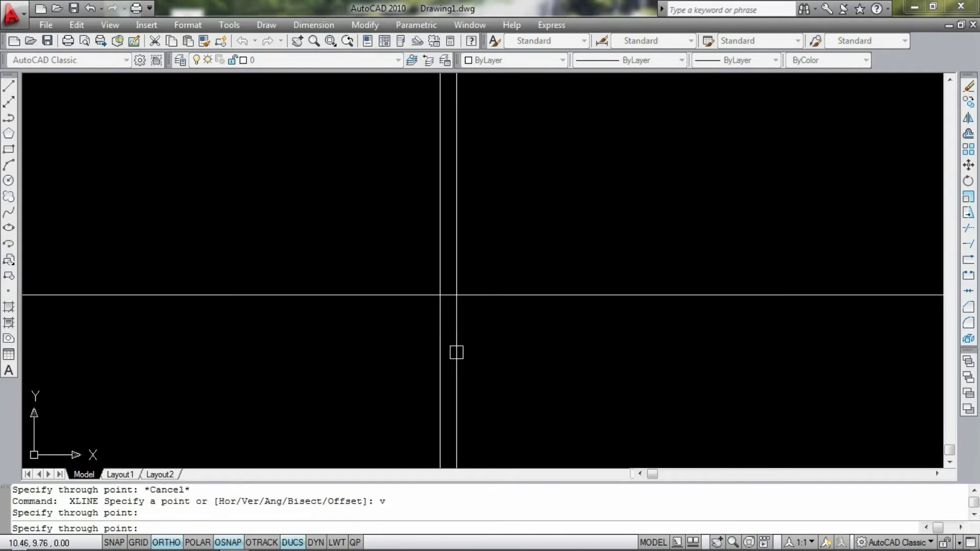
pyautogui.press('Escape')
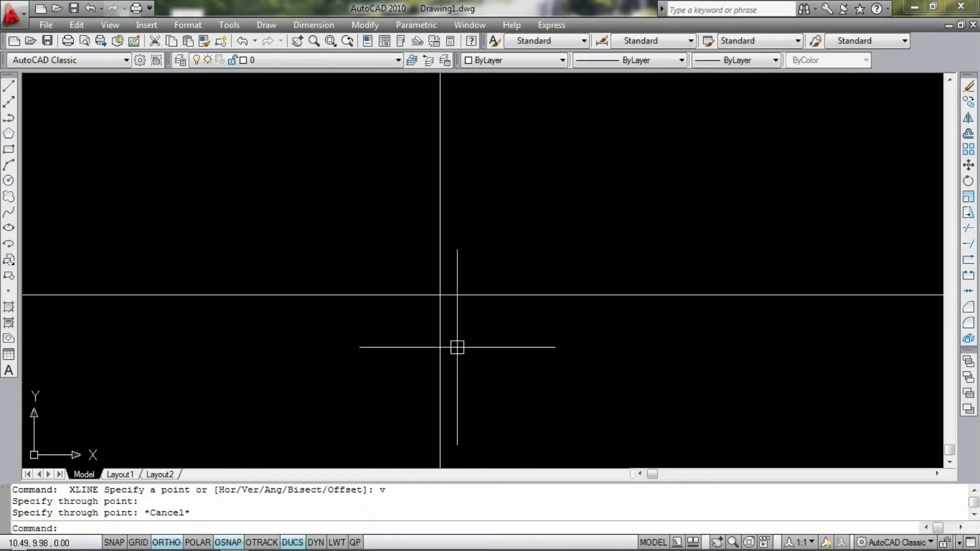
pyautogui.press('Return')
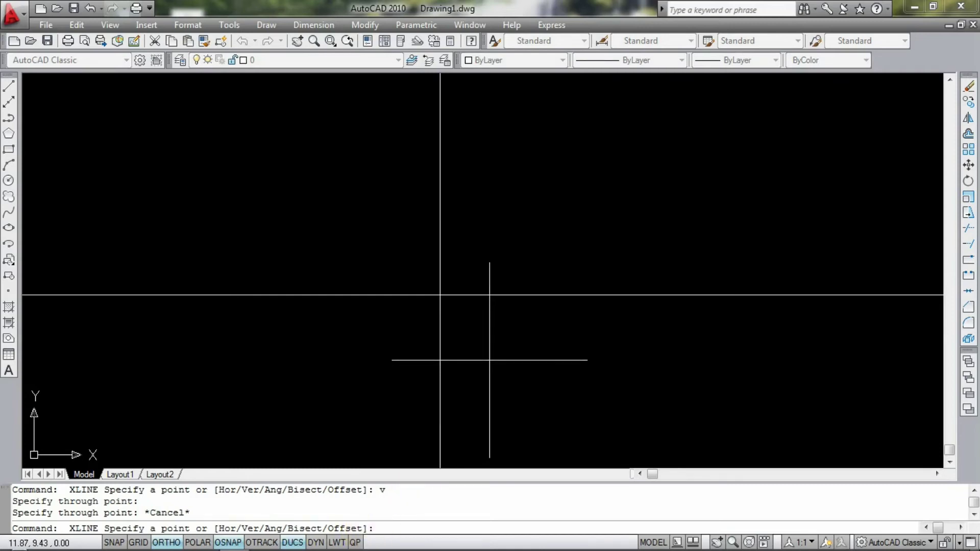
pyautogui.write('o')
# Set the xline offset distance to 3 and pick the horizontal line to offset
pyautogui.press('Return')
pyautogui.write('3')
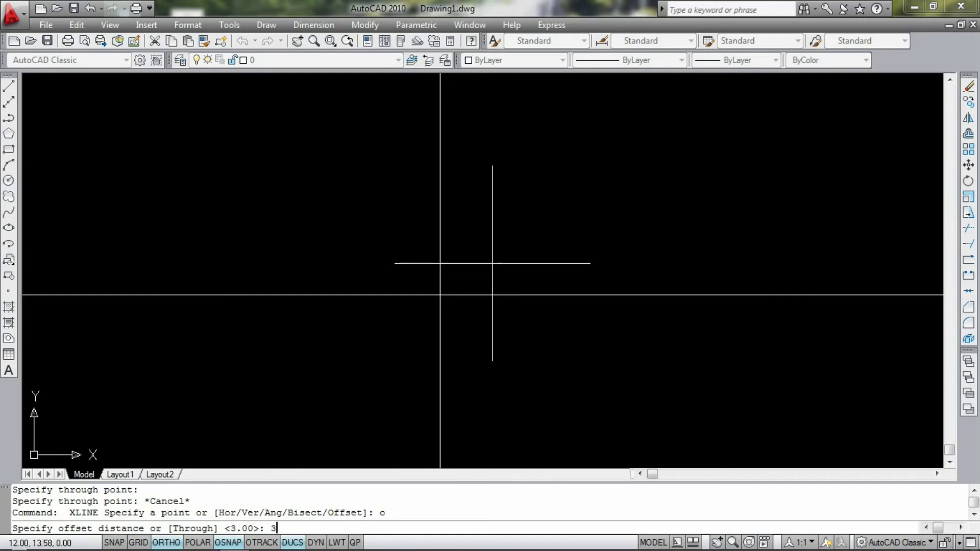
pyautogui.press('Return')
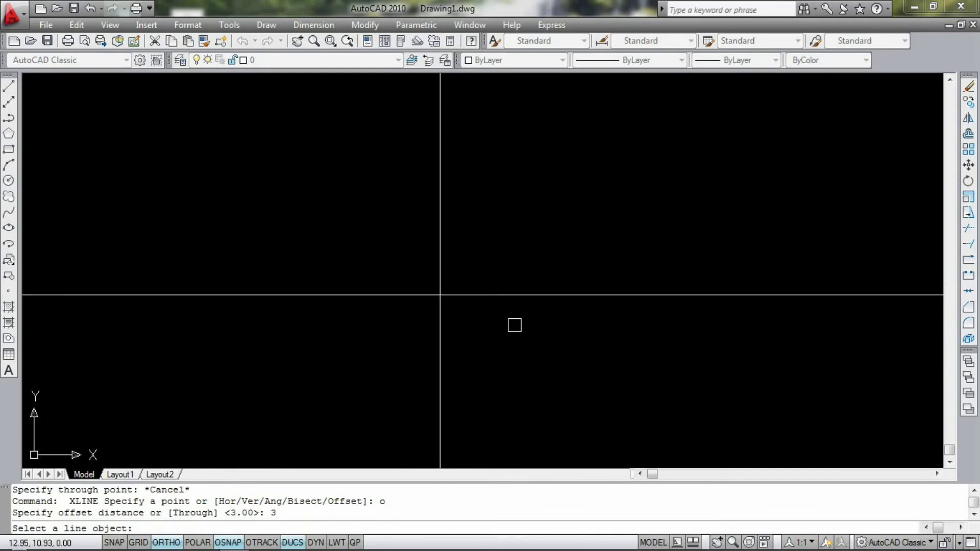
pyautogui.click(492, 294)
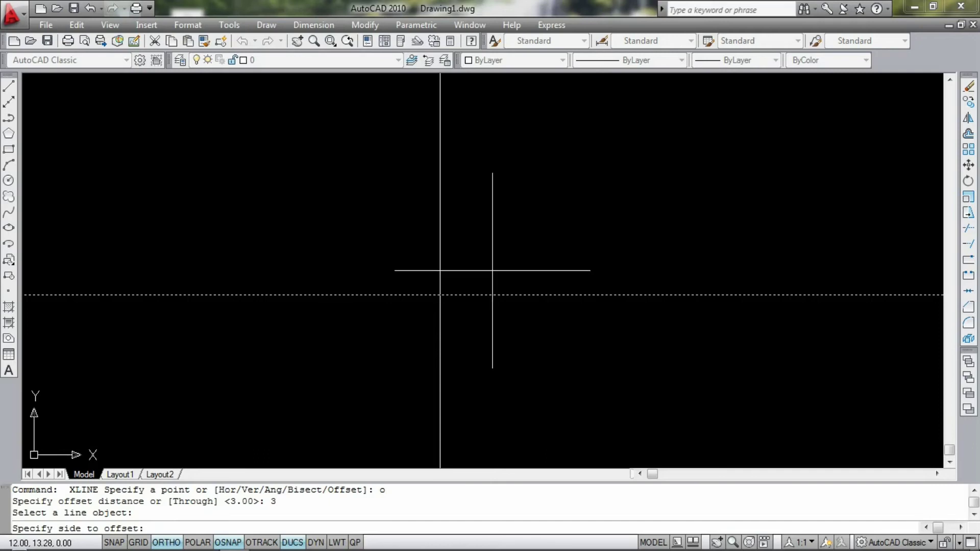
# Offset horizontal copies 3 units above and below the original horizontal xline
pyautogui.click(497, 255)
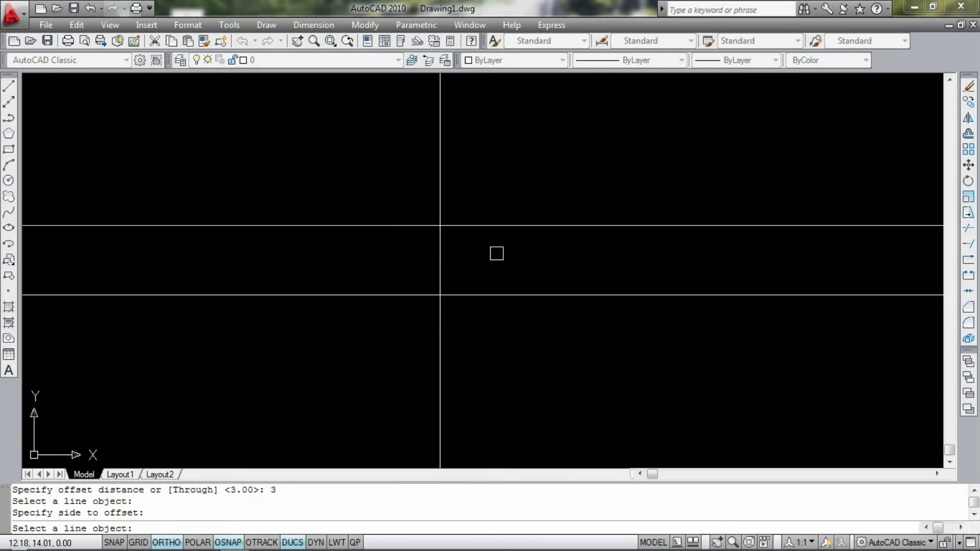
pyautogui.click(504, 226)
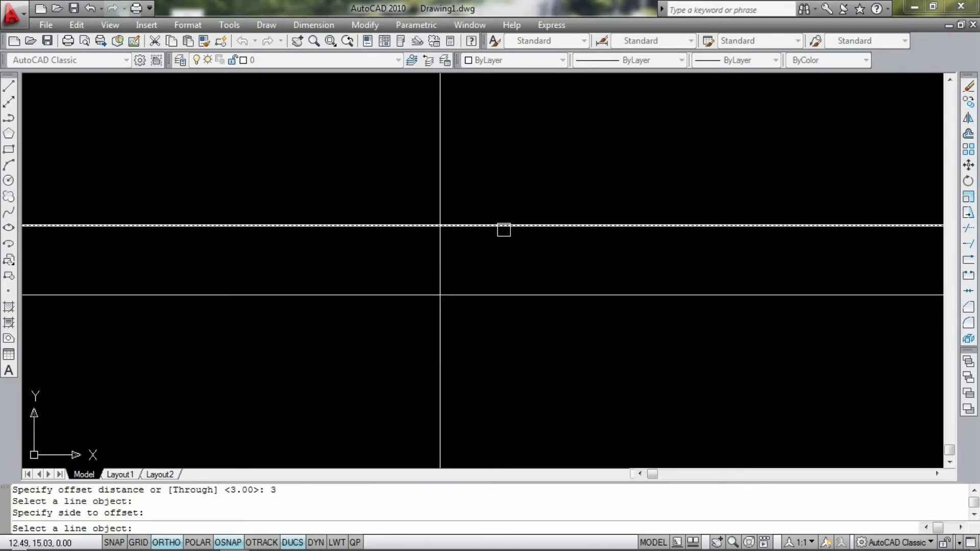
pyautogui.click(510, 186)
pyautogui.click(499, 295)
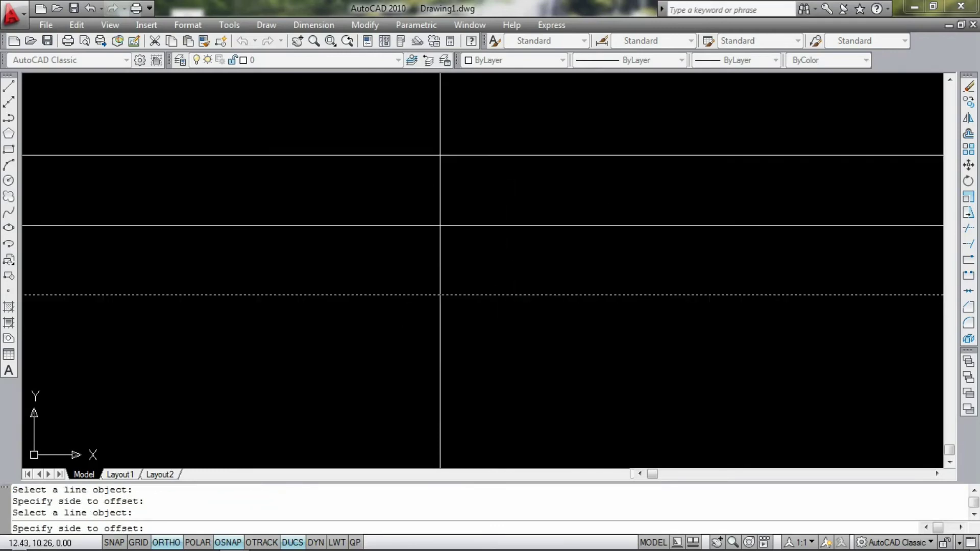
pyautogui.click(502, 341)
# Extend the stack to eight horizontals with more 3-unit offsets below and above
pyautogui.scroll(-2, 513, 300)
pyautogui.scroll(-1, 514, 304)
pyautogui.click(517, 327)
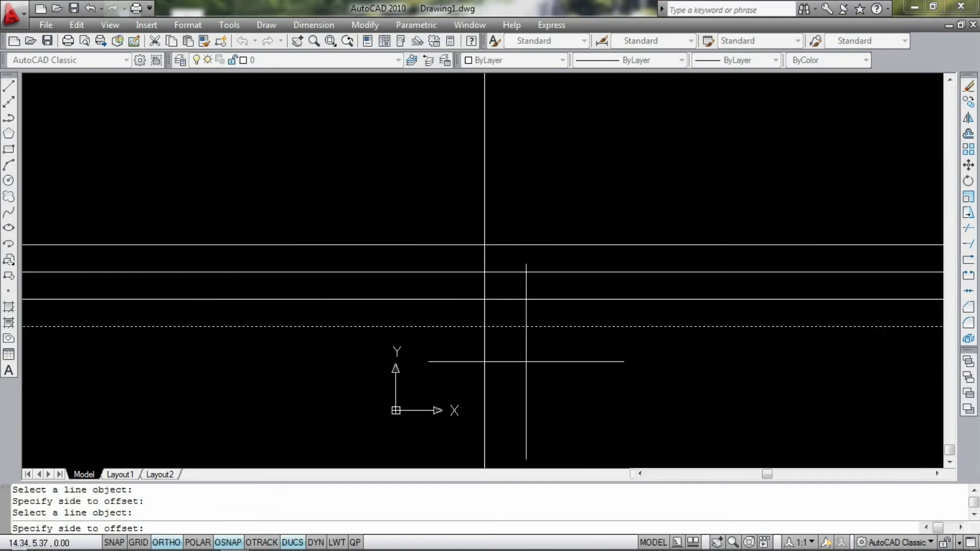
pyautogui.click(526, 361)
pyautogui.click(549, 354)
pyautogui.click(543, 381)
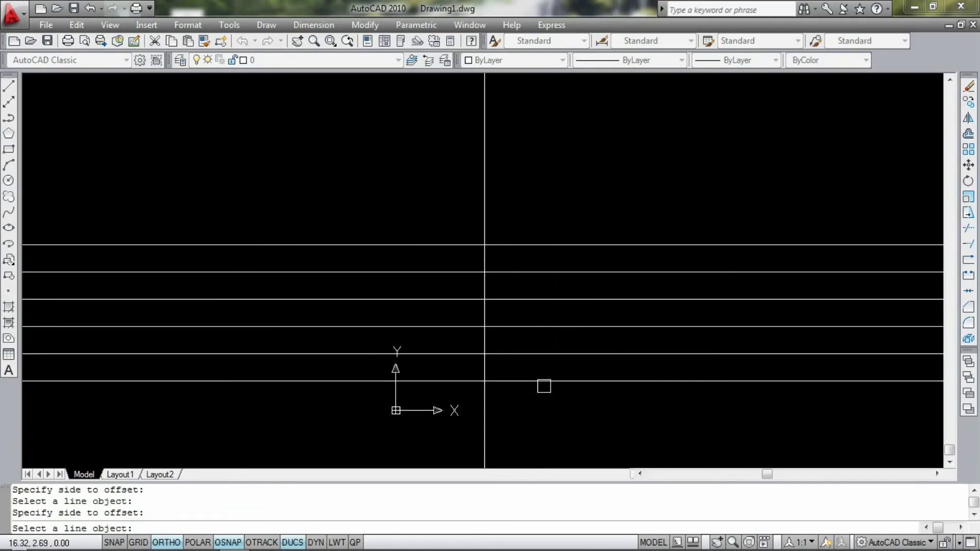
pyautogui.click(542, 245)
pyautogui.click(545, 209)
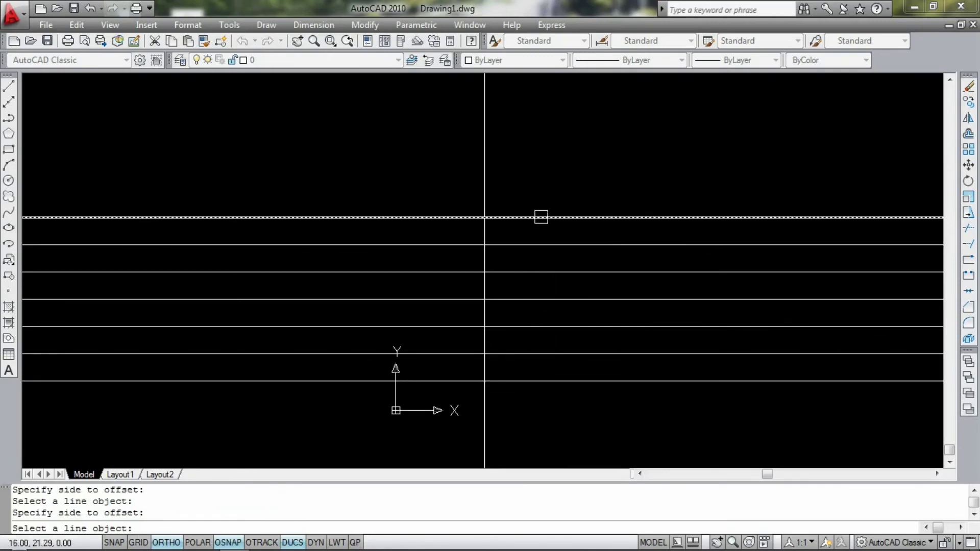
pyautogui.click(544, 197)
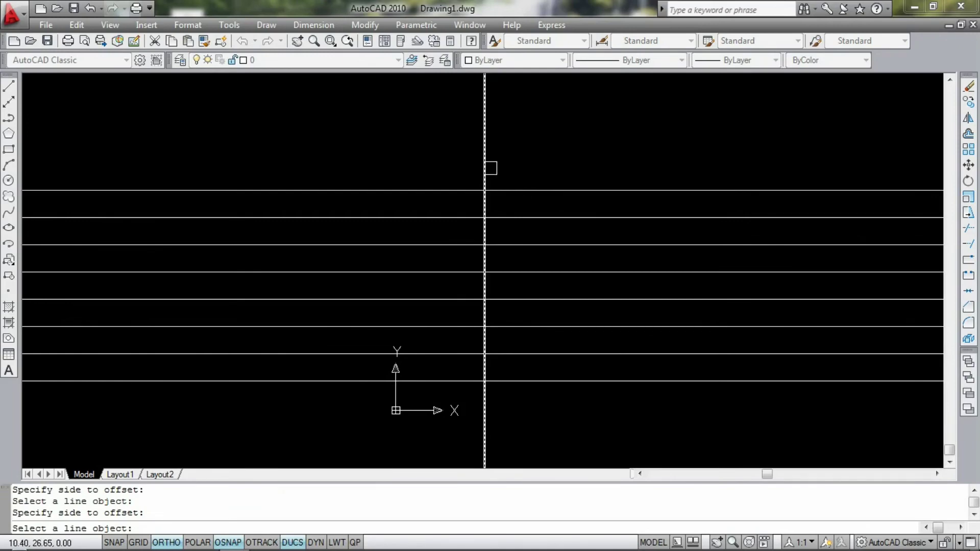
# Offset the vertical xline 3 units to the right and 3 units to the left
pyautogui.click(486, 164)
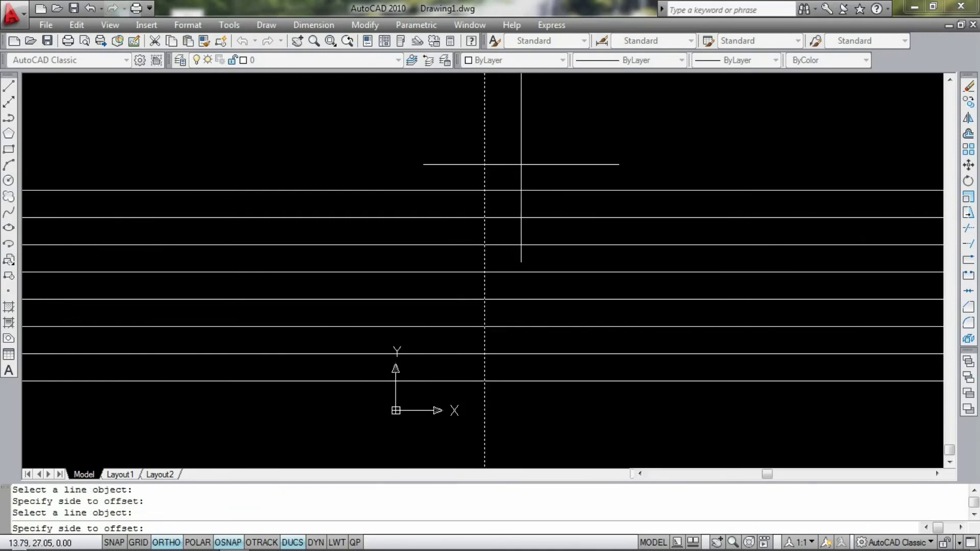
pyautogui.click(521, 165)
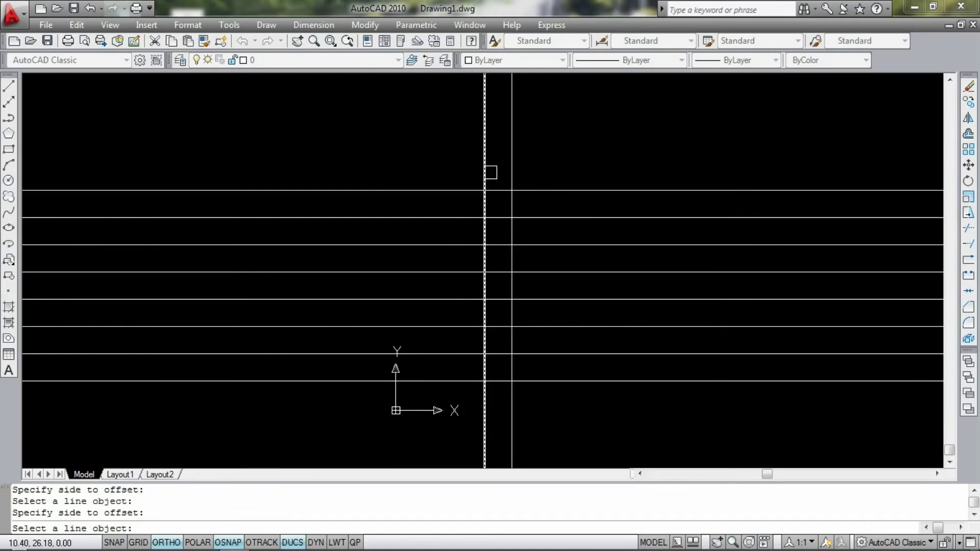
pyautogui.click(485, 167)
pyautogui.click(460, 168)
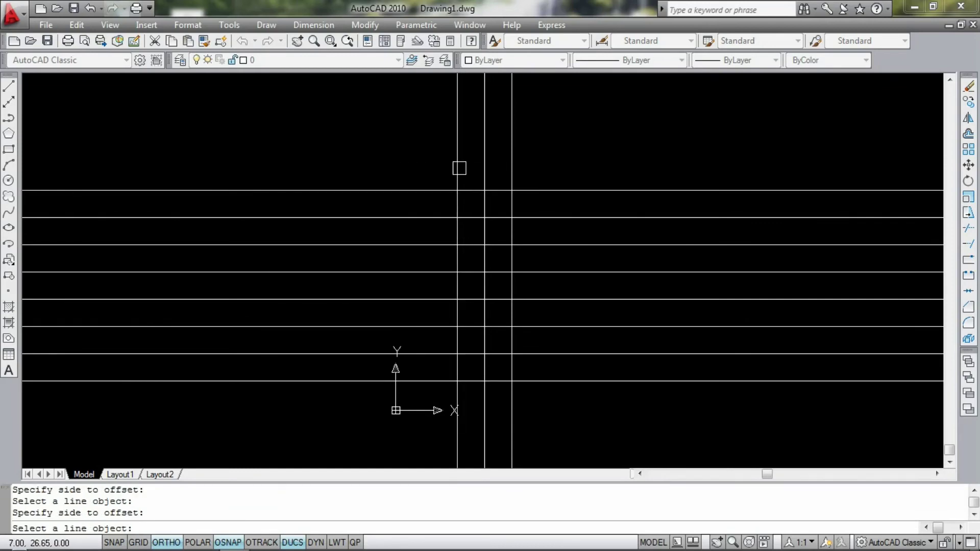
pyautogui.click(511, 157)
pyautogui.click(539, 171)
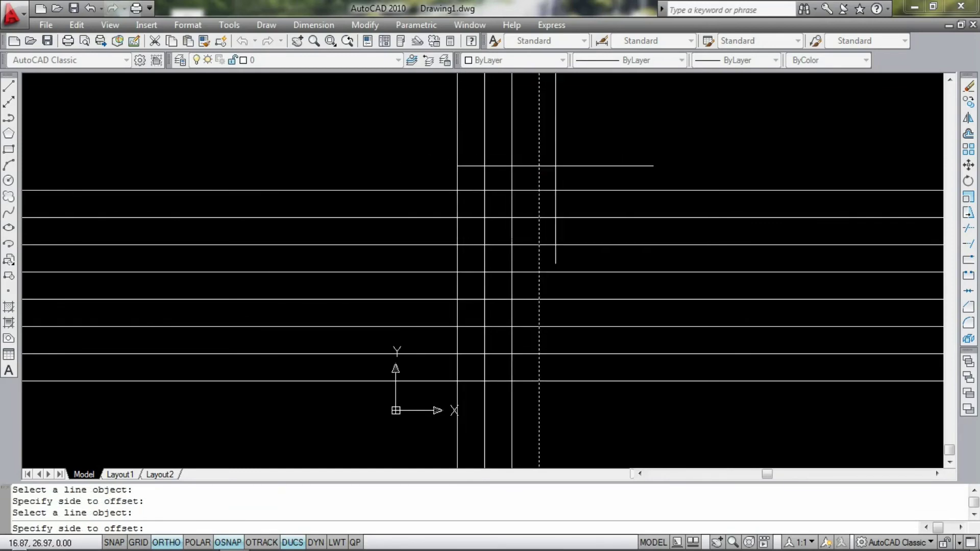
# Keep offsetting verticals 3 units rightward until eight verticals exist, then end Offset
pyautogui.click(574, 173)
pyautogui.click(568, 167)
pyautogui.click(605, 167)
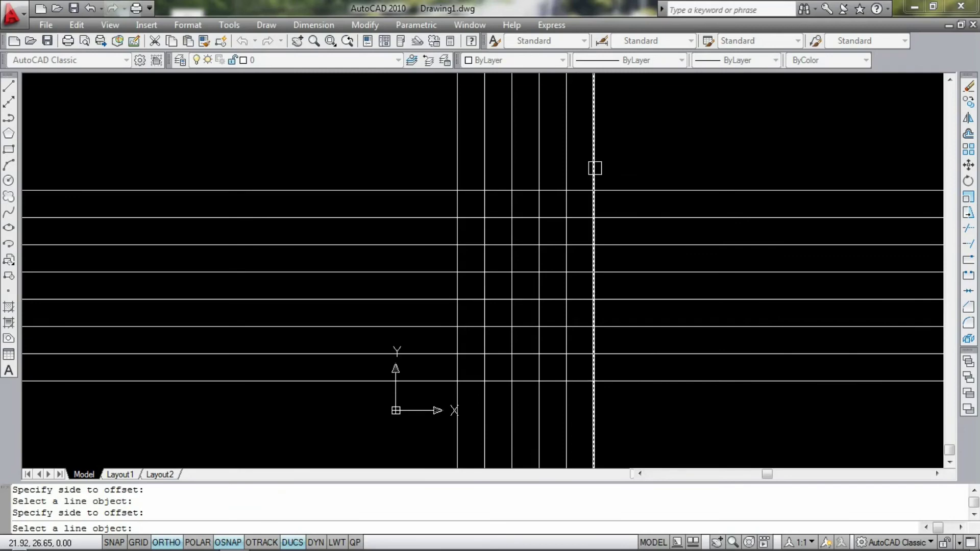
pyautogui.click(594, 168)
pyautogui.click(624, 170)
pyautogui.click(659, 170)
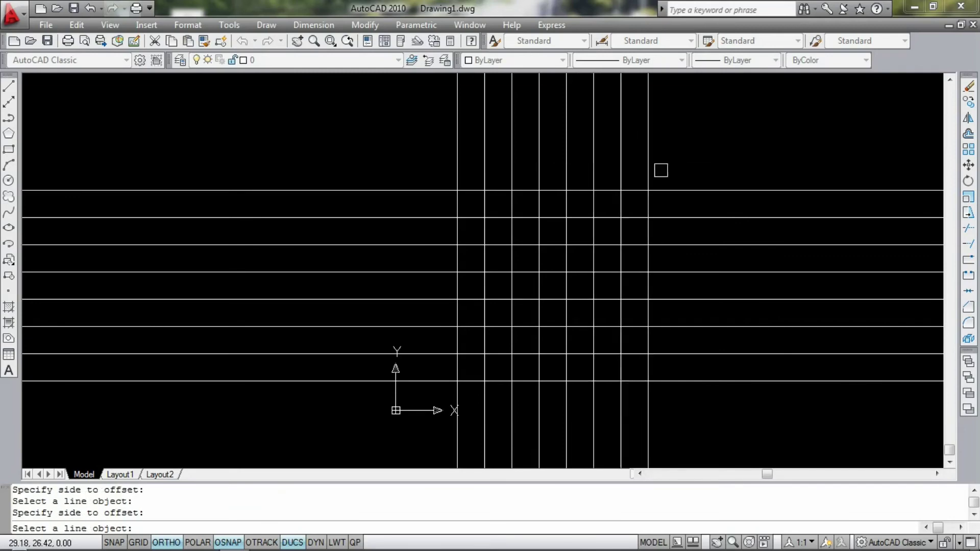
pyautogui.scroll(-3, 510, 267)
pyautogui.scroll(2, 548, 337)
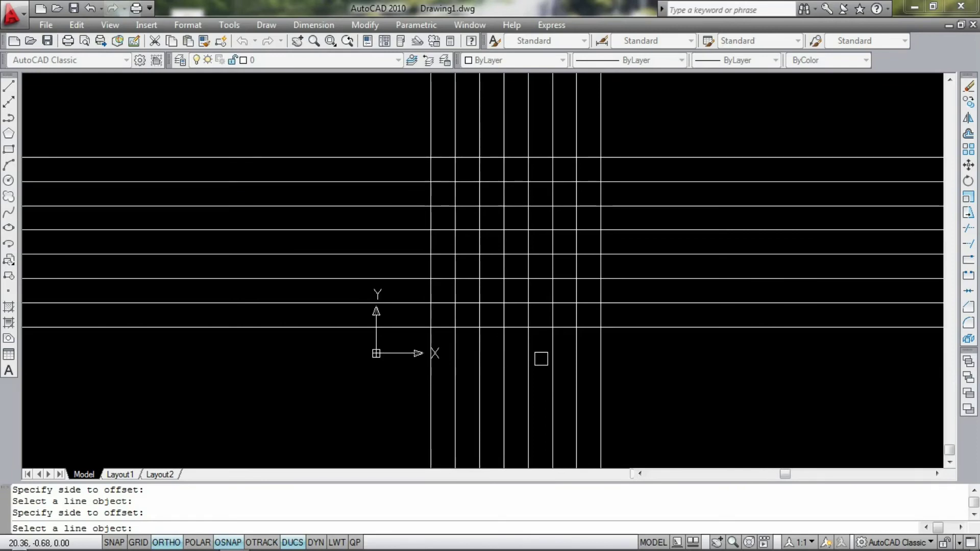
pyautogui.press('Escape')
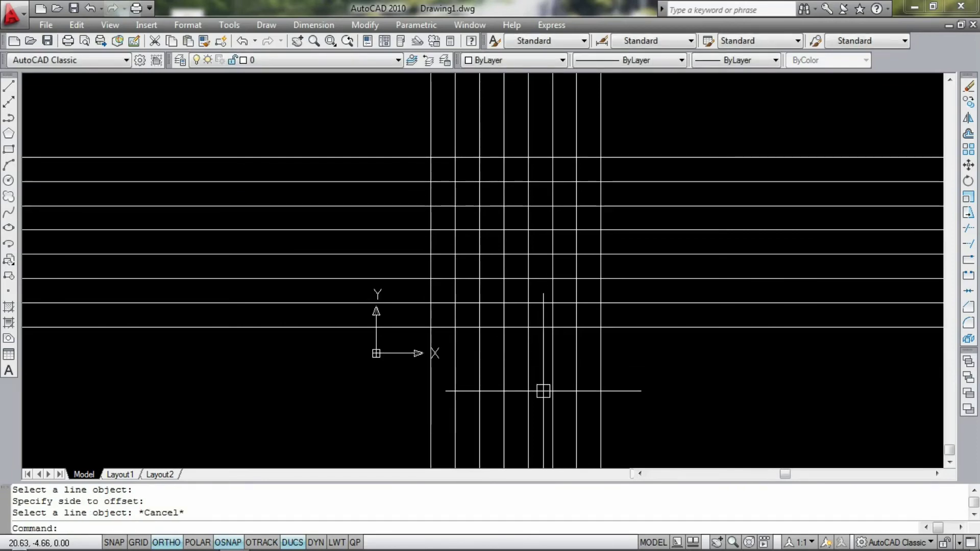
# Start TR with all lines as cutting edges and trim horizontal overhangs right of the grid
pyautogui.write('tr')
pyautogui.press('Return')
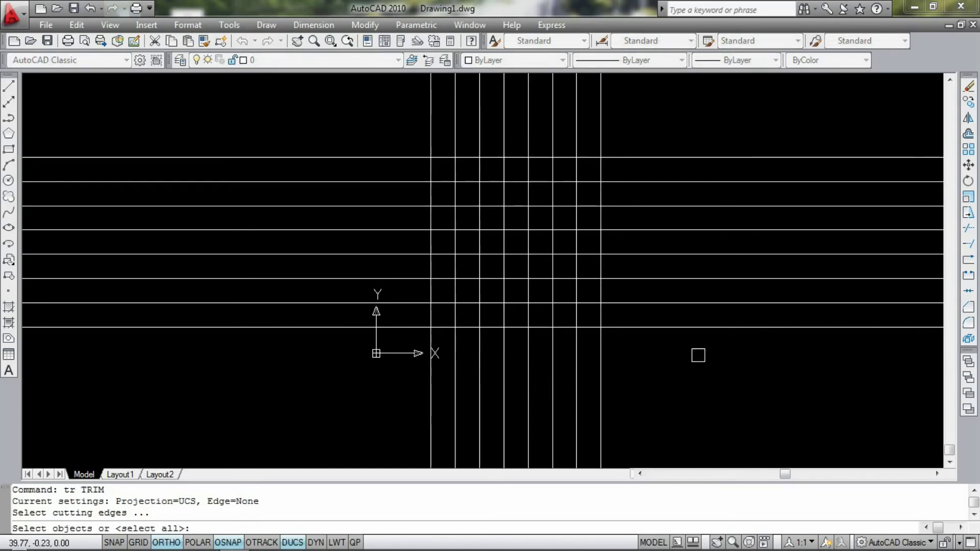
pyautogui.press('Return')
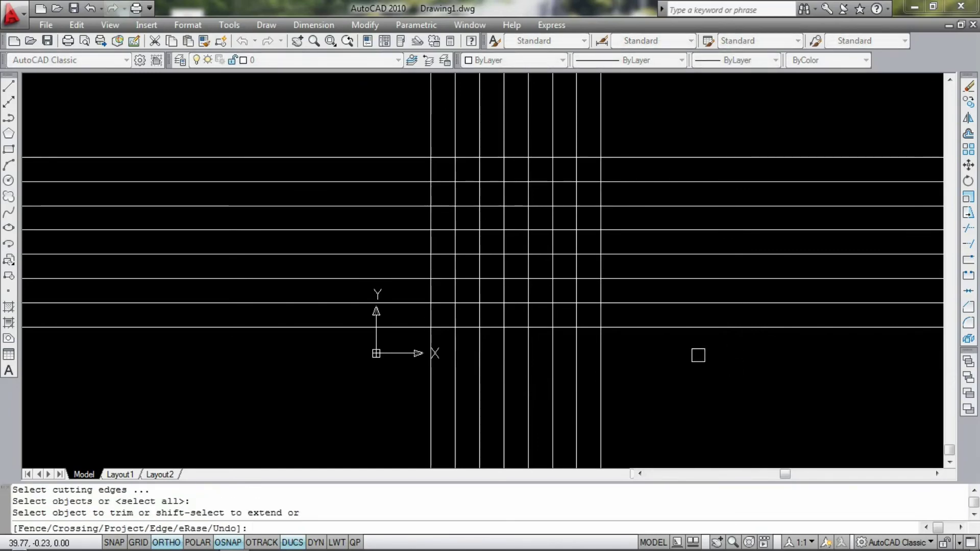
pyautogui.click(727, 360)
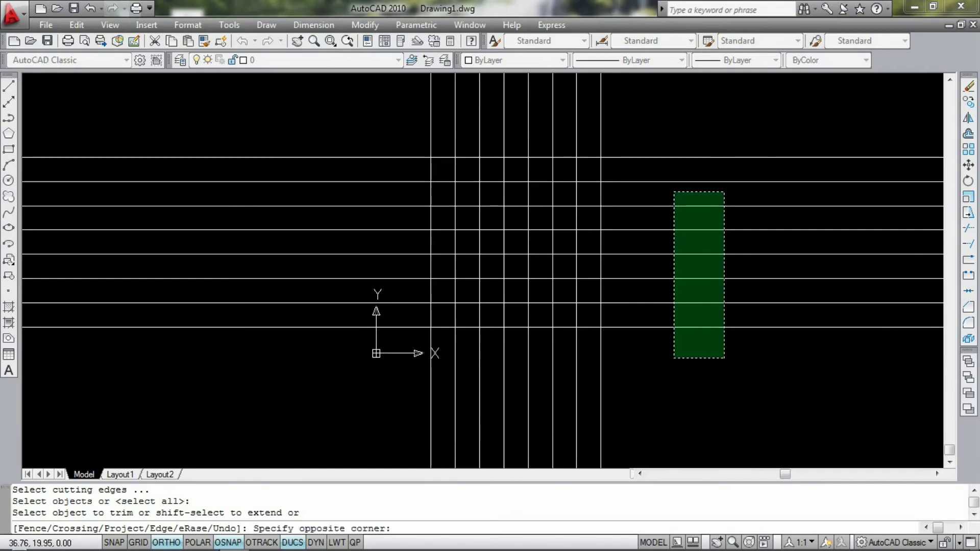
pyautogui.click(660, 132)
# Trim the vertical xline overhangs sticking out above the grid
pyautogui.scroll(-3, 647, 286)
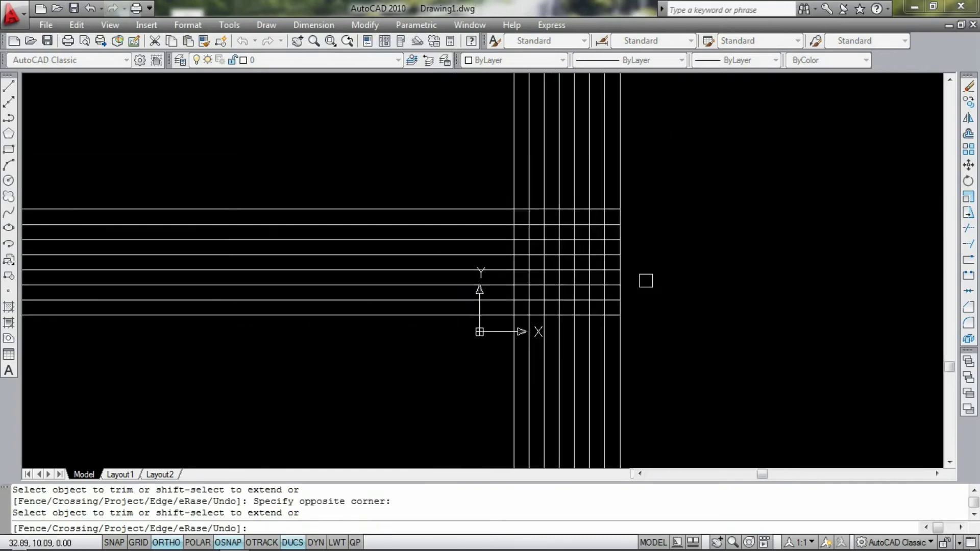
pyautogui.scroll(2, 622, 201)
pyautogui.scroll(2, 615, 193)
pyautogui.click(616, 211)
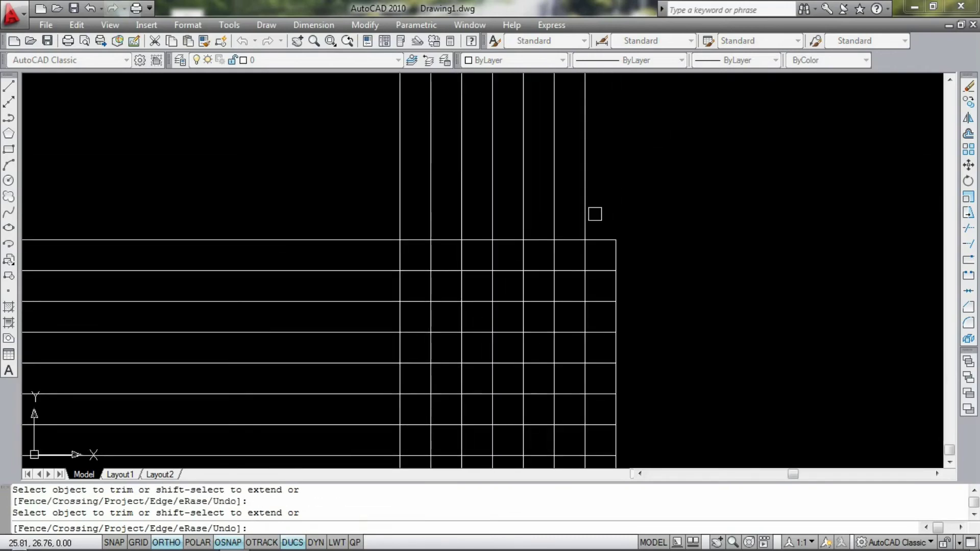
pyautogui.click(587, 209)
pyautogui.click(622, 172)
pyautogui.click(500, 184)
# Trim the horizontal overhangs left of the grid and vertical ends below it
pyautogui.scroll(-2, 403, 176)
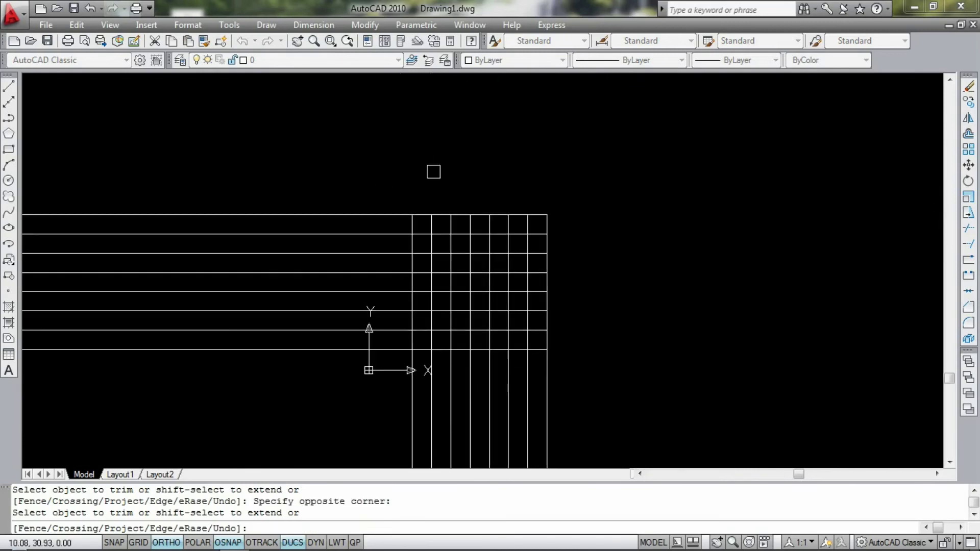
pyautogui.click(372, 185)
pyautogui.click(292, 359)
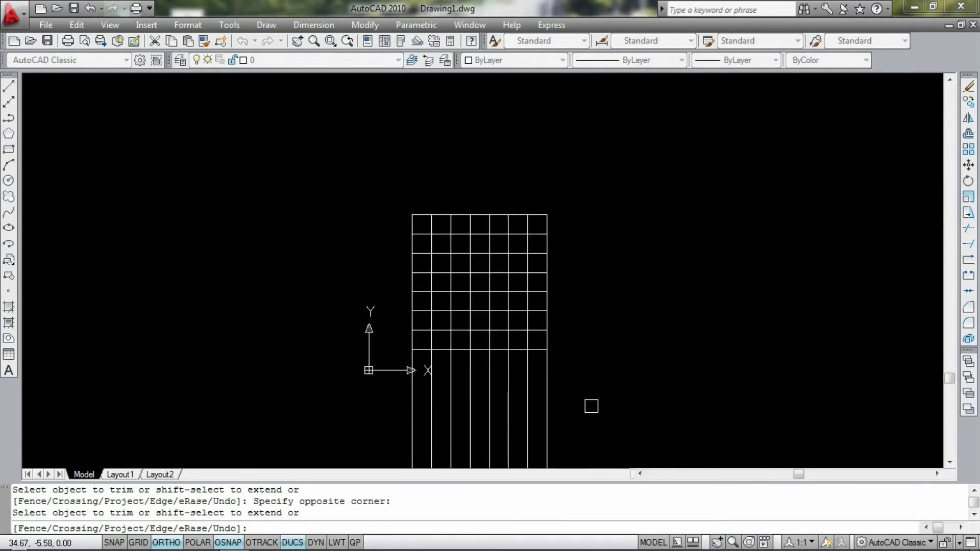
pyautogui.click(604, 390)
pyautogui.scroll(2, 431, 245)
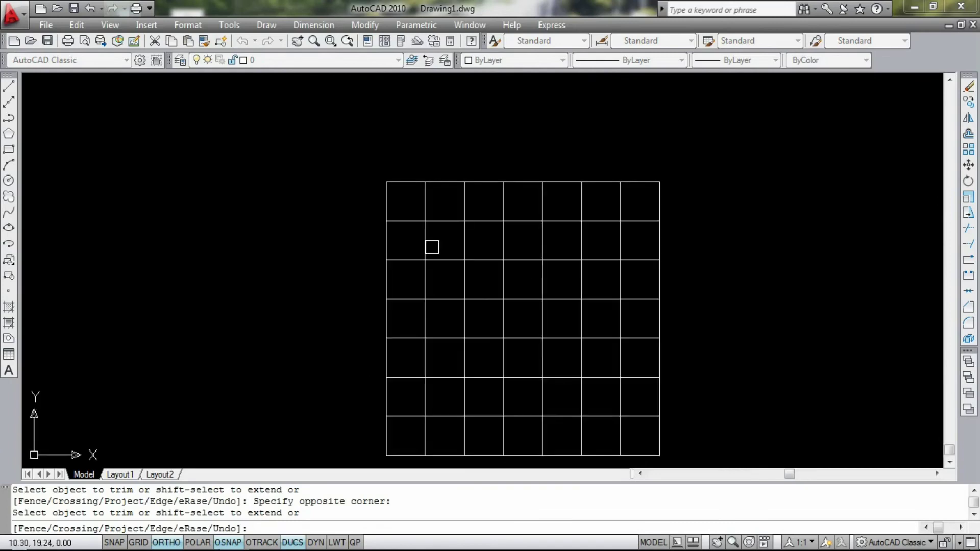
pyautogui.scroll(1, 422, 189)
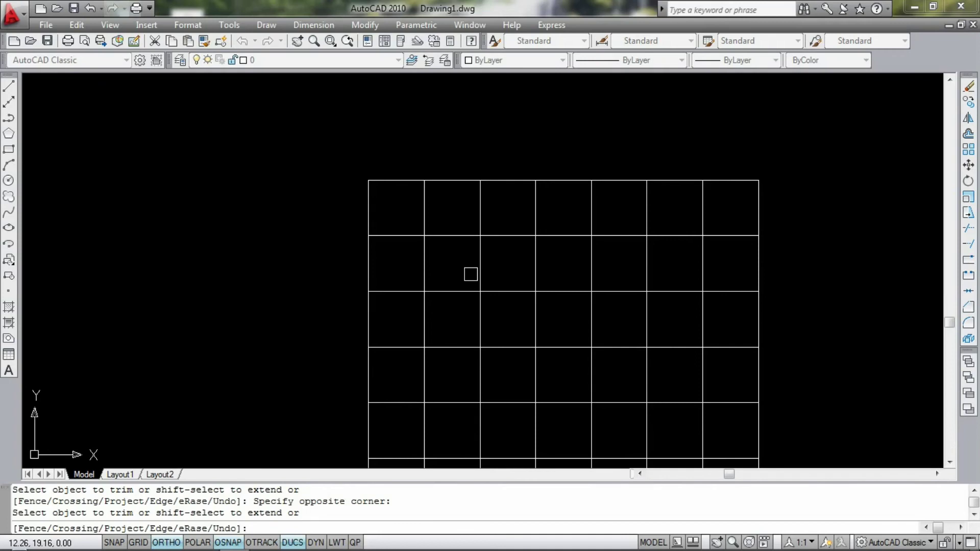
# Dimension the first top-left grid cell width as 3.0000, placed above the grid
pyautogui.press('Escape')
pyautogui.press('Escape')
pyautogui.press('Escape')
pyautogui.press('Escape')
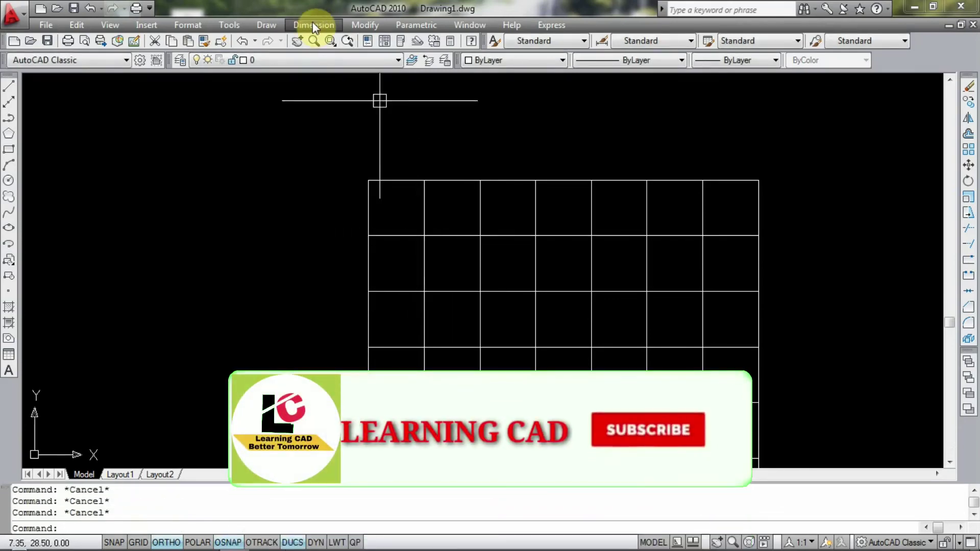
pyautogui.click(313, 24)
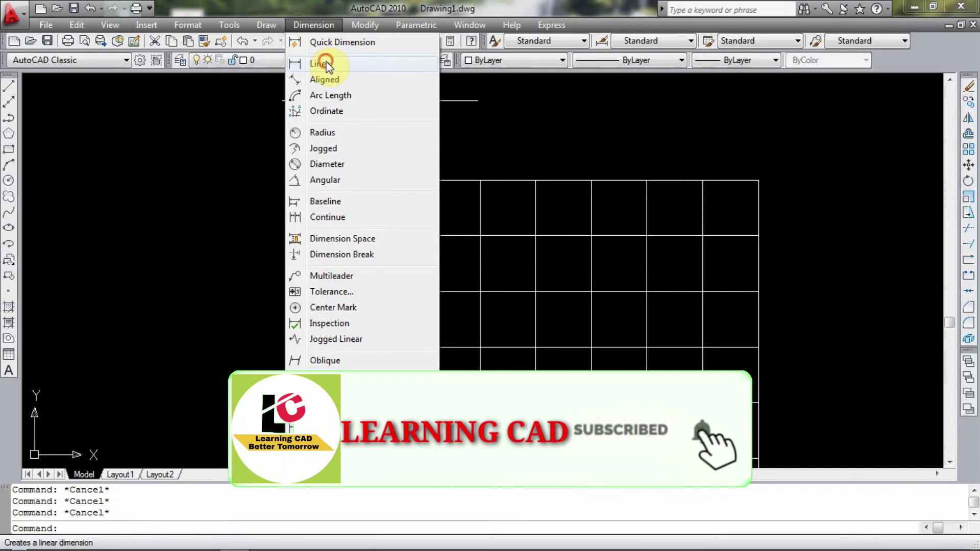
pyautogui.click(327, 65)
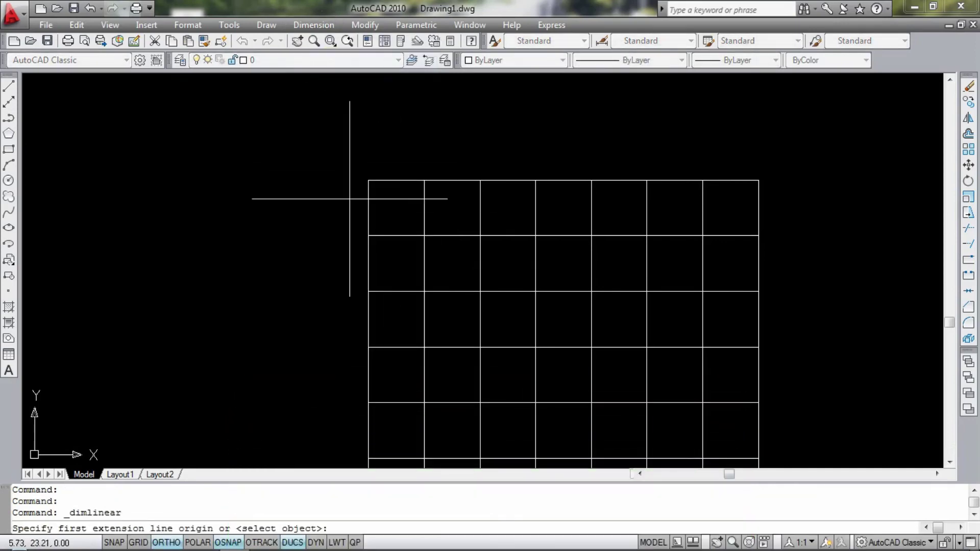
pyautogui.click(369, 180)
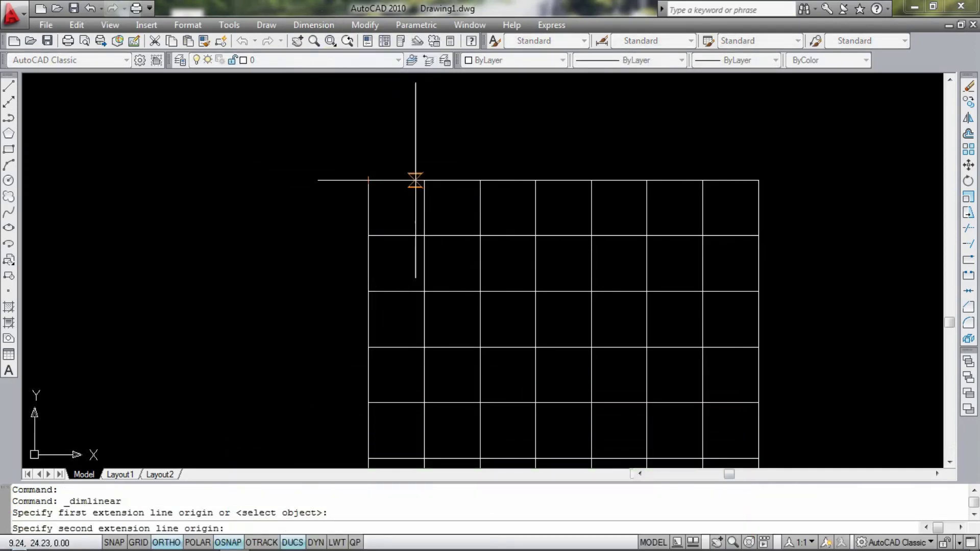
pyautogui.click(425, 180)
pyautogui.click(428, 161)
# Add a second 3.0000 linear dimension for the next cell along the top
pyautogui.scroll(3, 438, 176)
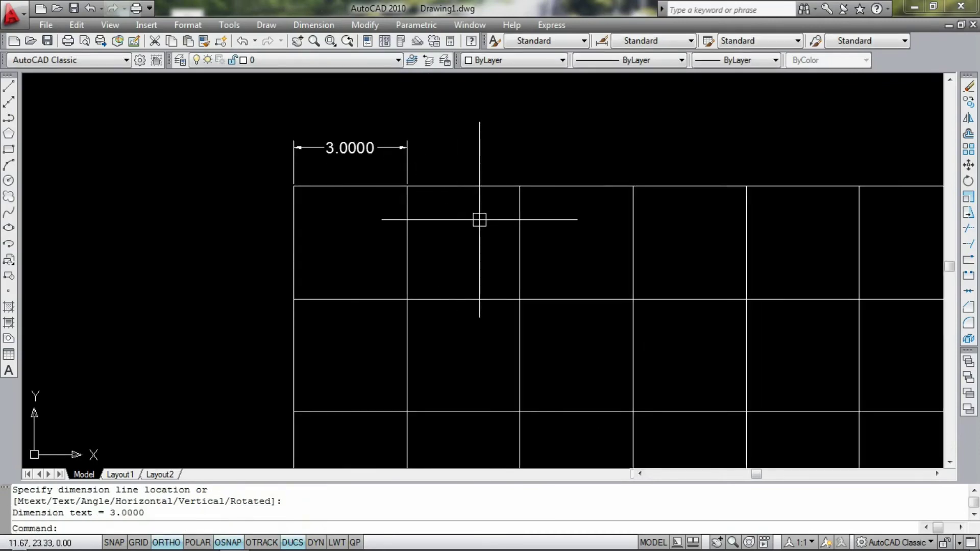
pyautogui.press('Return')
pyautogui.click(408, 187)
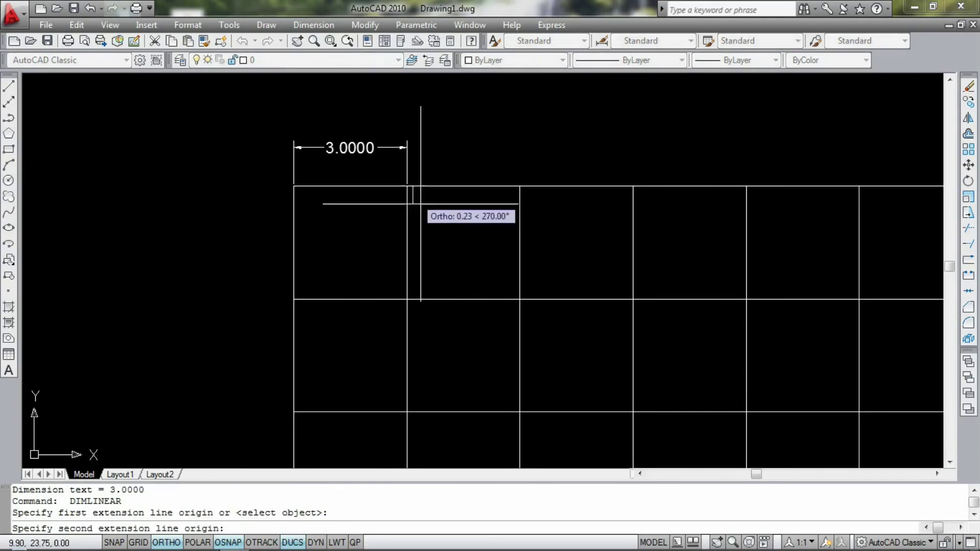
pyautogui.press('Escape')
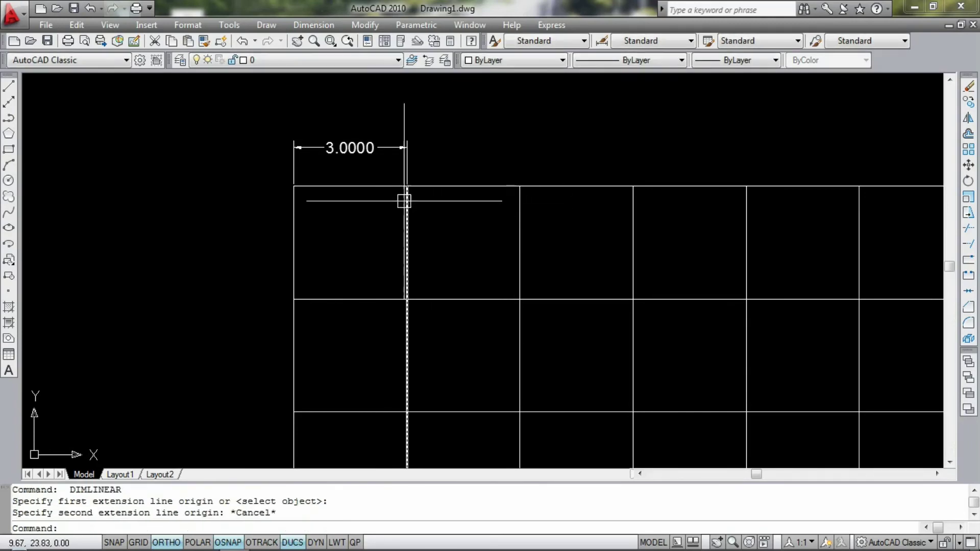
pyautogui.press('Return')
pyautogui.click(407, 187)
pyautogui.click(520, 186)
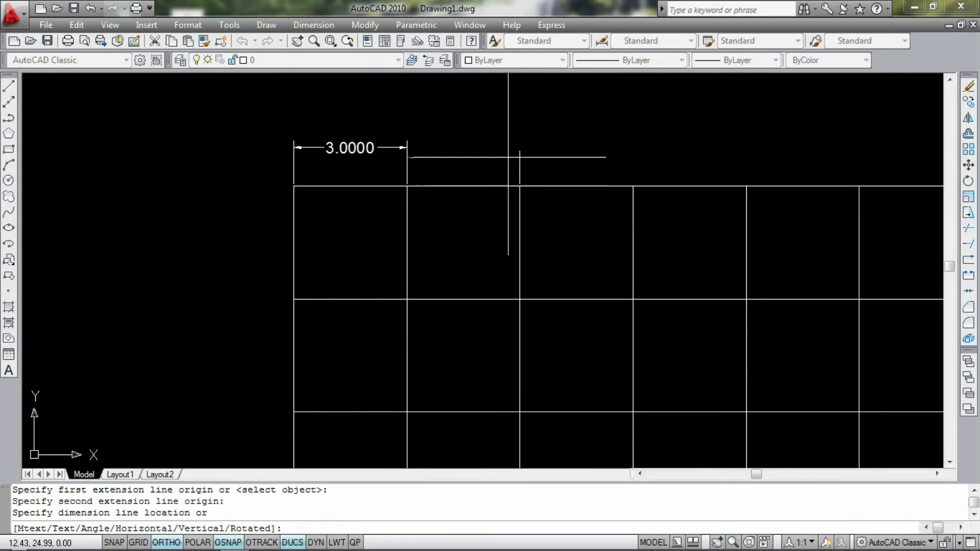
pyautogui.click(509, 147)
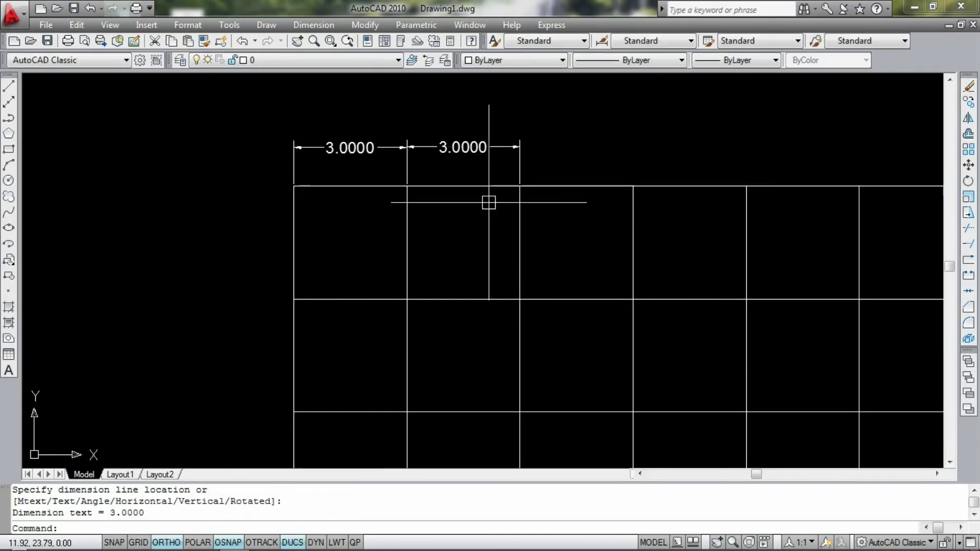
# Dimension the top-left cell height as a vertical 3.0000 placed left of the grid
pyautogui.press('Return')
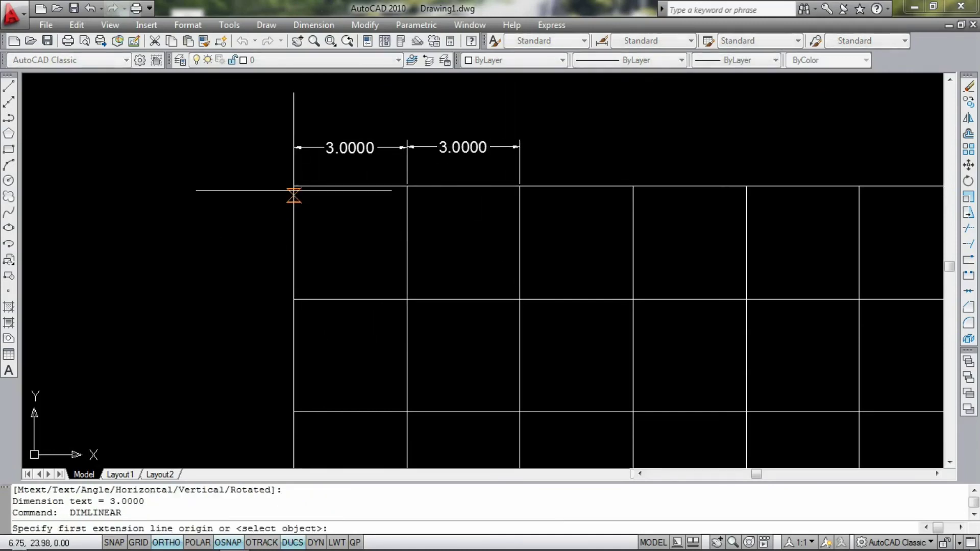
pyautogui.click(294, 191)
pyautogui.click(294, 299)
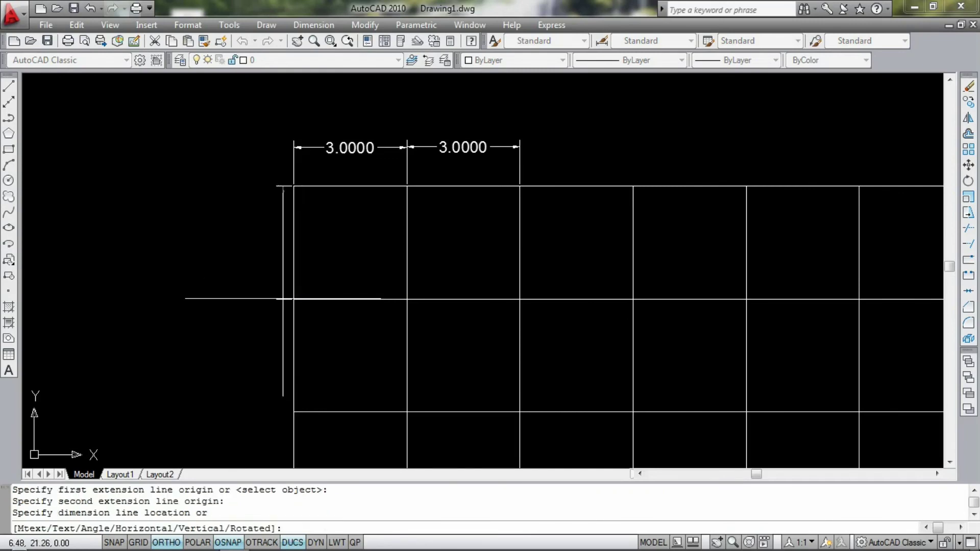
pyautogui.click(255, 245)
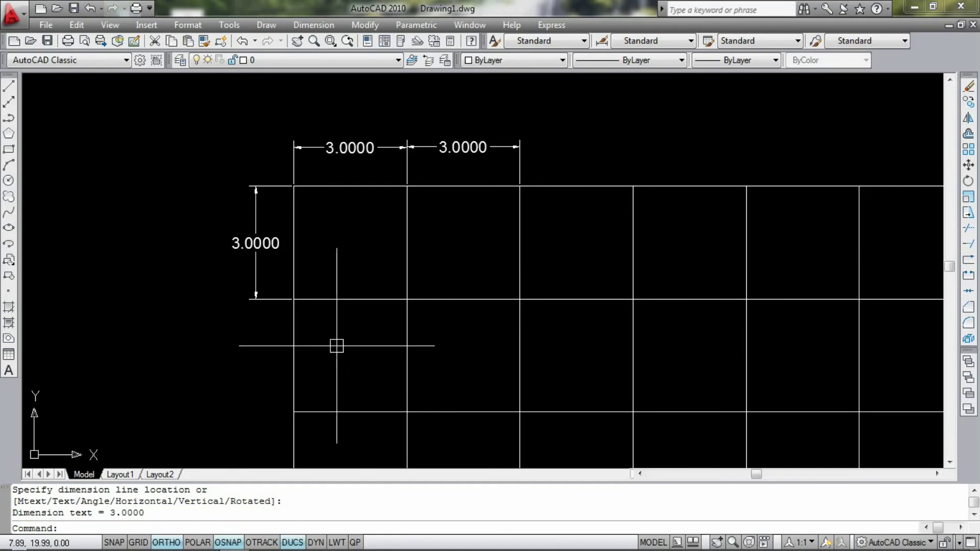
pyautogui.scroll(-2, 529, 338)
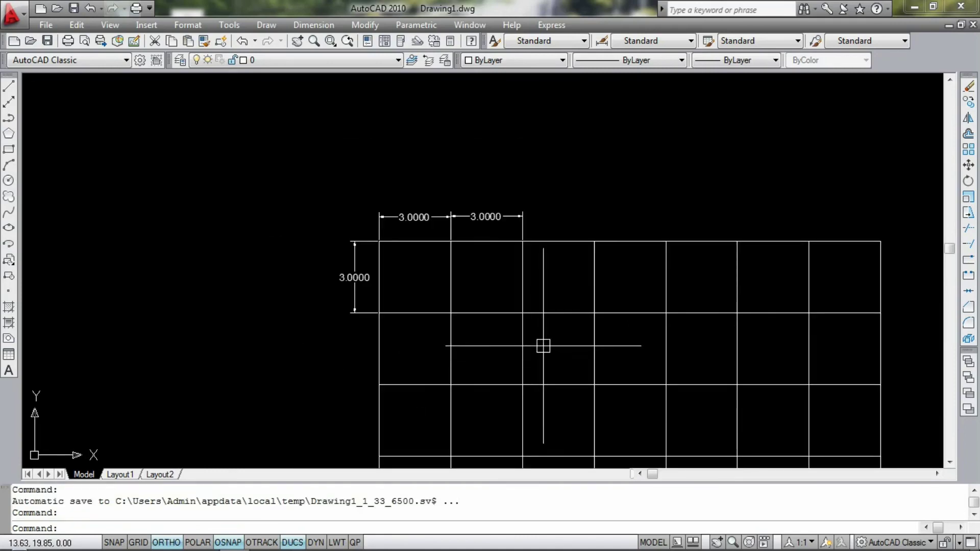